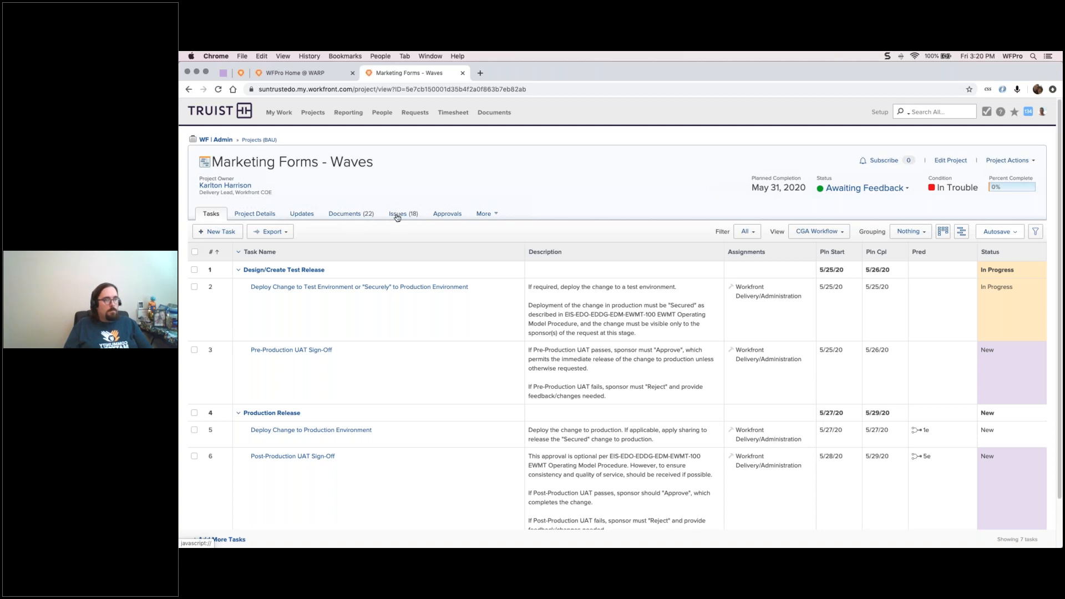
Start a new issue in the Marketing Forms - Waves project, choosing Admin Test Solution and the Combination request type.
click(399, 215)
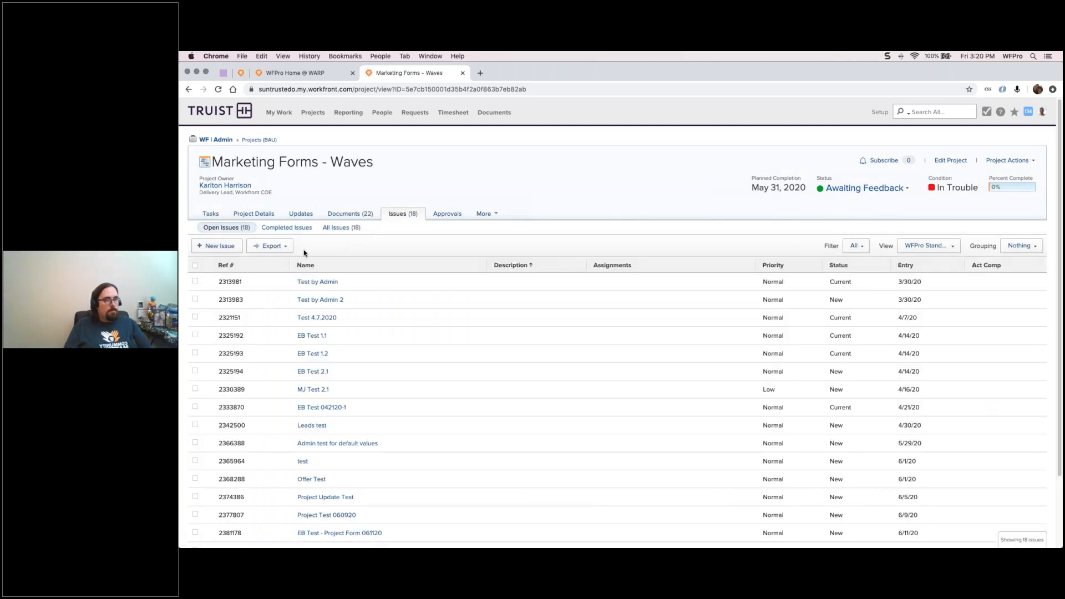
click(235, 247)
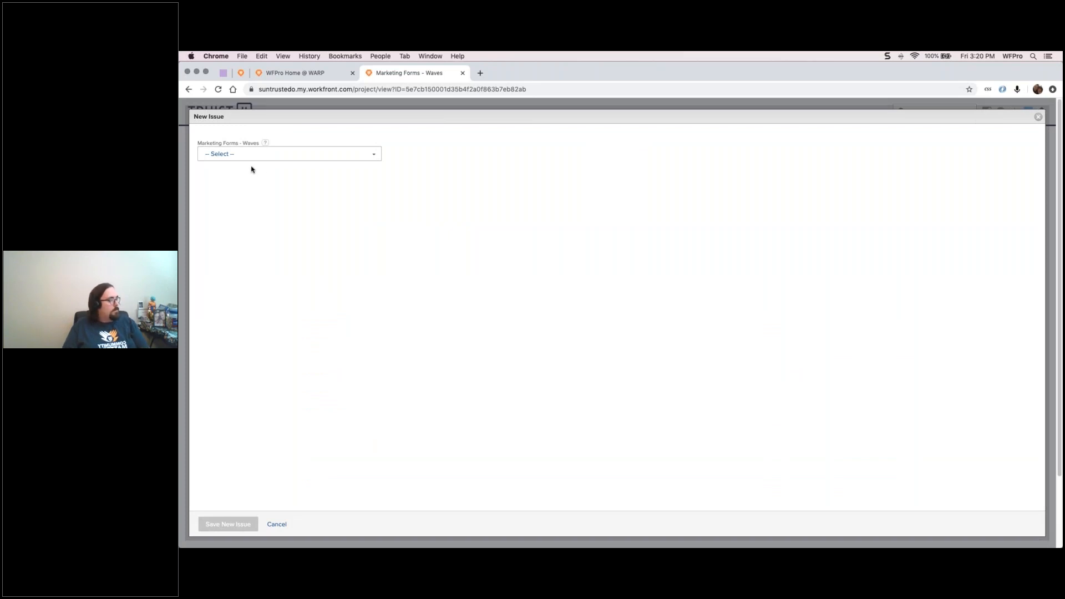
click(268, 158)
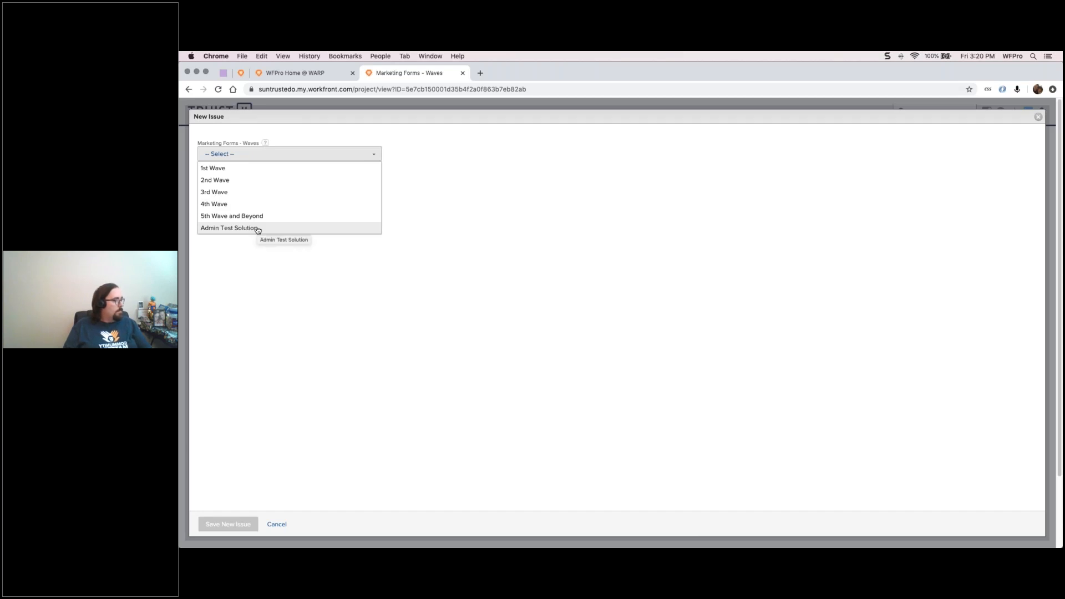
click(258, 228)
click(246, 190)
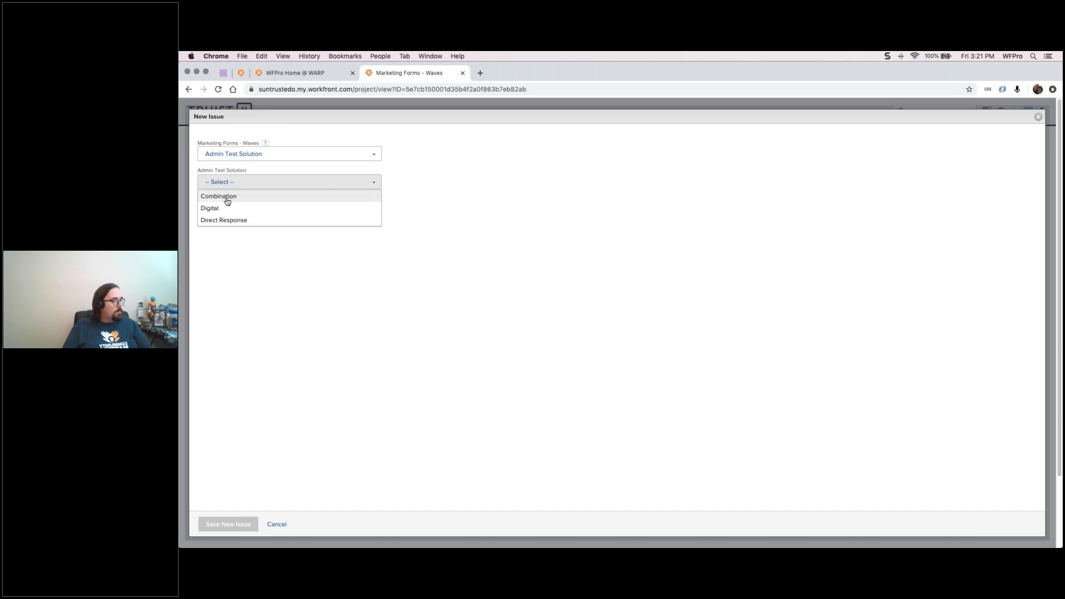
click(224, 198)
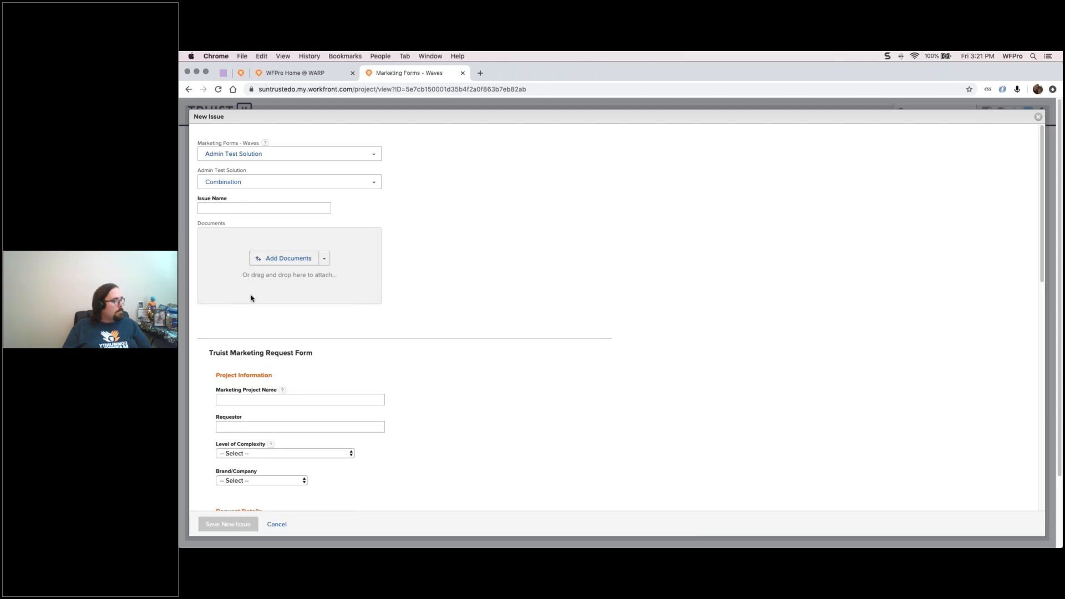
Examine the custom forms stacked in the new issue, from Truist Marketing Request Form through the MKTGDEMO General and Direct Response sections.
scroll(1040, 181, down, 1)
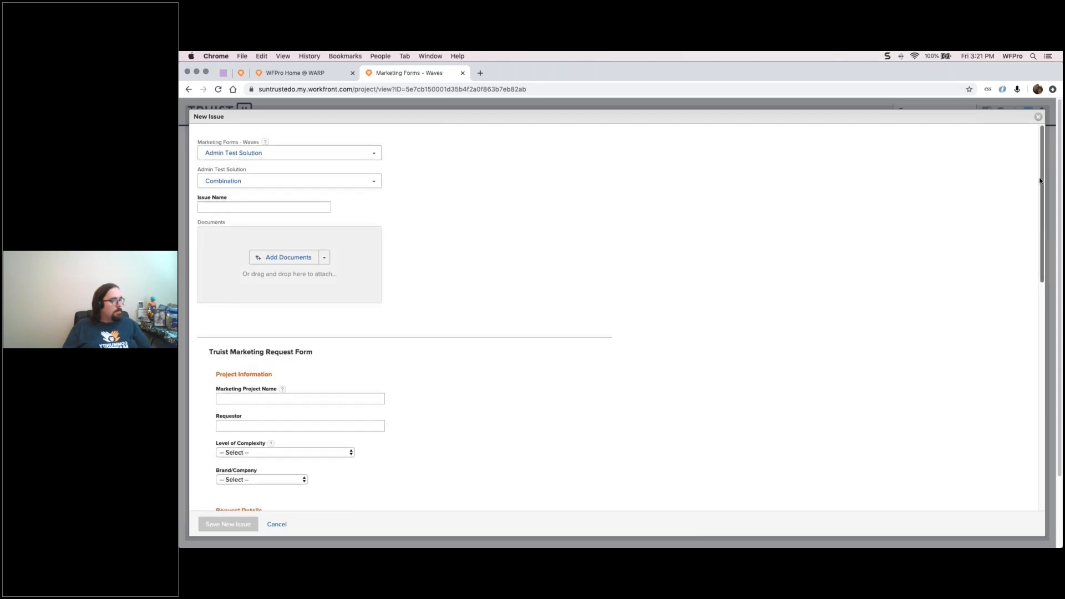
triple_click(313, 351)
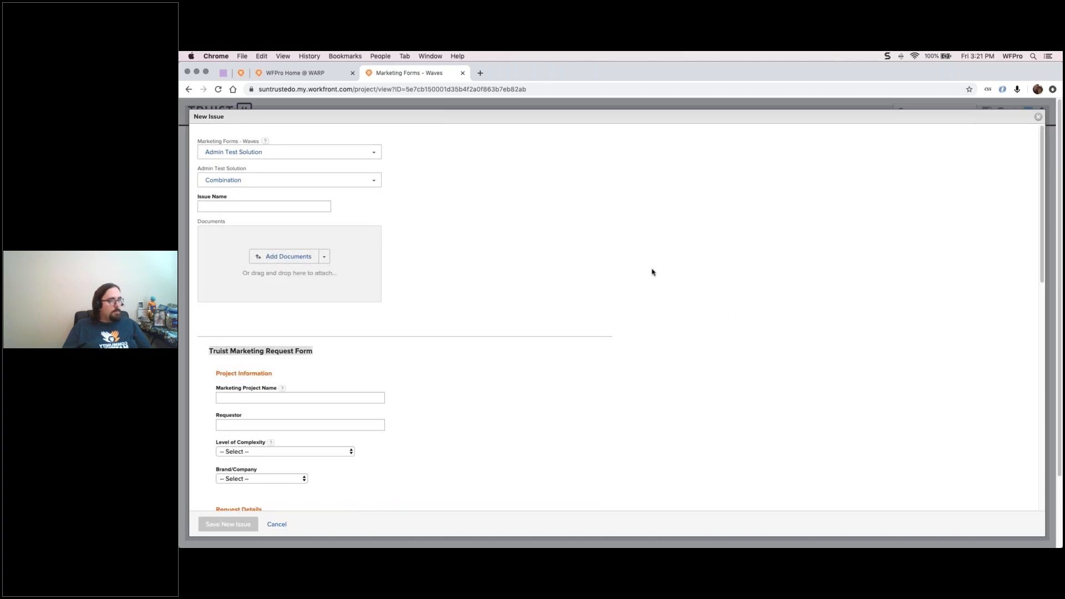
scroll(1046, 202, down, 2)
drag(1045, 201, 1045, 438)
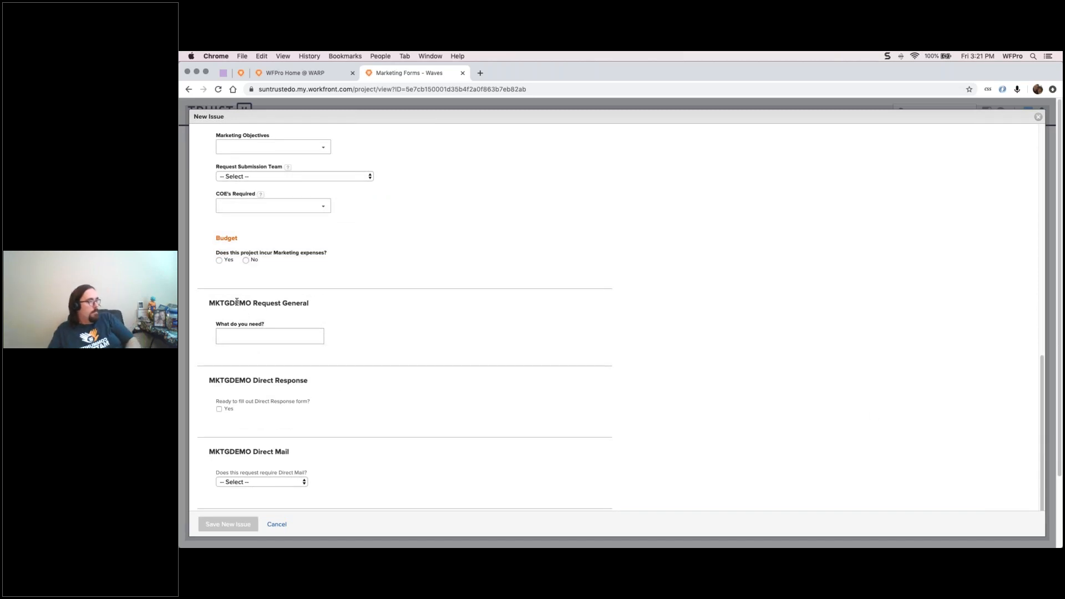
drag(210, 303, 309, 307)
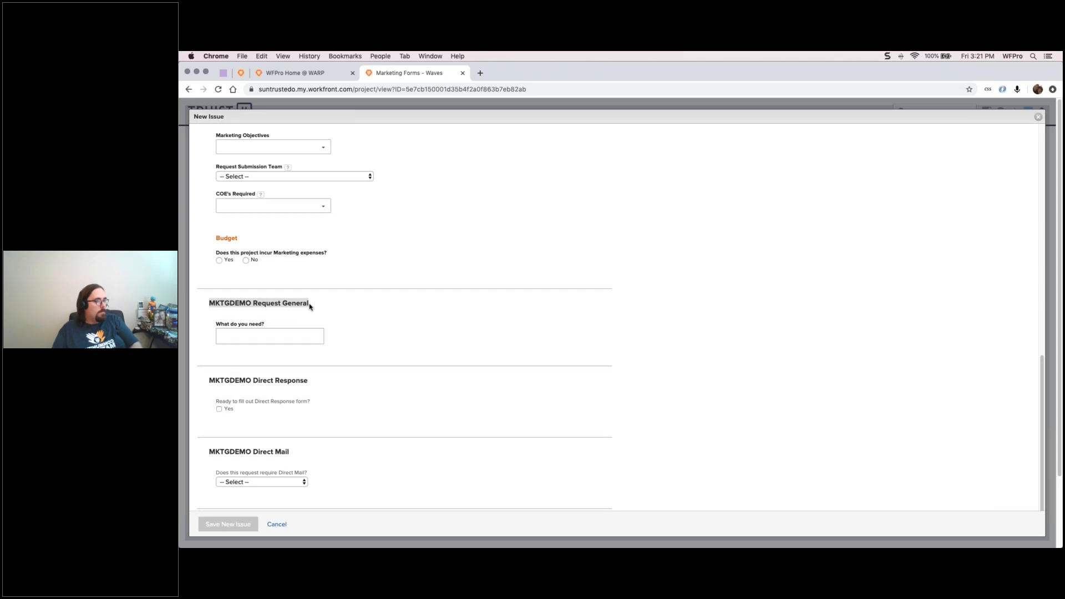
click(295, 304)
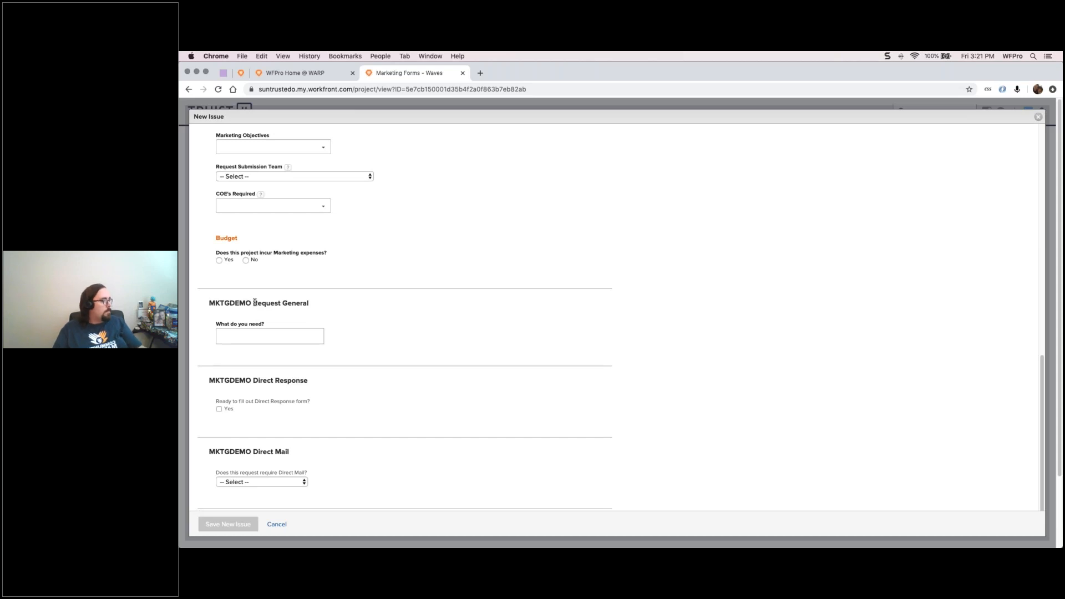
drag(254, 303, 310, 304)
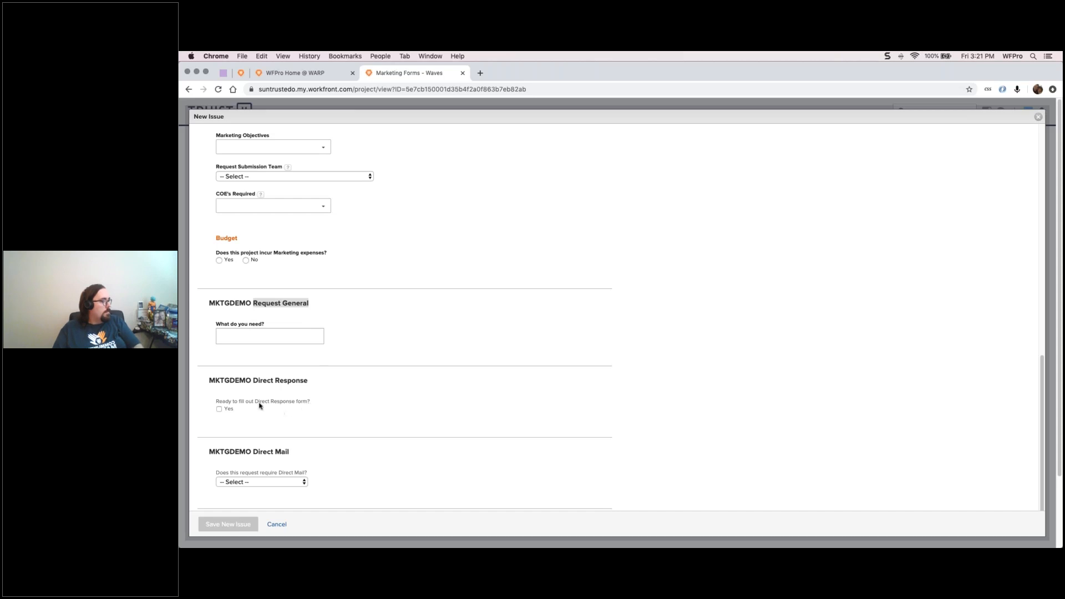
double_click(228, 439)
click(229, 437)
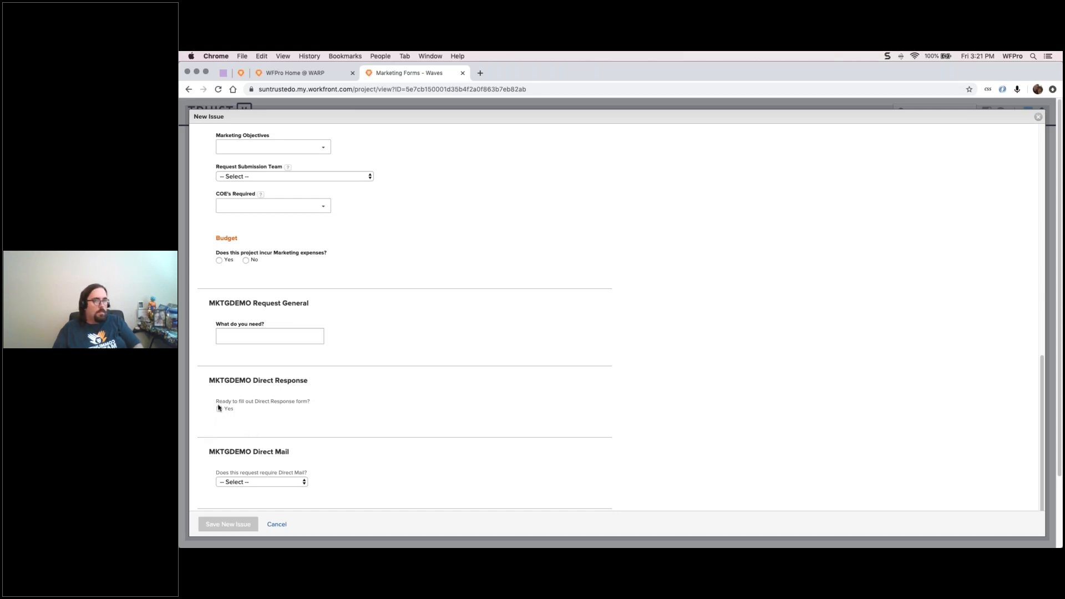
Select Advertising & Media, Content and Direct Response as the COE's Required in the new issue.
scroll(266, 272, up, 2)
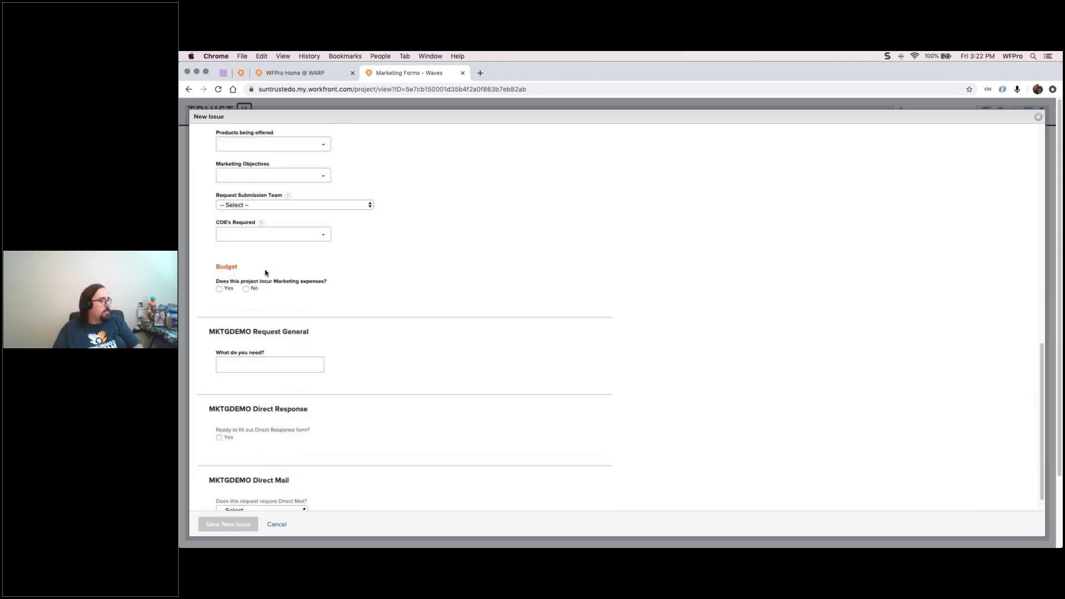
scroll(265, 273, up, 1)
scroll(303, 358, down, 2)
scroll(299, 338, down, 1)
scroll(280, 231, up, 1)
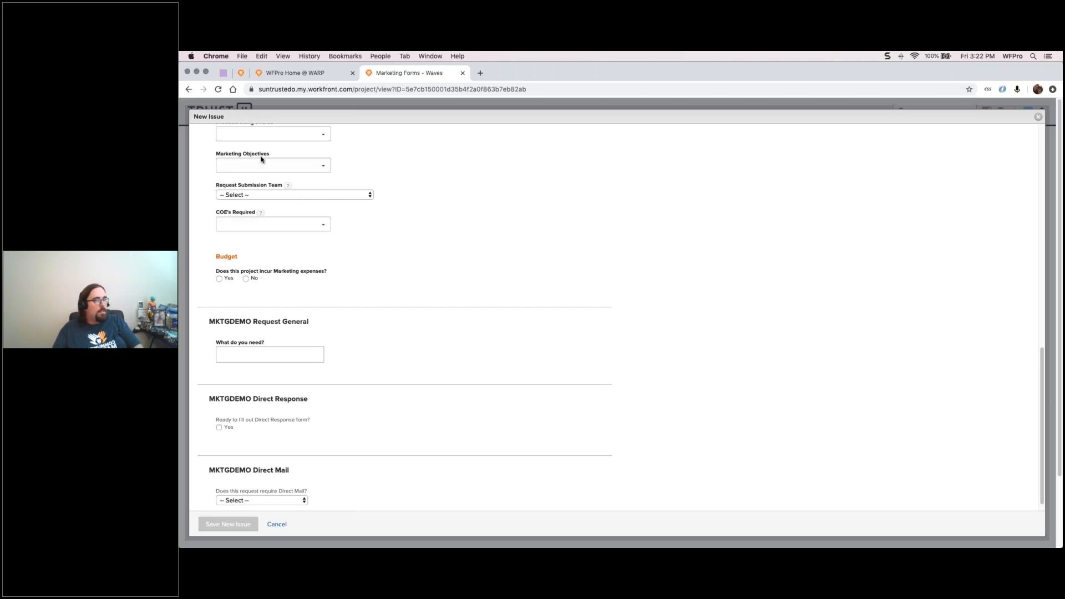
click(233, 226)
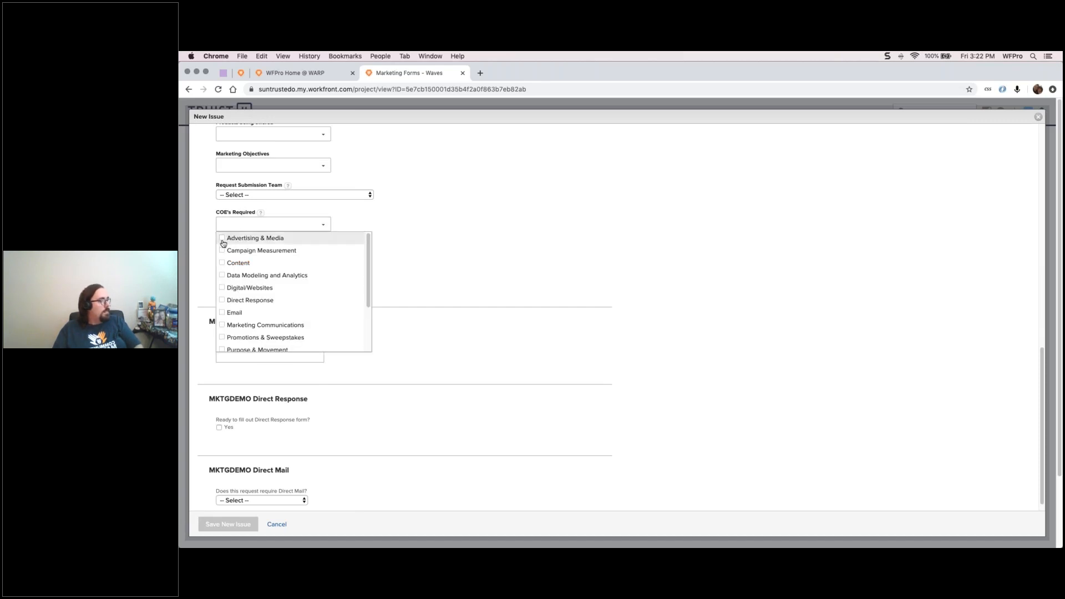
click(222, 241)
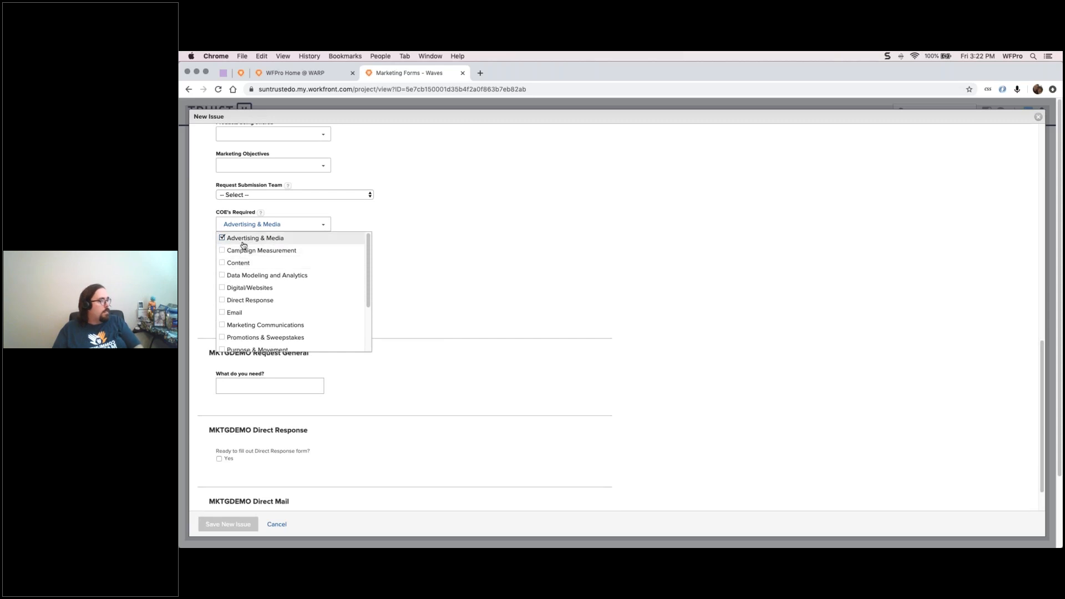
click(221, 264)
click(222, 300)
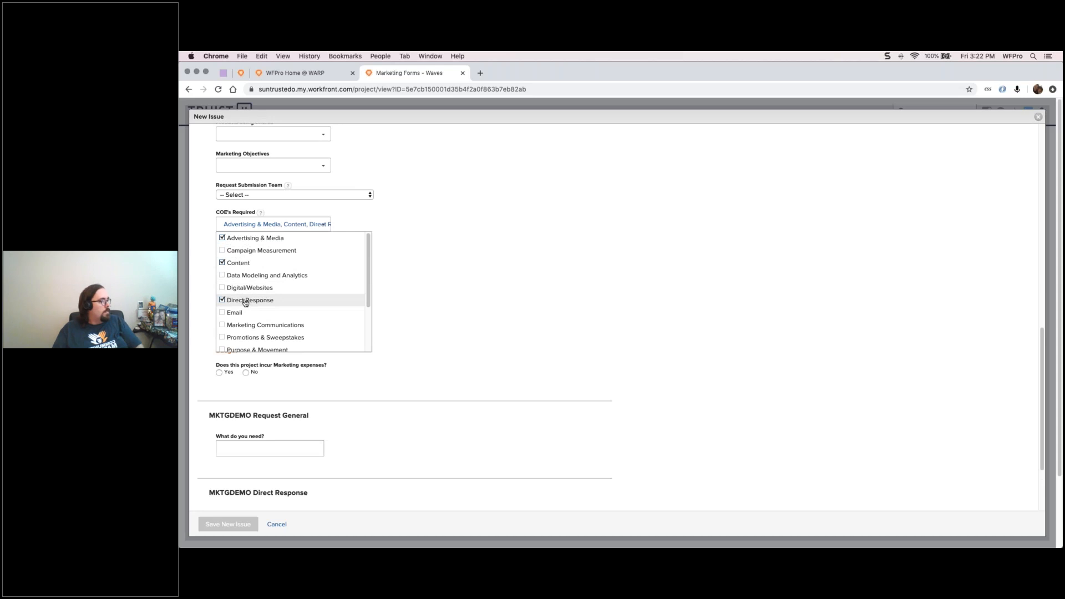
click(395, 259)
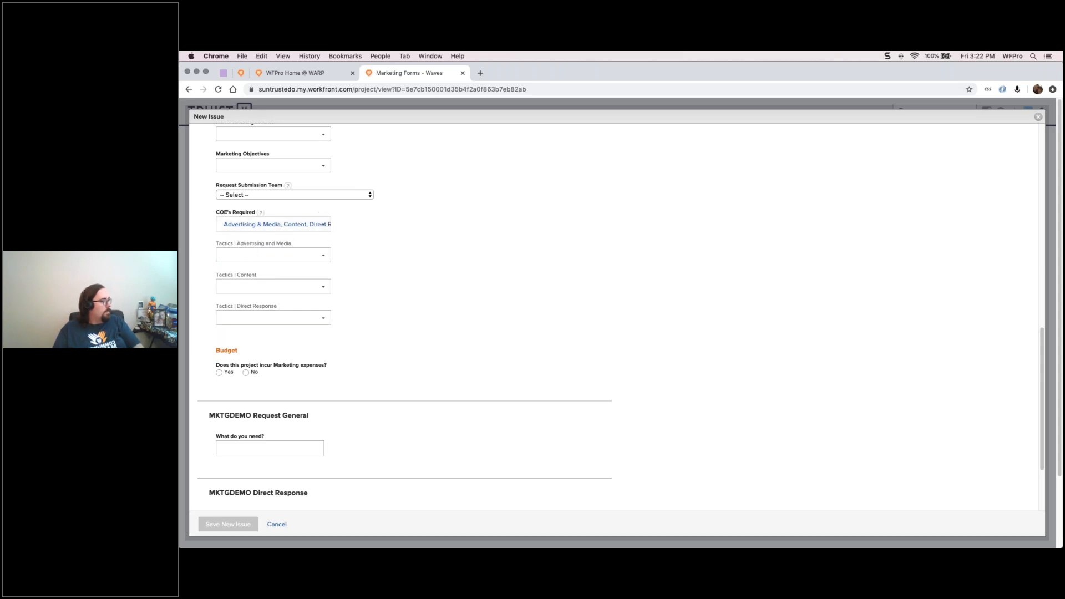
Review the tactics fields, the MKTGDEMO sections below them, and the COE's Required options in the new issue form.
right_click(283, 395)
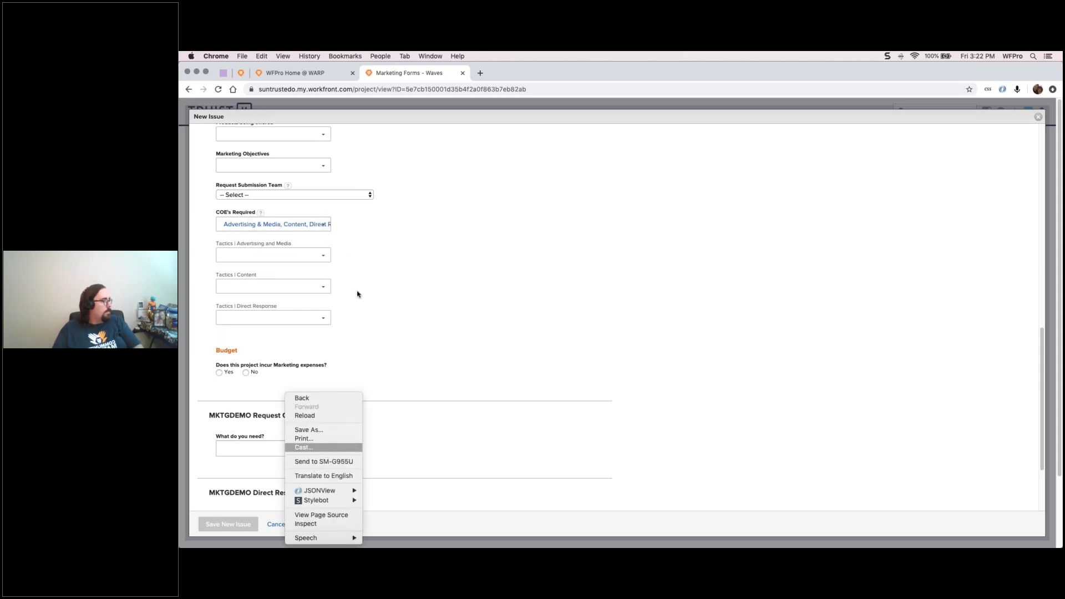
click(427, 257)
scroll(321, 237, down, 1)
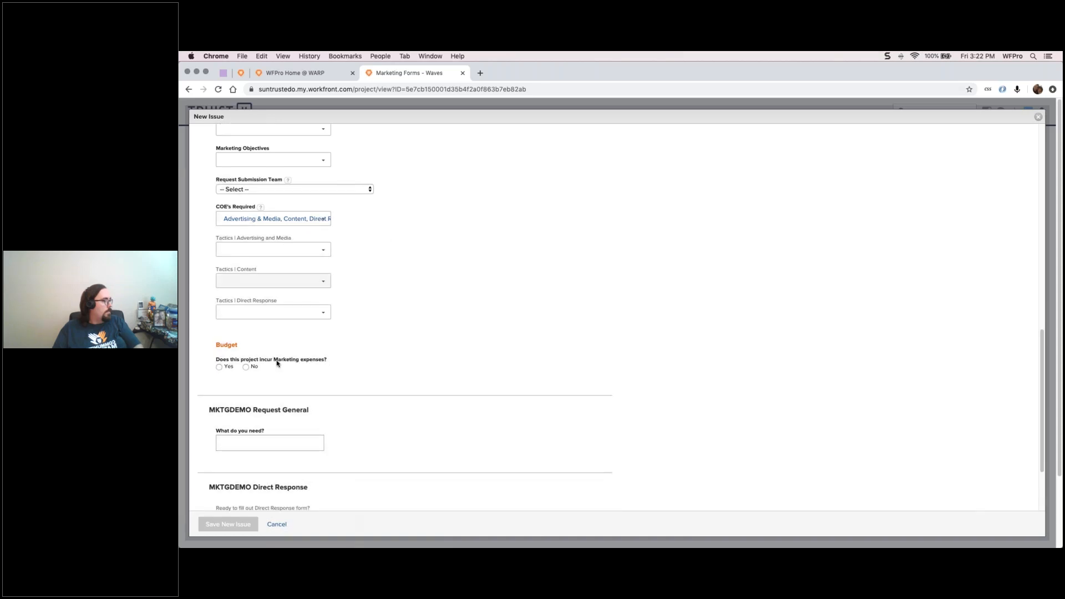
scroll(276, 355, down, 1)
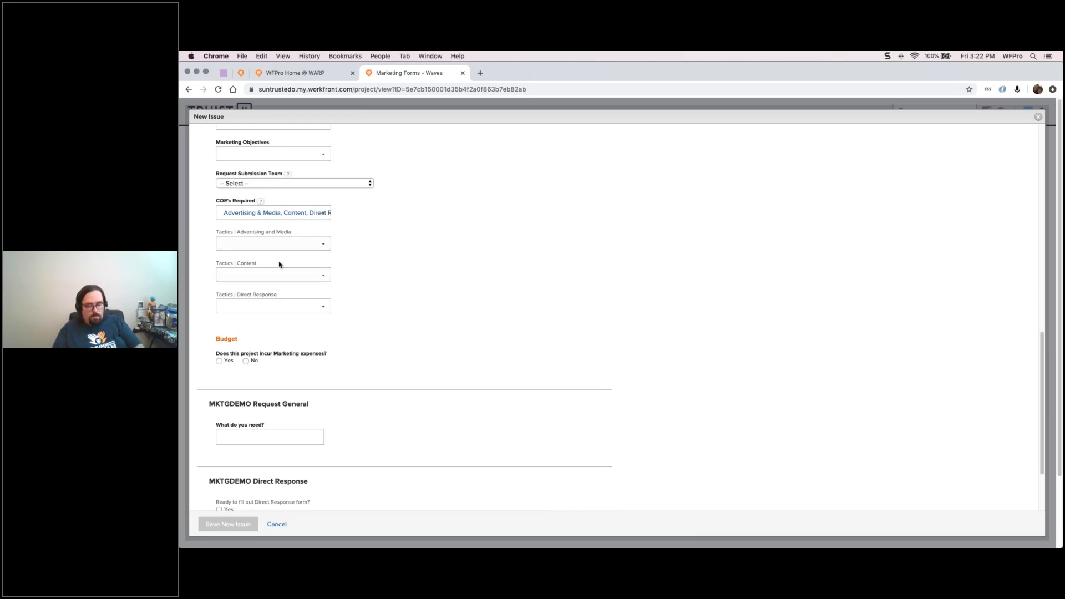
scroll(278, 269, down, 5)
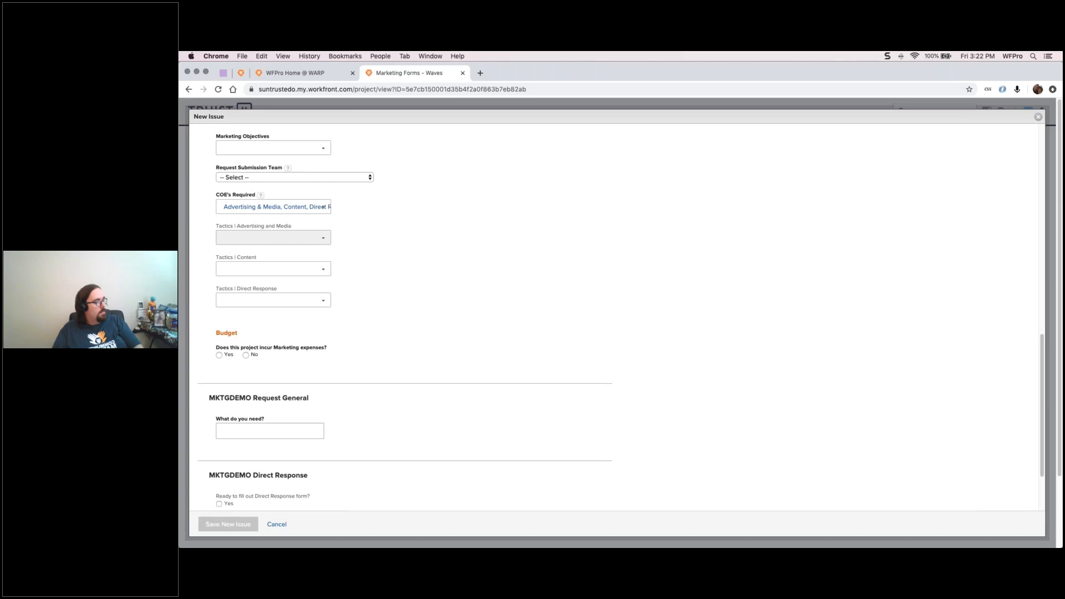
scroll(338, 294, down, 5)
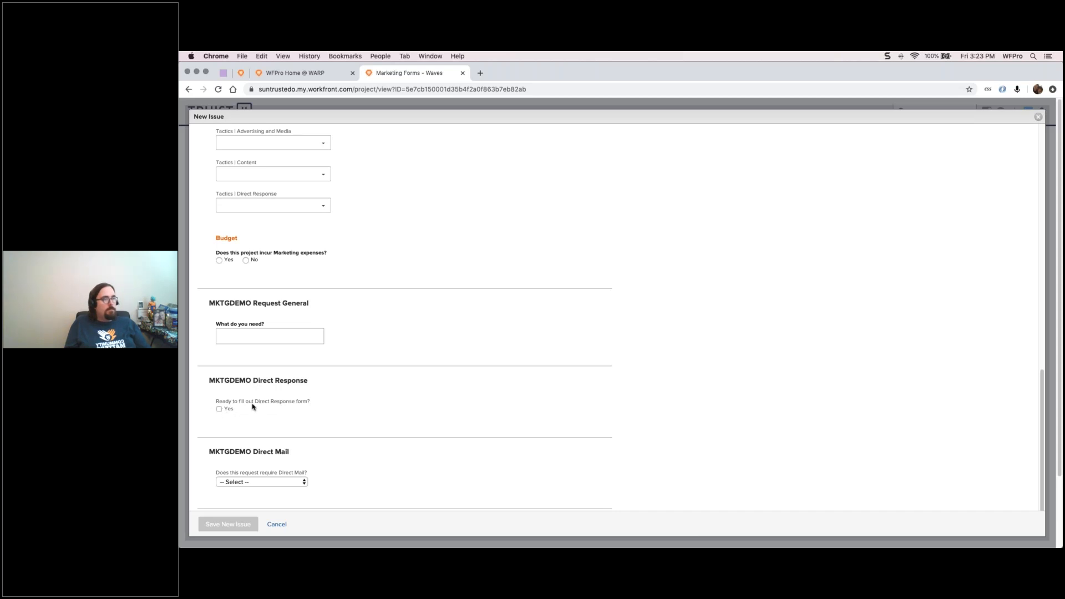
scroll(255, 258, up, 4)
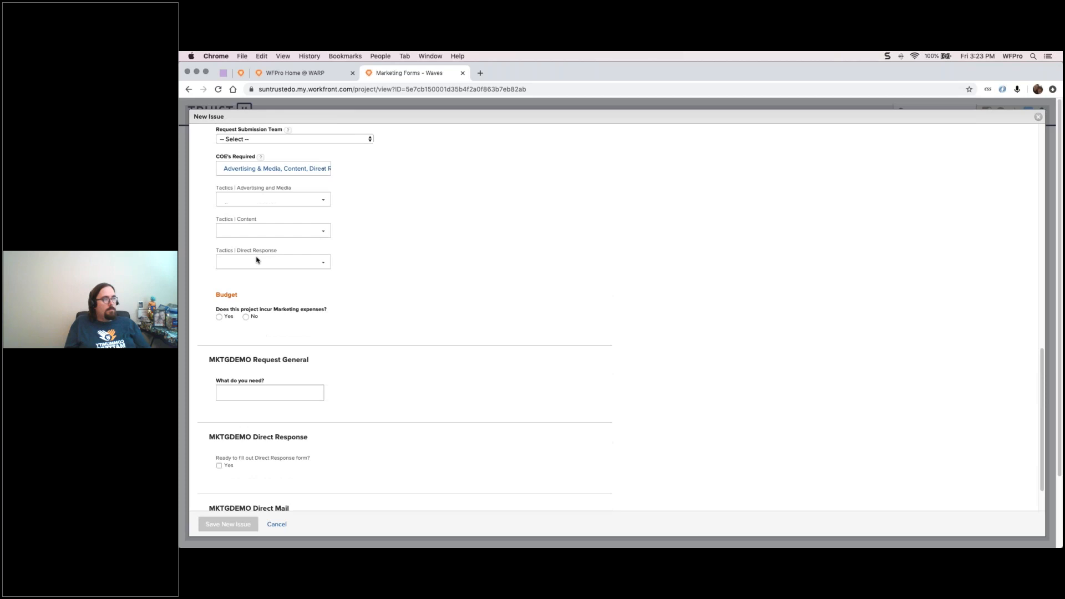
click(251, 210)
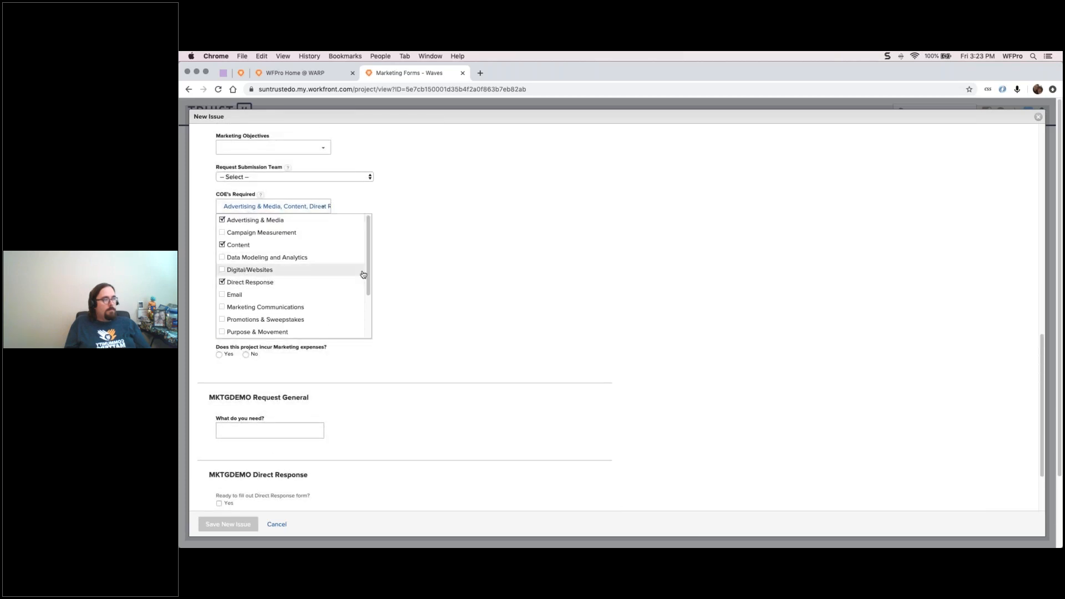
click(405, 287)
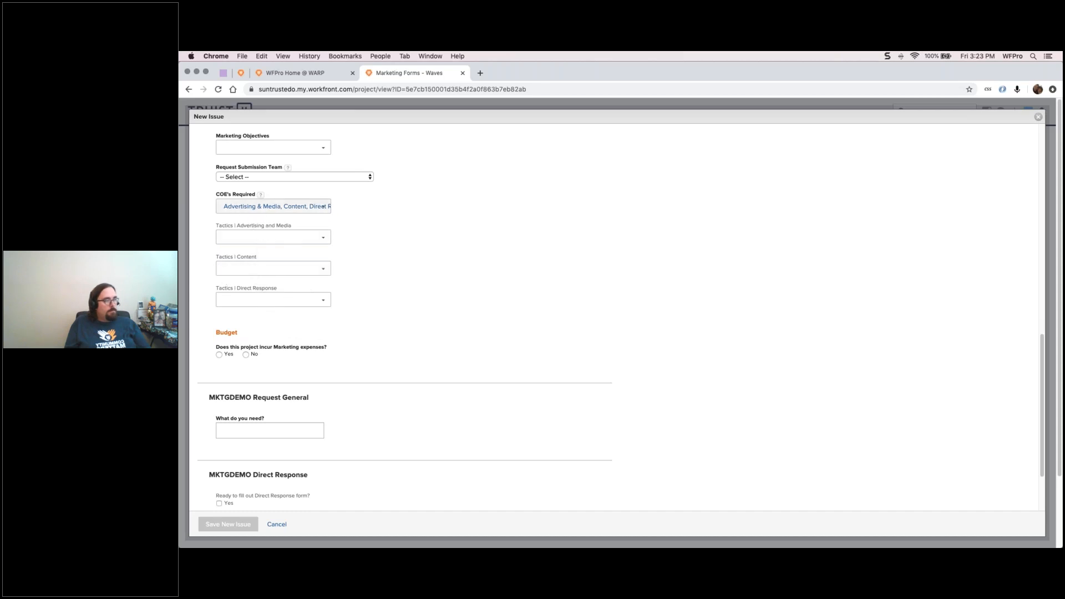
Mark the Direct Response form as ready to fill out and choose ATM Message as its Direct Response tactic.
scroll(272, 233, down, 3)
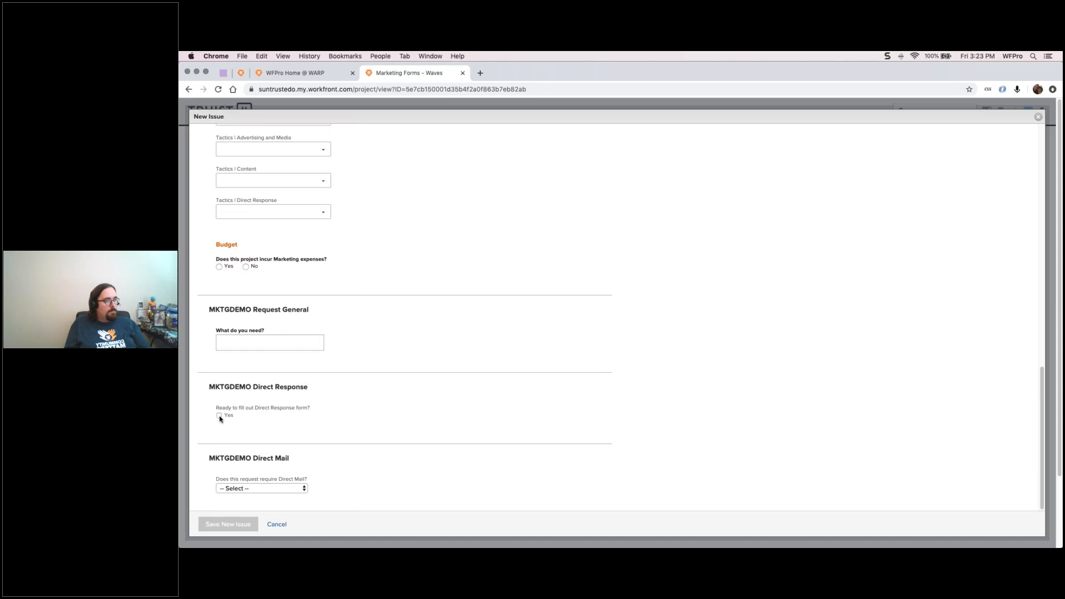
scroll(218, 392, down, 1)
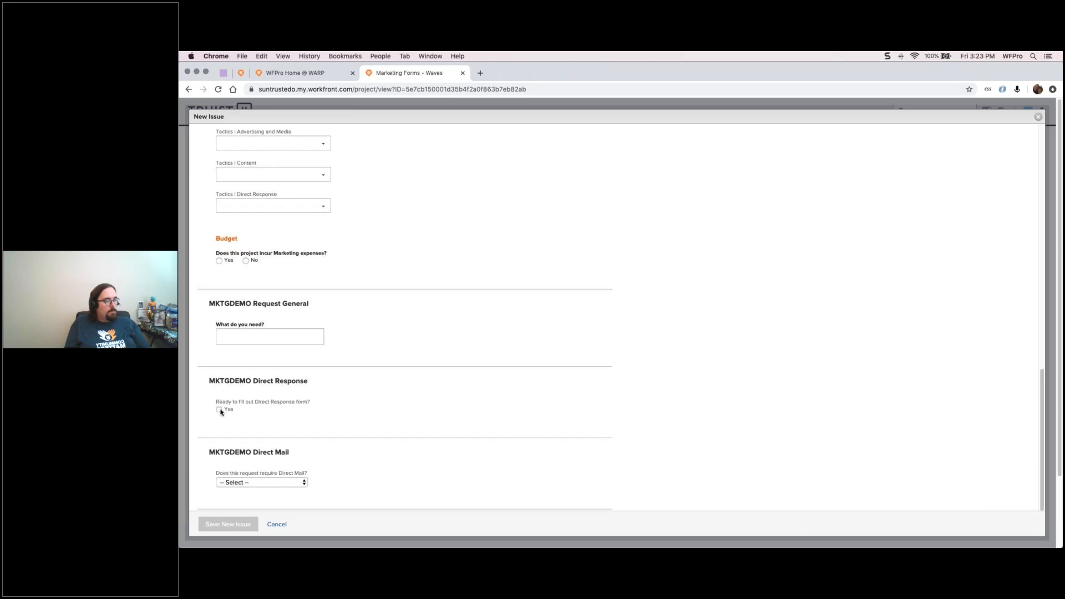
click(220, 411)
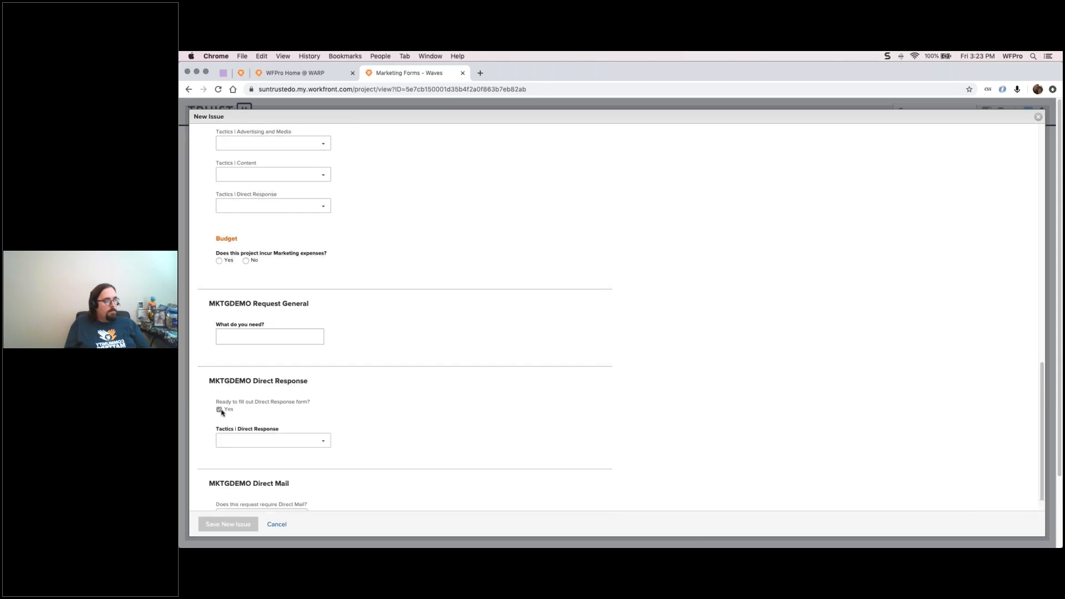
scroll(244, 427, down, 1)
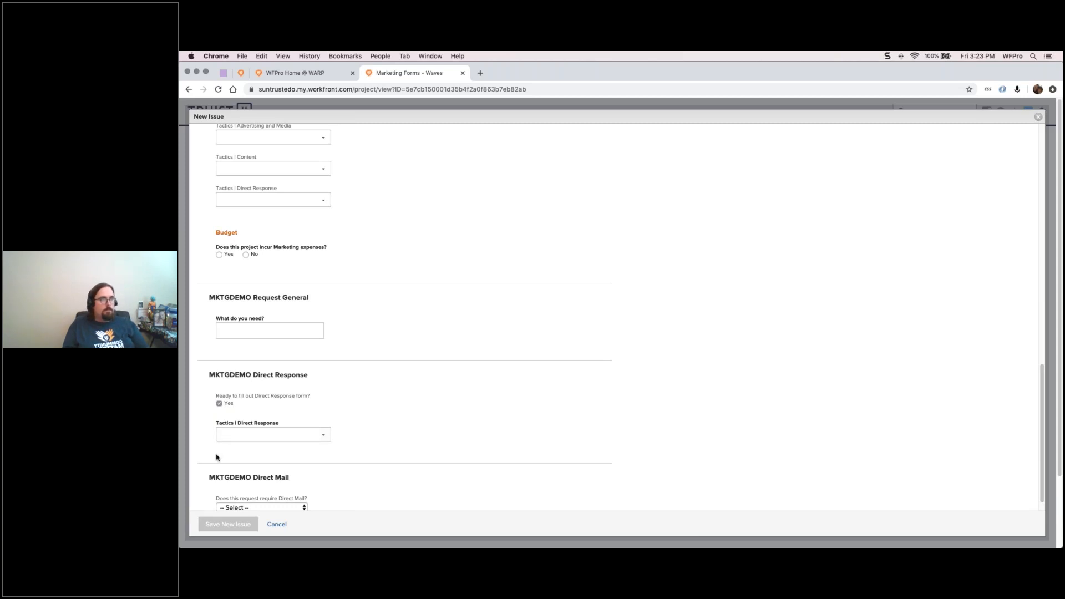
click(239, 435)
click(244, 448)
click(308, 411)
scroll(288, 405, down, 1)
scroll(277, 311, up, 3)
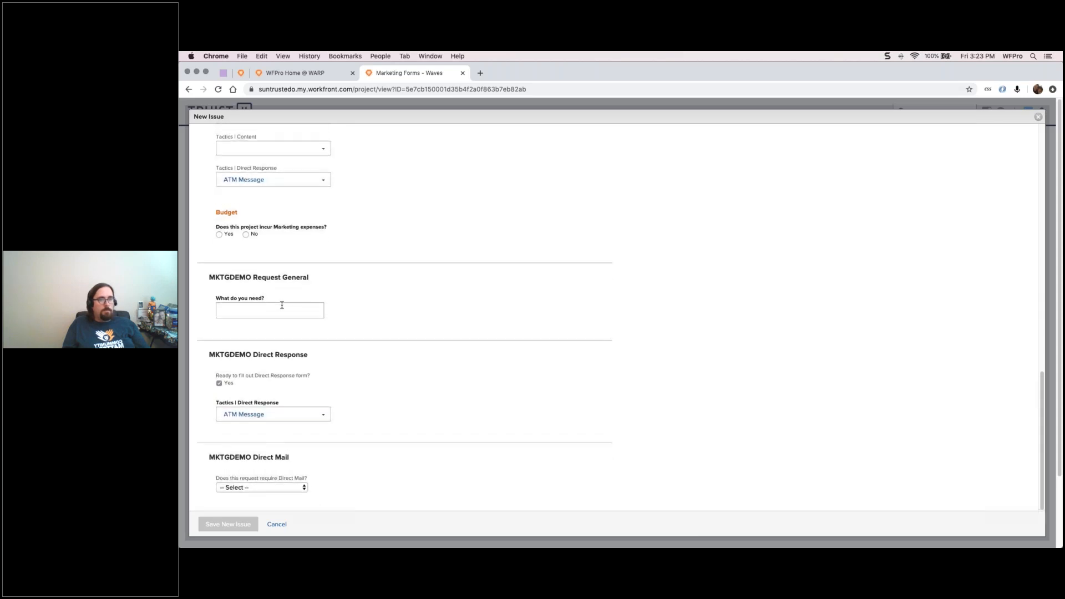
scroll(276, 341, down, 3)
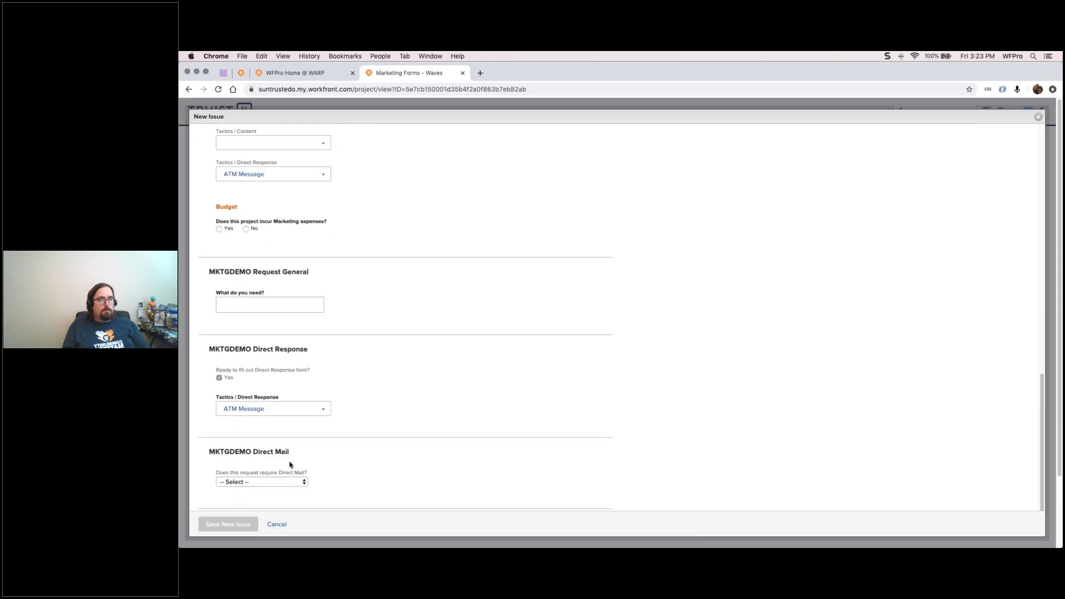
Discard the new issue and open the issue details of the existing DR Request in the project's issue list.
click(278, 524)
scroll(610, 322, down, 3)
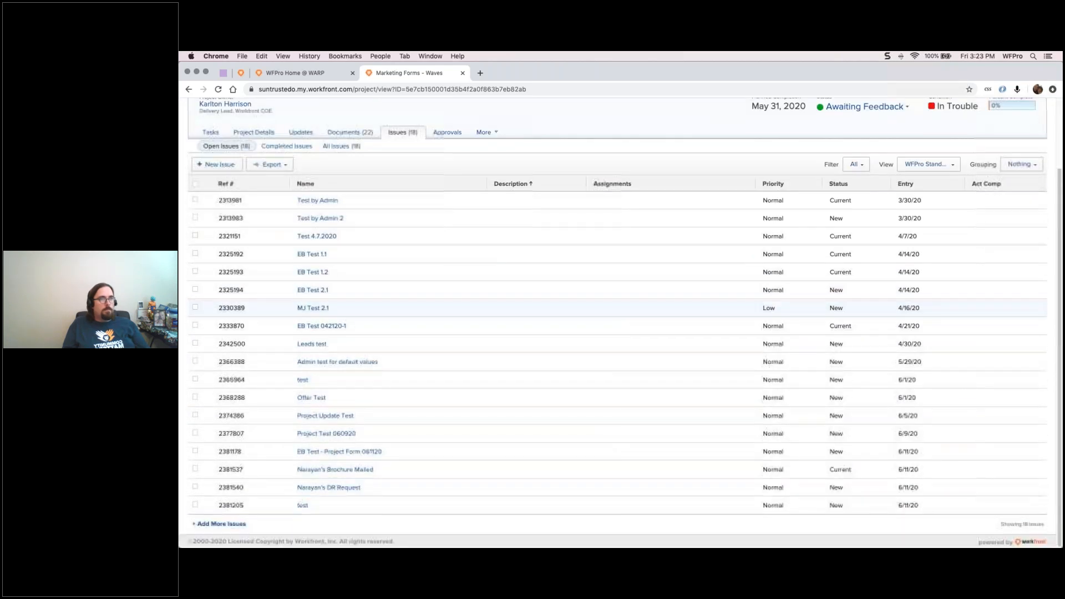
click(345, 488)
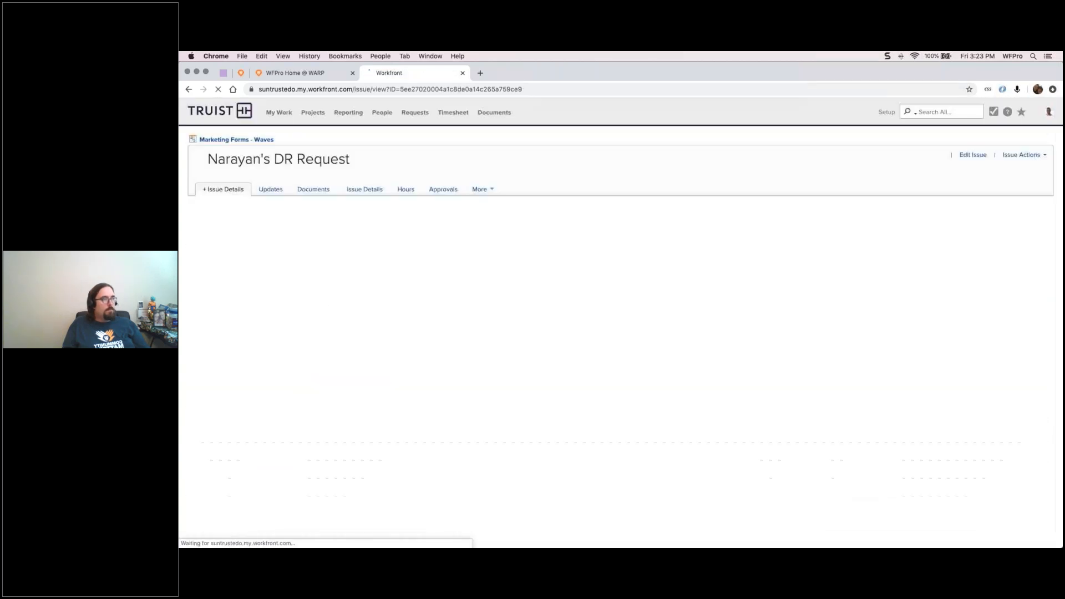
click(358, 188)
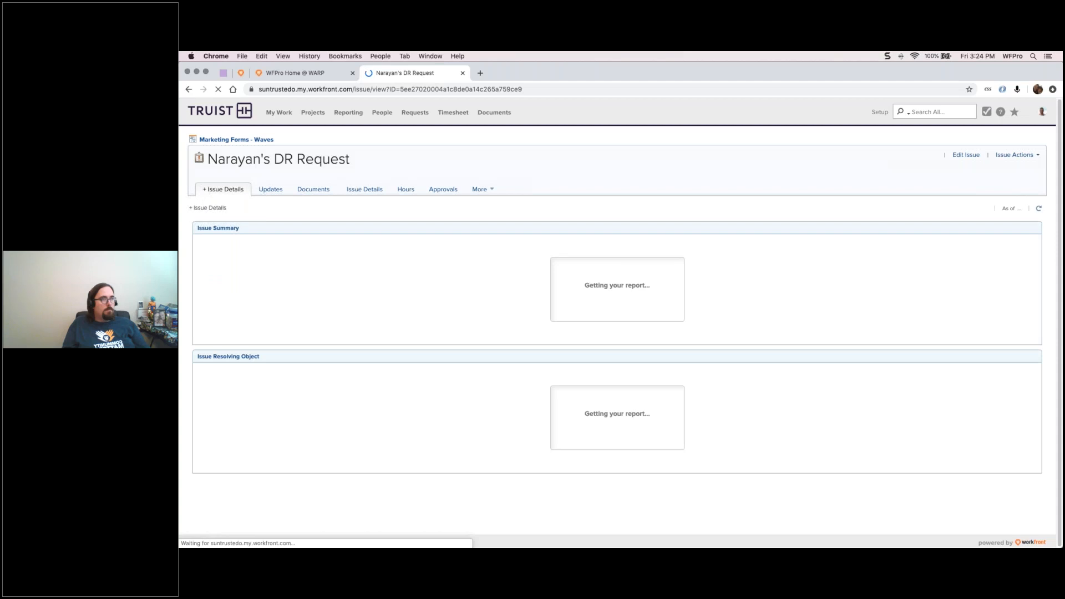
Open the custom forms attached to the DR Request issue and review the MKTGDEMO General, Direct Response and Direct Mail sections.
click(270, 205)
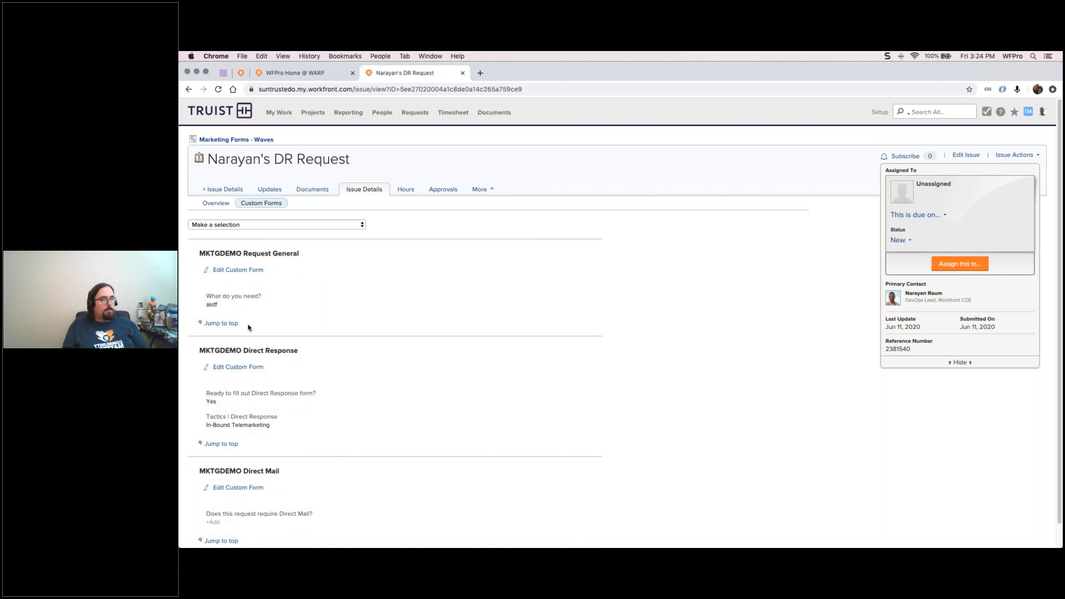
scroll(244, 327, down, 1)
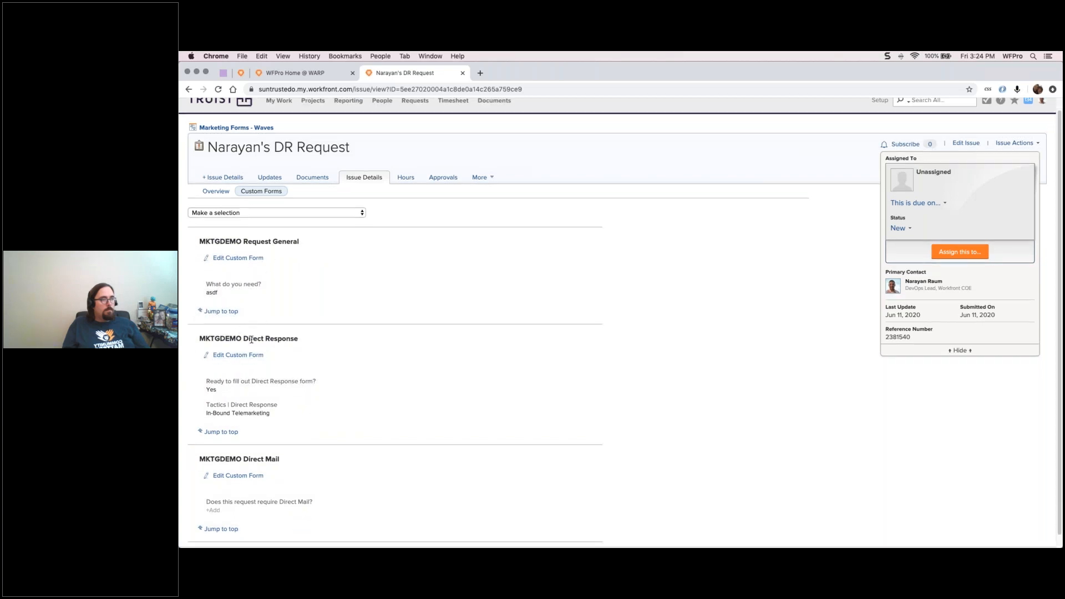
scroll(251, 339, down, 1)
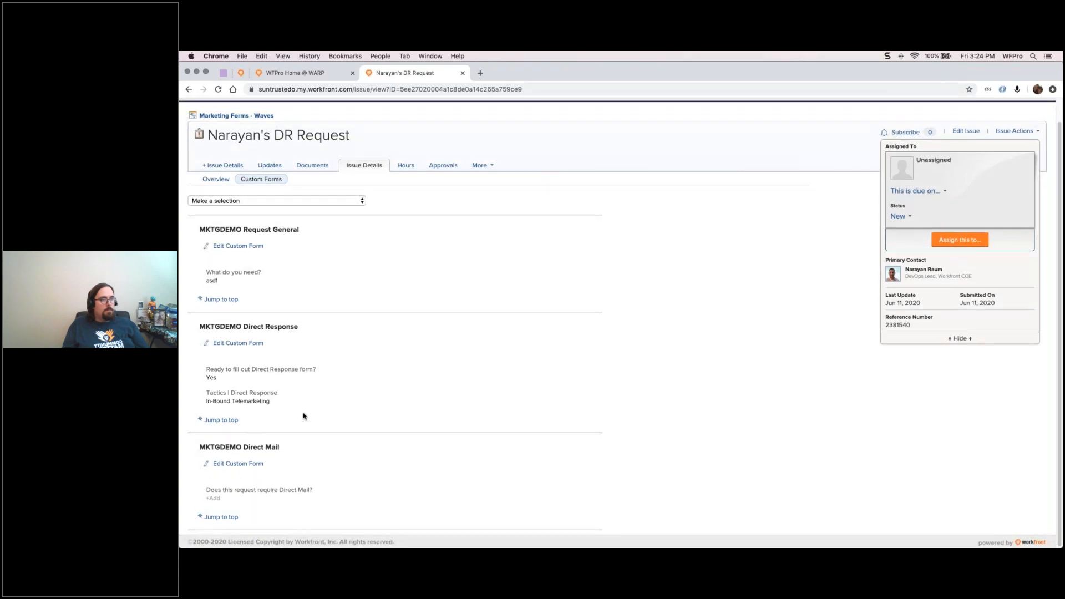
Open the MKTGDEMO Request General form for editing, save it, and look over the custom forms that can be added to the issue.
click(238, 246)
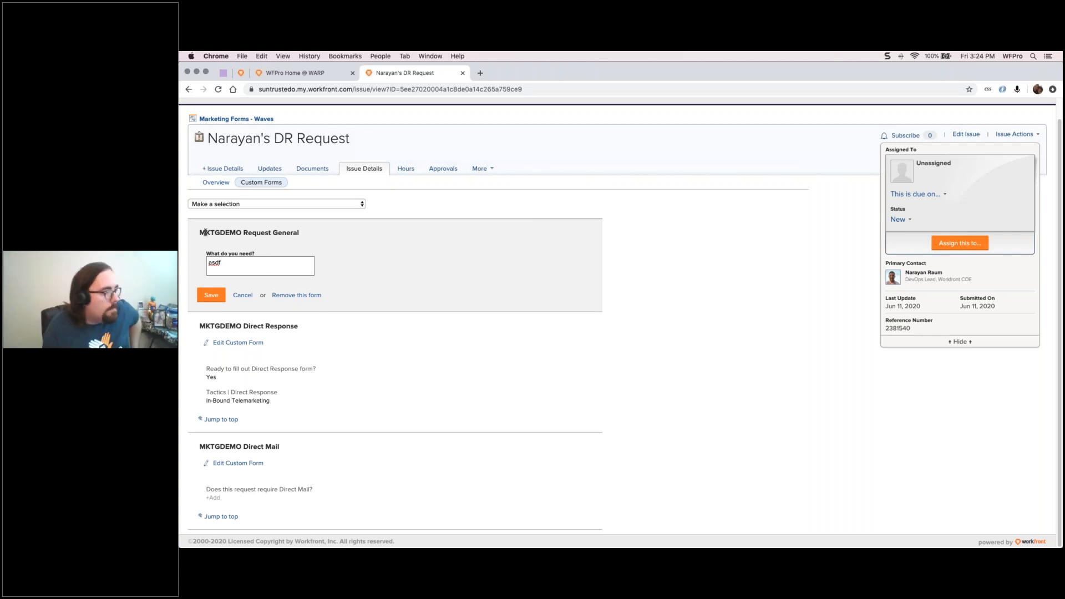
click(215, 294)
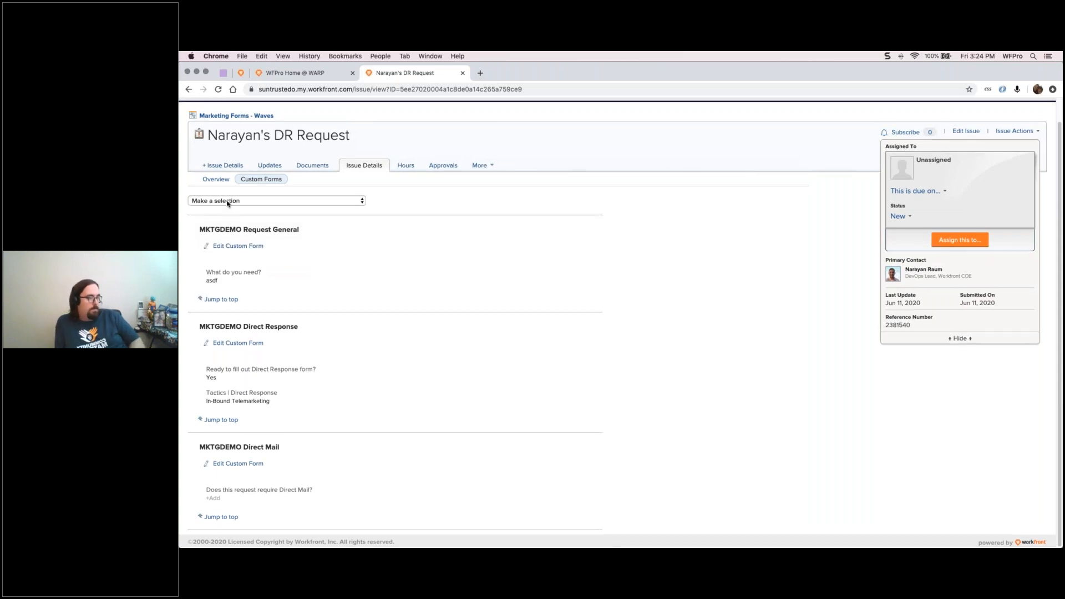
click(228, 200)
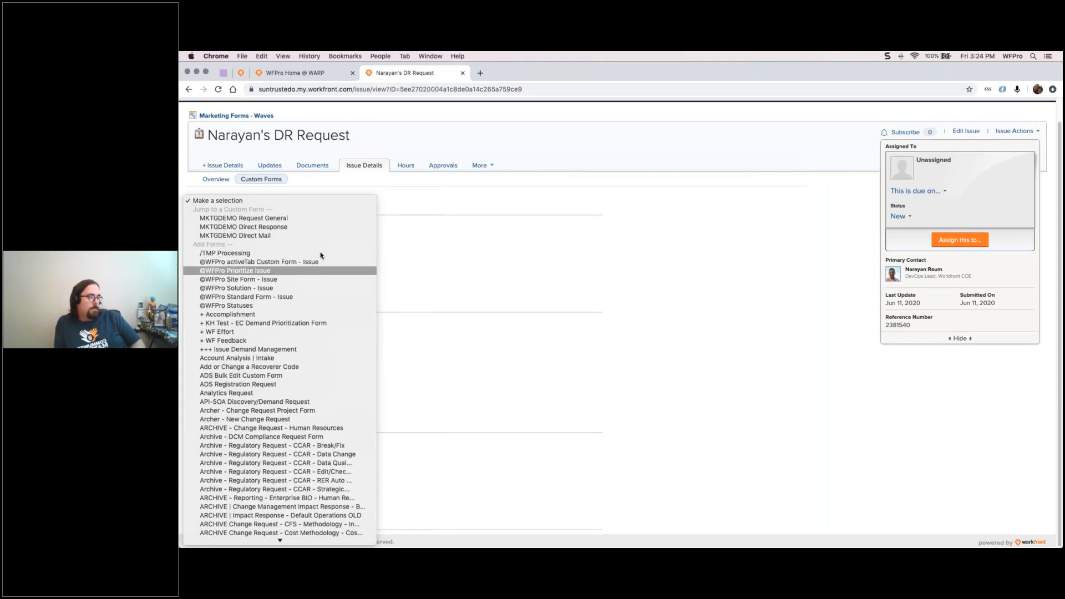
click(428, 204)
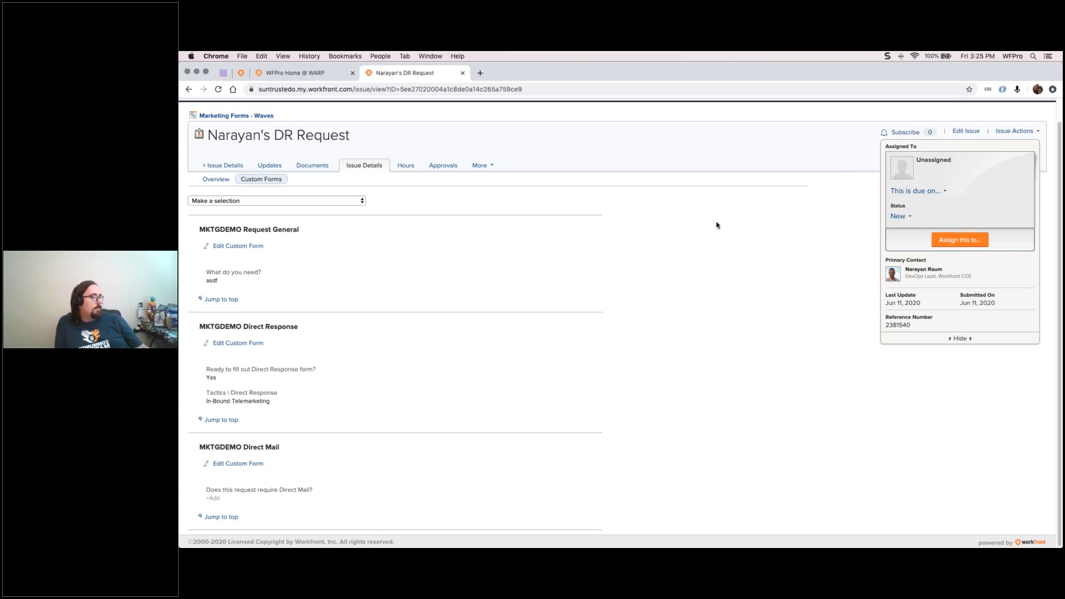
Examine the options for converting the DR Request issue to a project, without starting a conversion.
click(1004, 135)
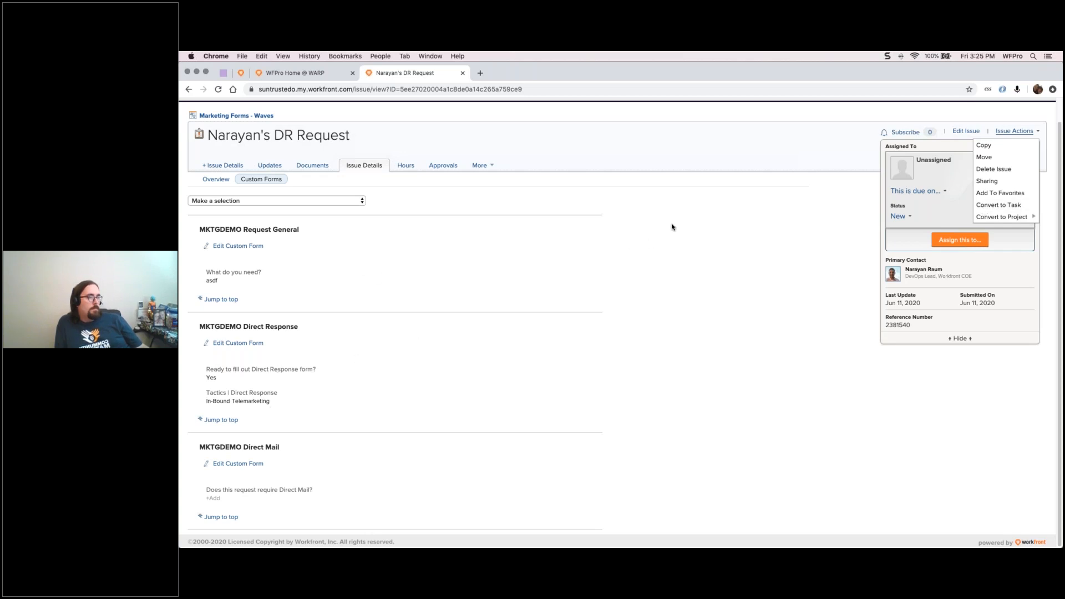
mouse_move(991, 221)
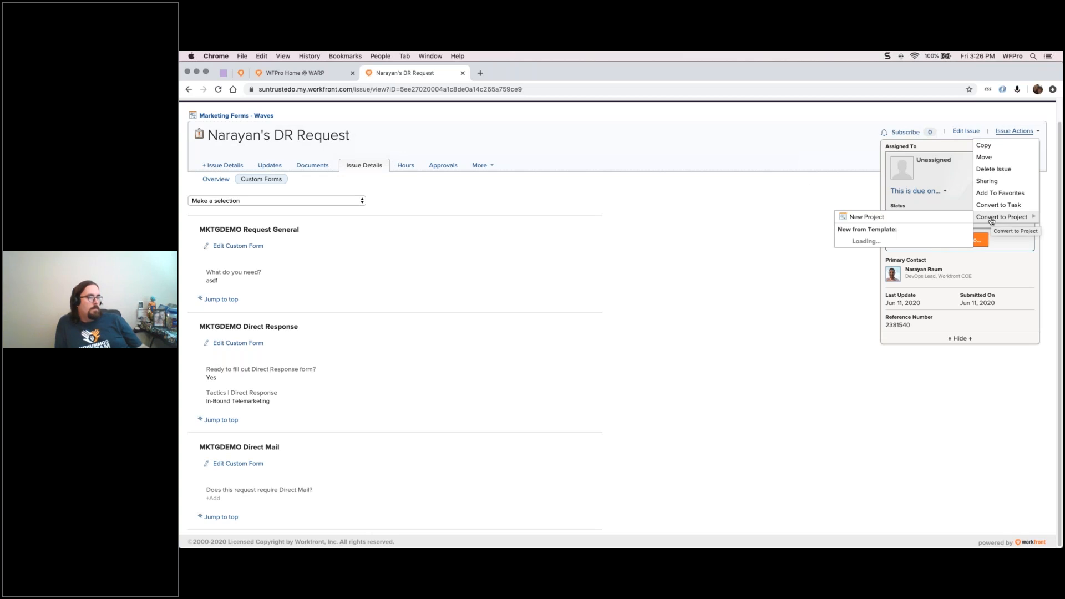
click(877, 123)
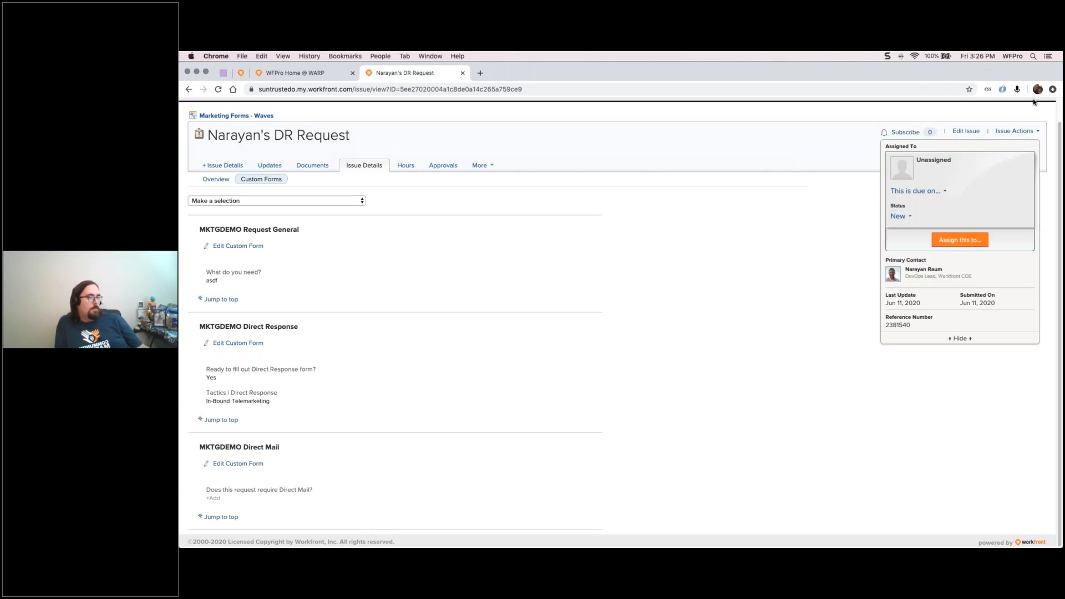
Open the details of the +MKTGDEMO Campaign template in a separate tab and return to the DR Request issue.
scroll(1030, 121, up, 1)
click(1014, 112)
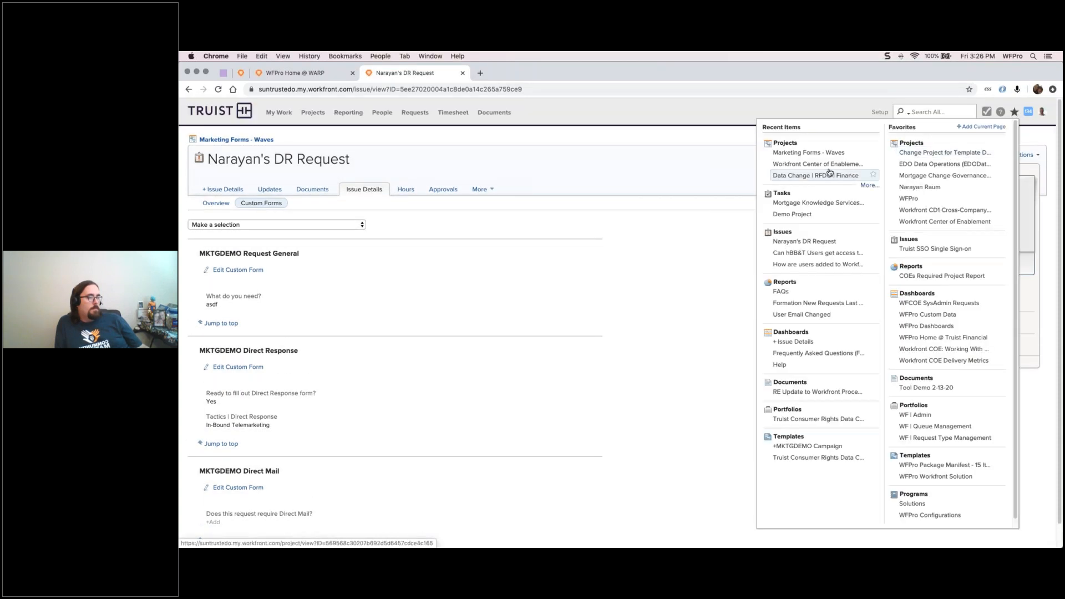
super+click(807, 446)
click(498, 75)
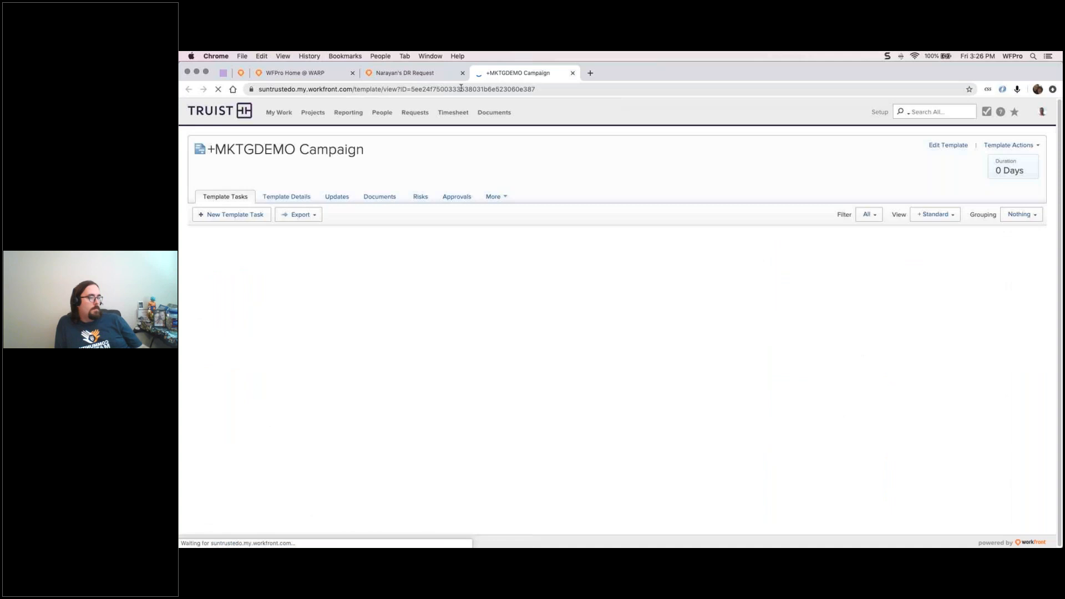
click(305, 201)
click(263, 211)
click(387, 77)
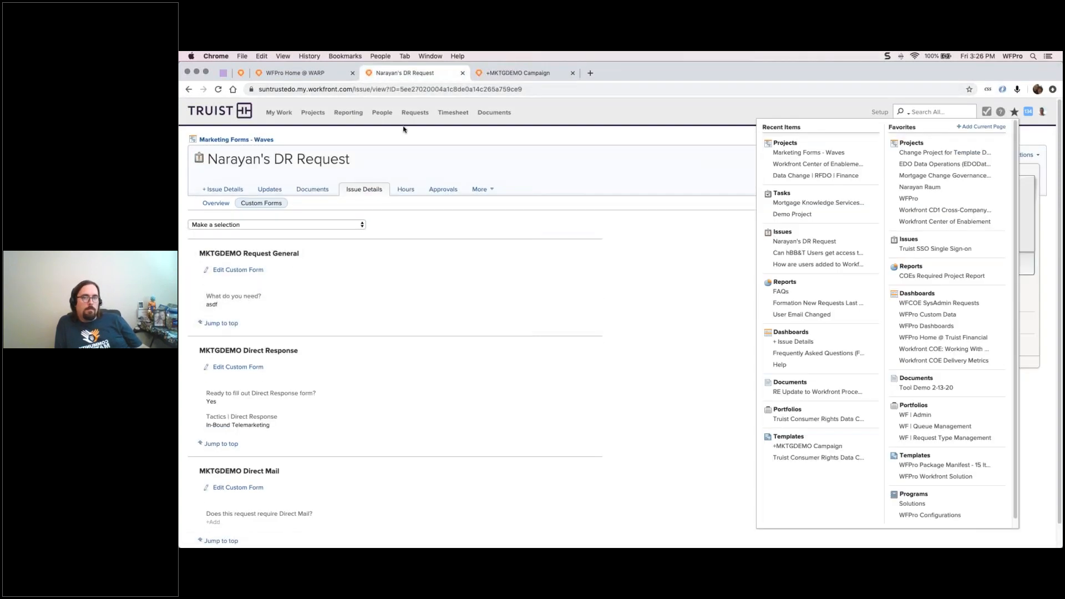
click(537, 164)
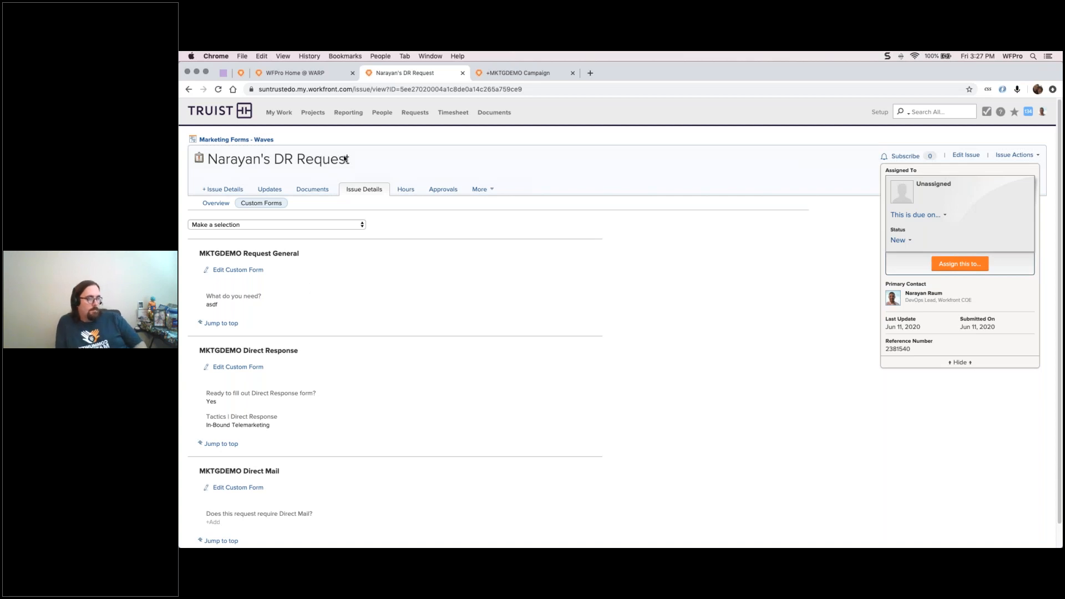
Start a new issue in the Marketing Forms - Waves project with Admin Test Solution as the topic group and Combination as its option.
click(267, 140)
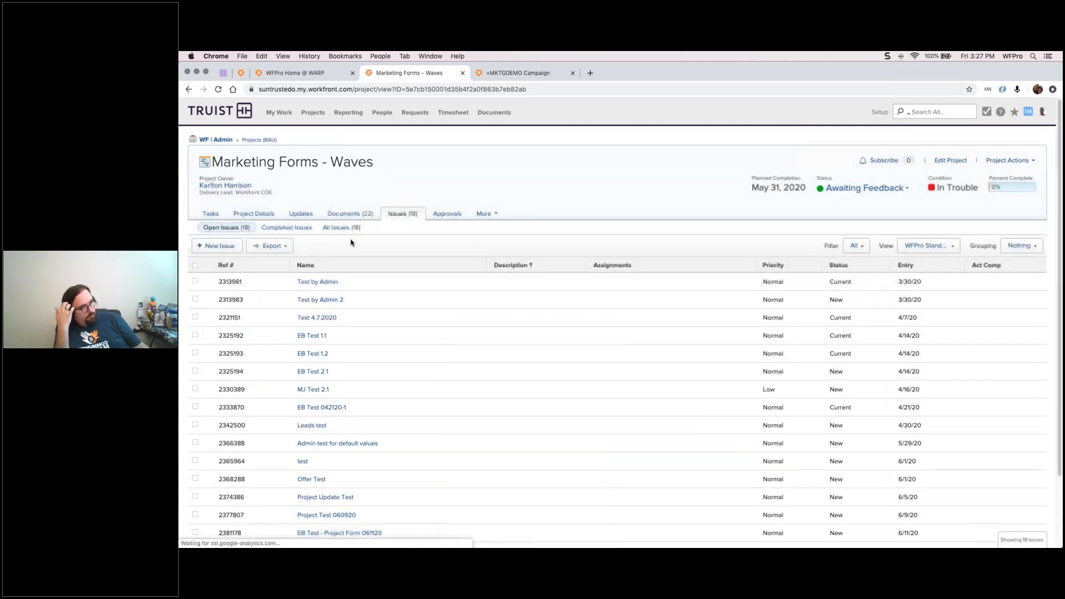
click(236, 247)
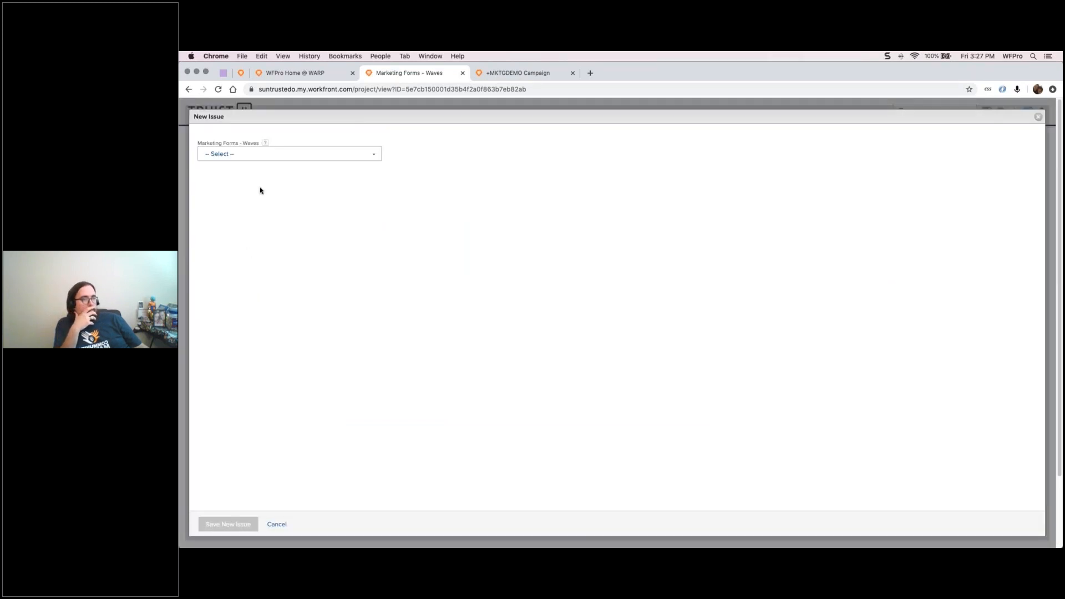
click(248, 157)
click(246, 224)
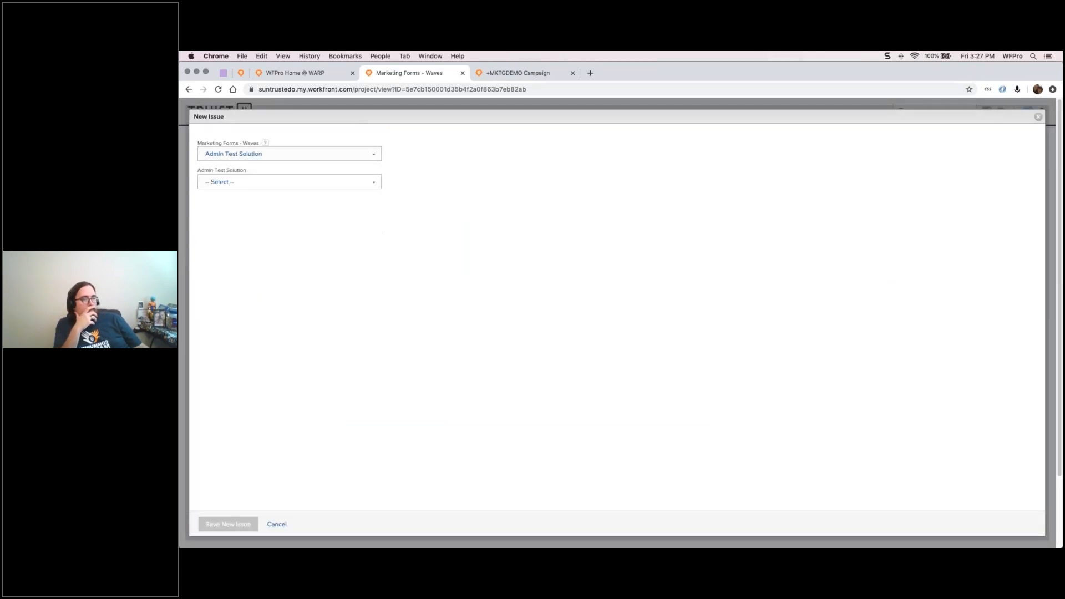
click(247, 186)
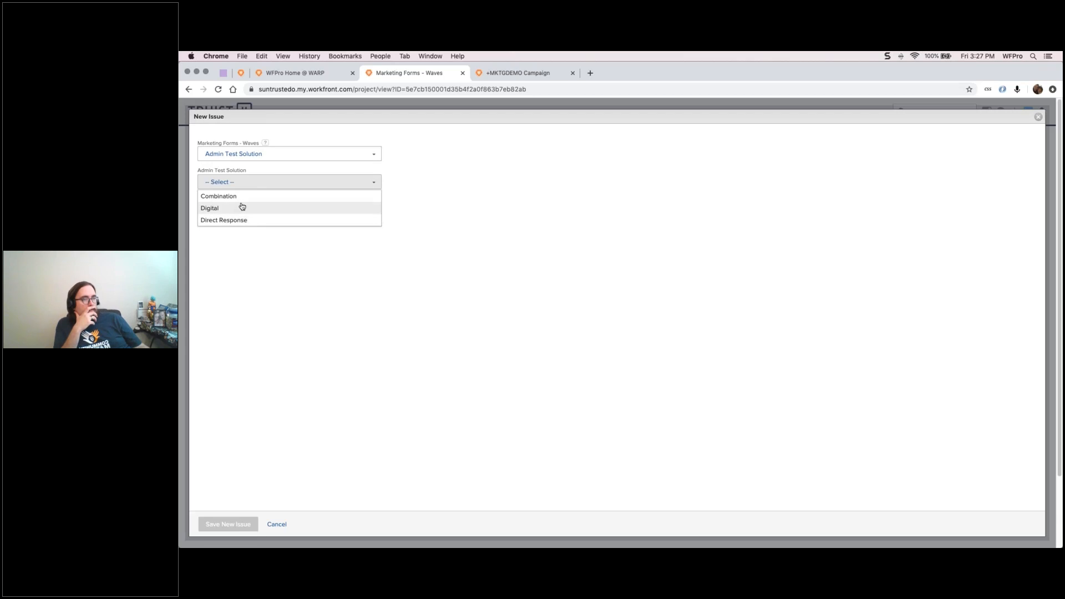
click(238, 195)
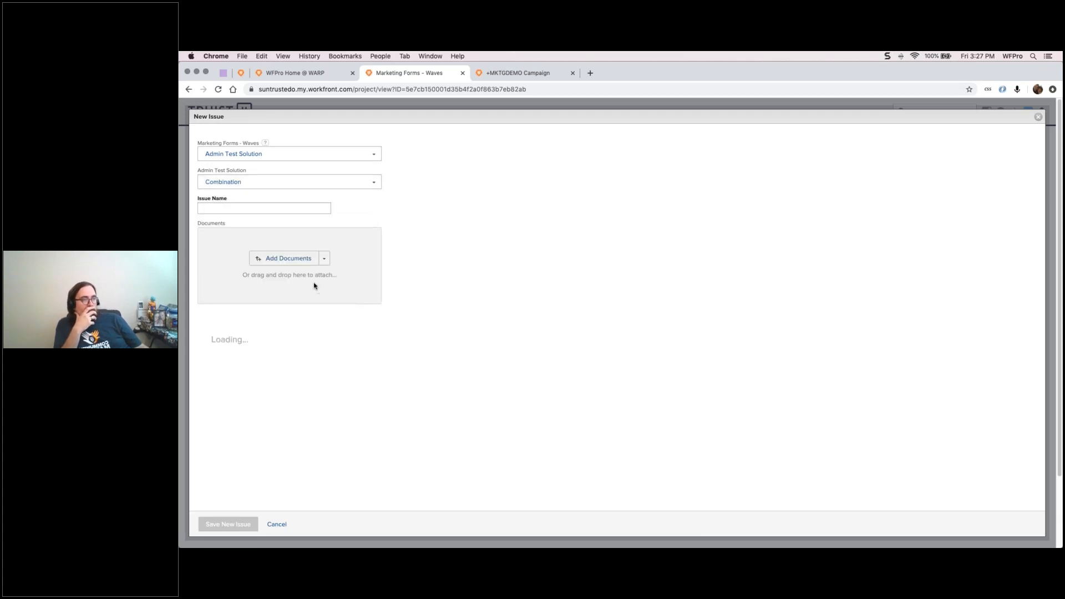
Review the Project Information and Request Details fields of the Truist Marketing Request Form, including the COE's Required options.
scroll(409, 328, down, 2)
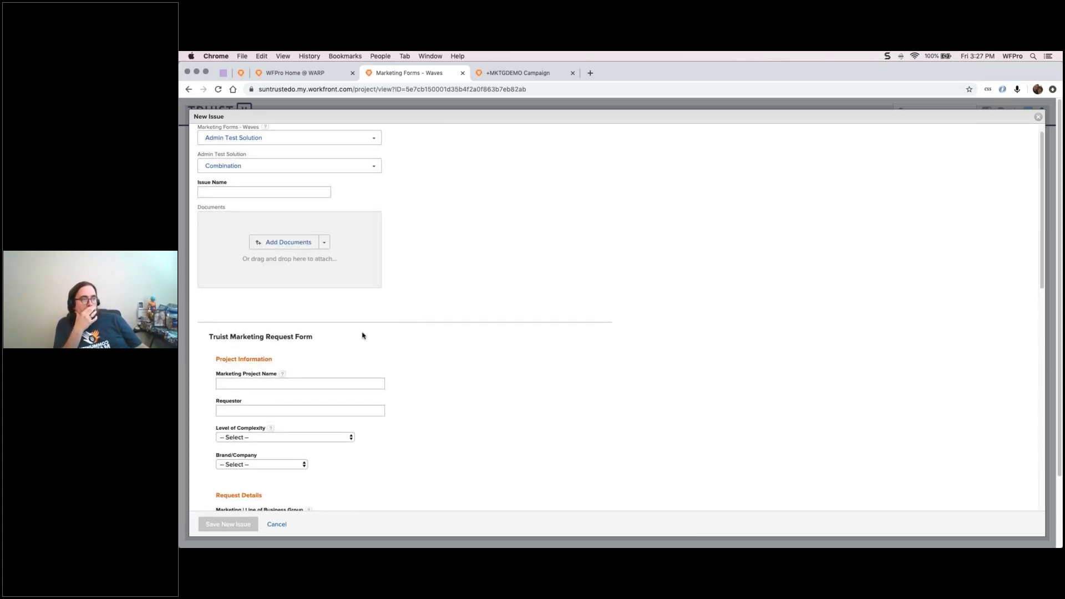
scroll(362, 335, down, 10)
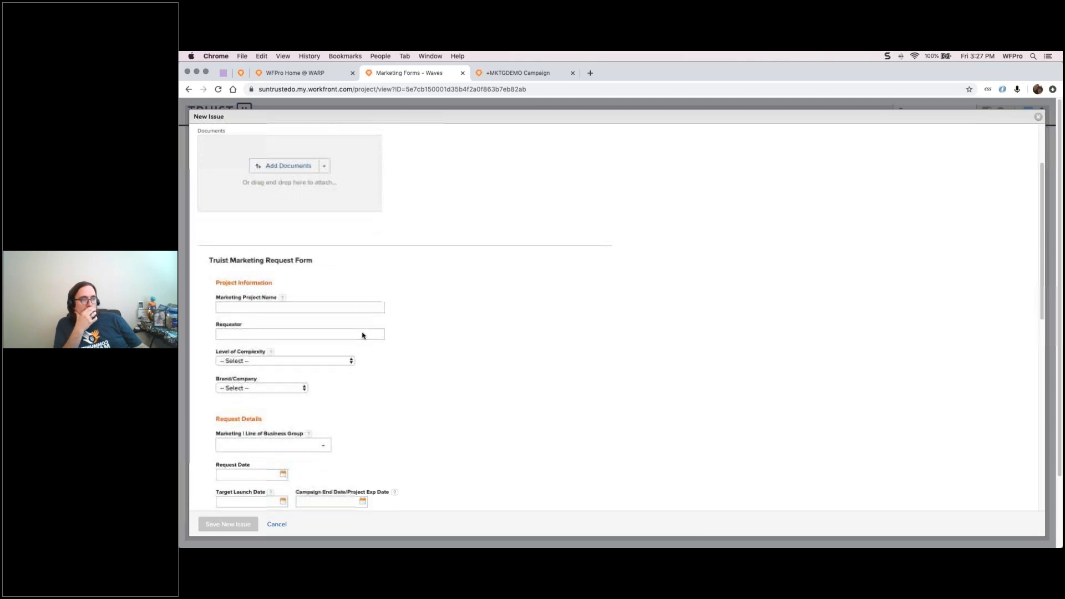
scroll(266, 355, down, 2)
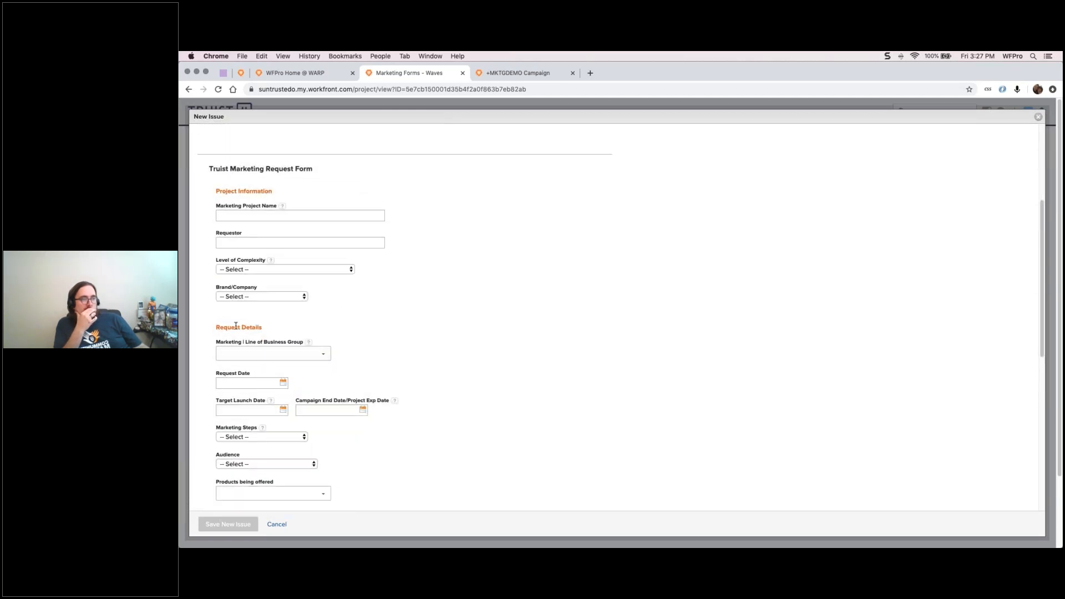
scroll(289, 345, down, 10)
click(259, 409)
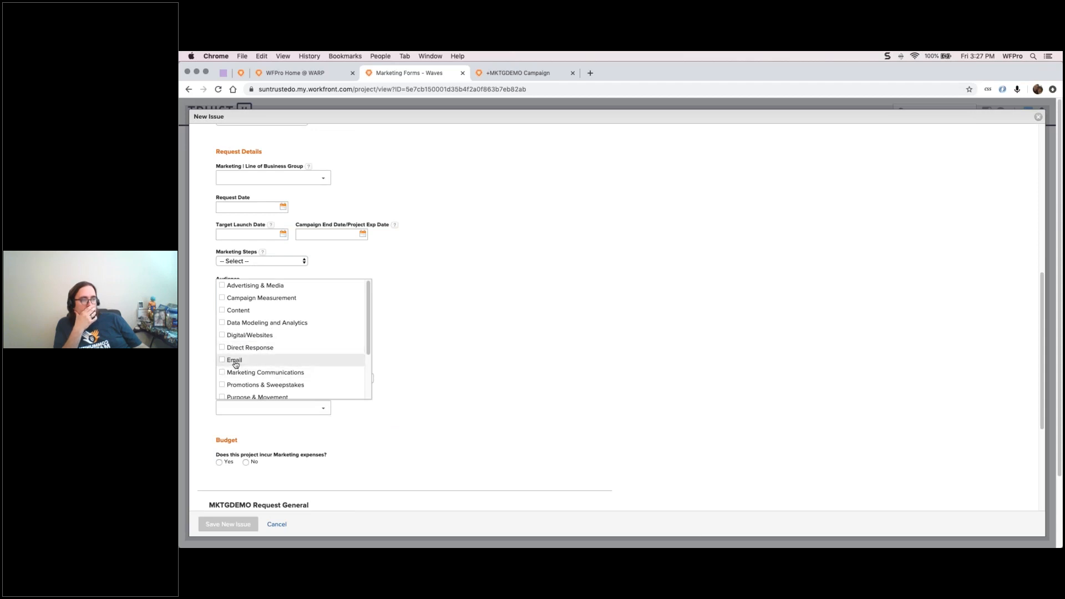
click(448, 329)
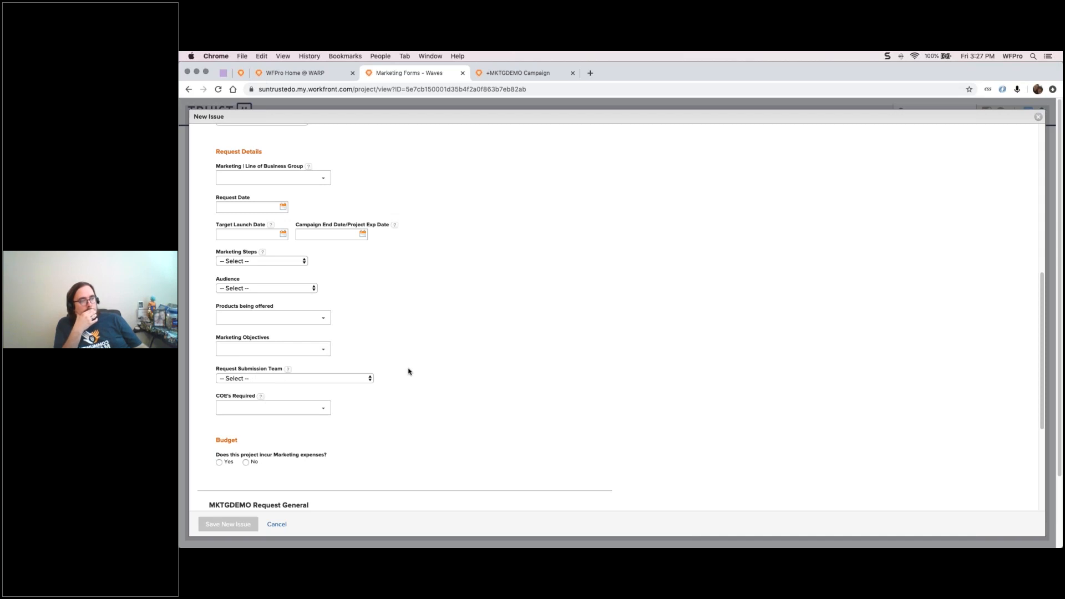
Examine the rest of the new issue form, from Request Details and Budget through the MKTGDEMO General, Direct Response and Direct Mail sections.
scroll(409, 371, down, 2)
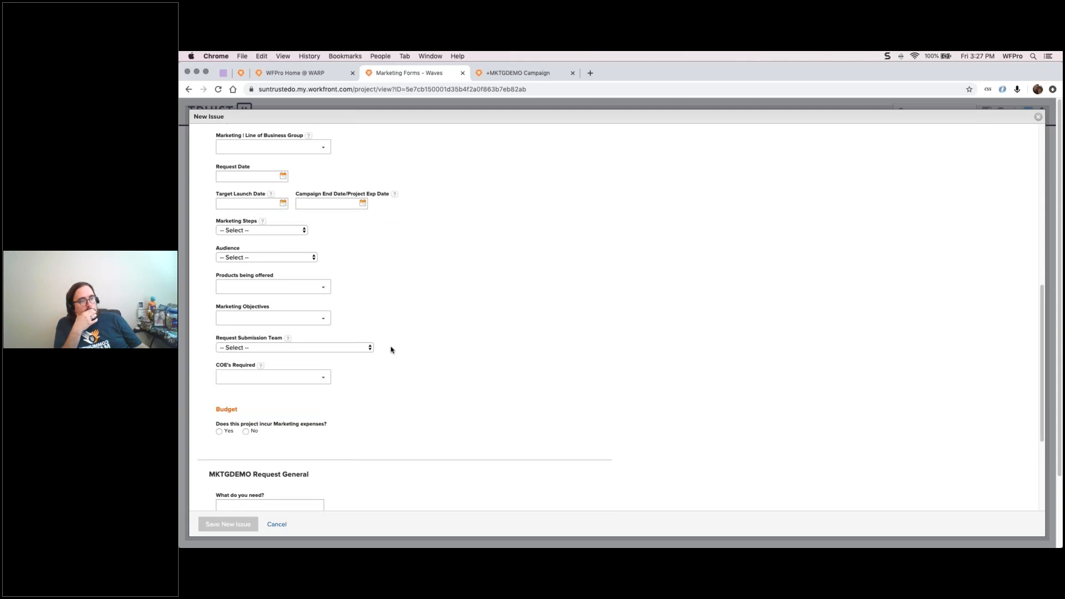
scroll(390, 350, down, 2)
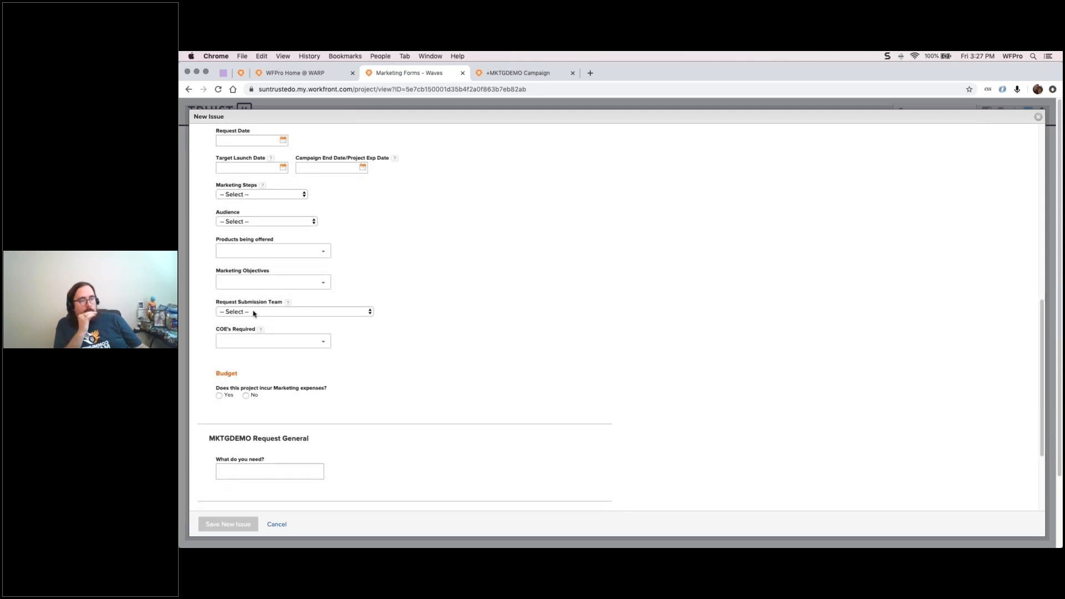
scroll(252, 309, down, 2)
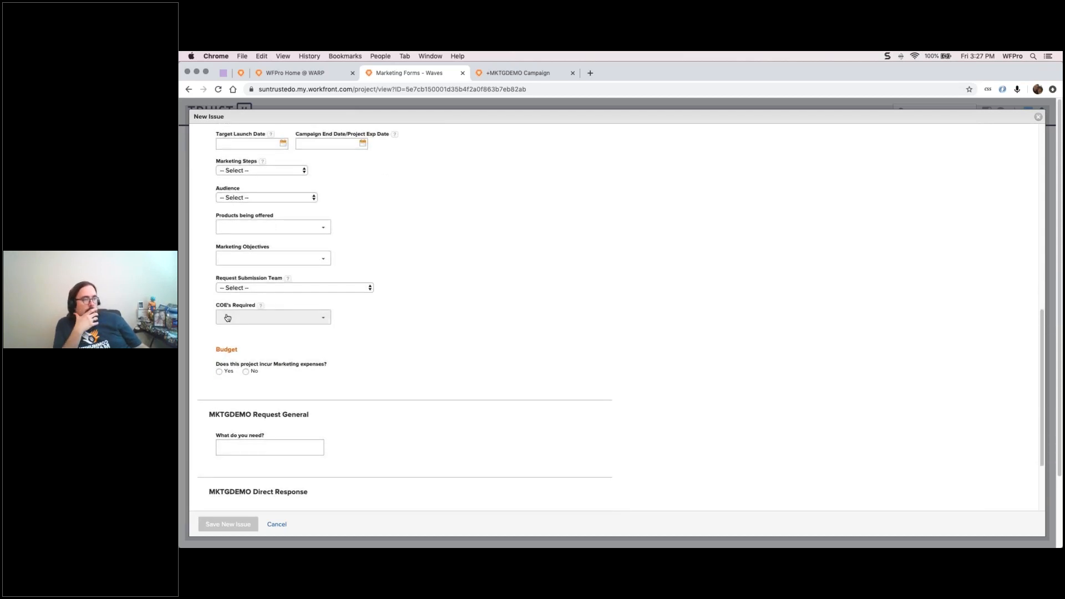
scroll(224, 323, down, 2)
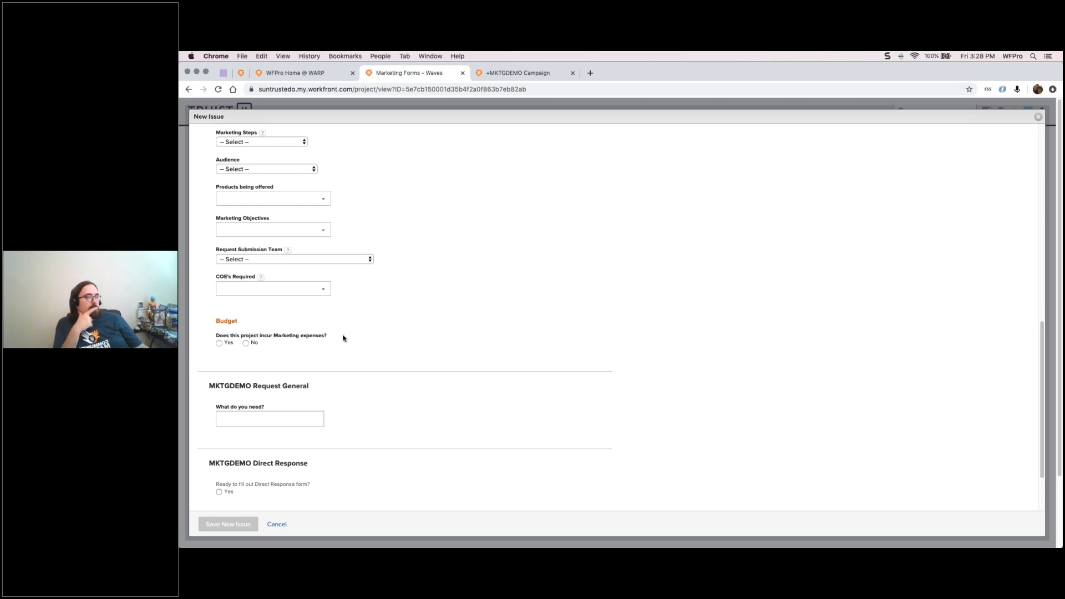
scroll(344, 337, up, 1)
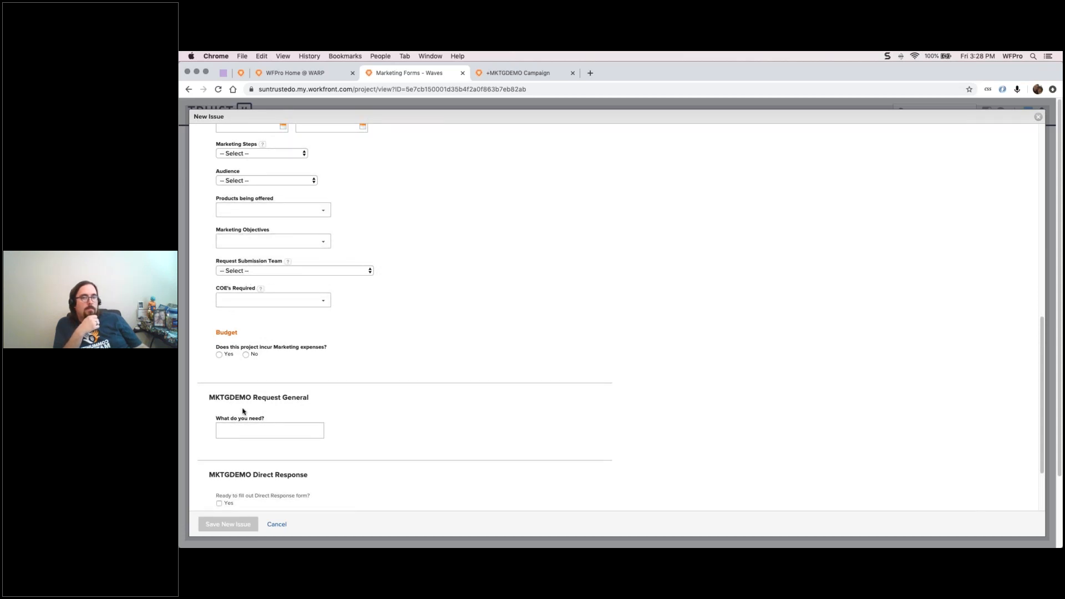
scroll(283, 416, down, 2)
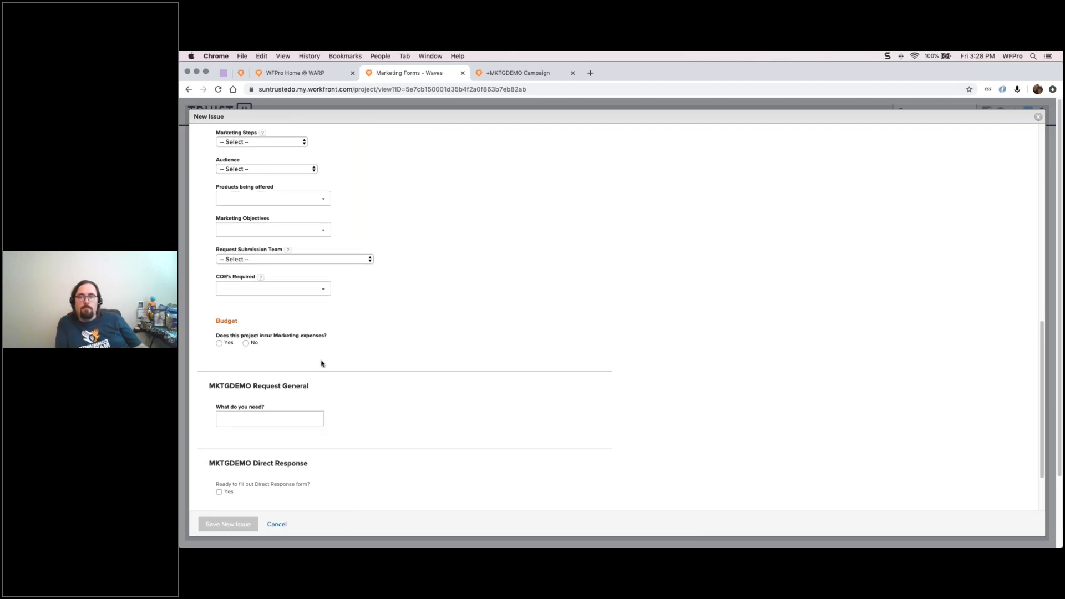
scroll(311, 344, up, 2)
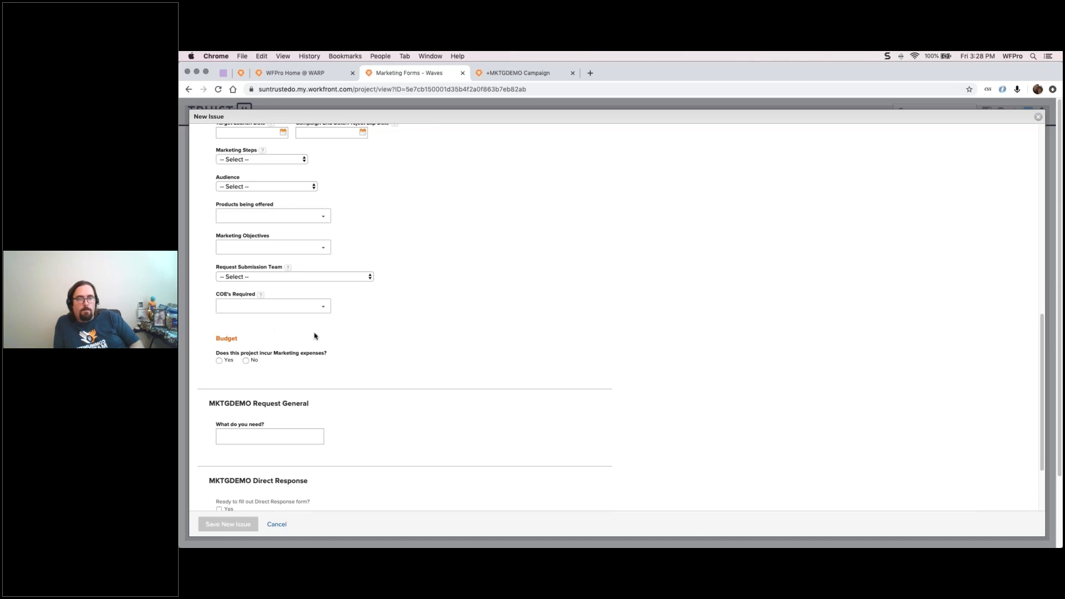
scroll(315, 336, down, 2)
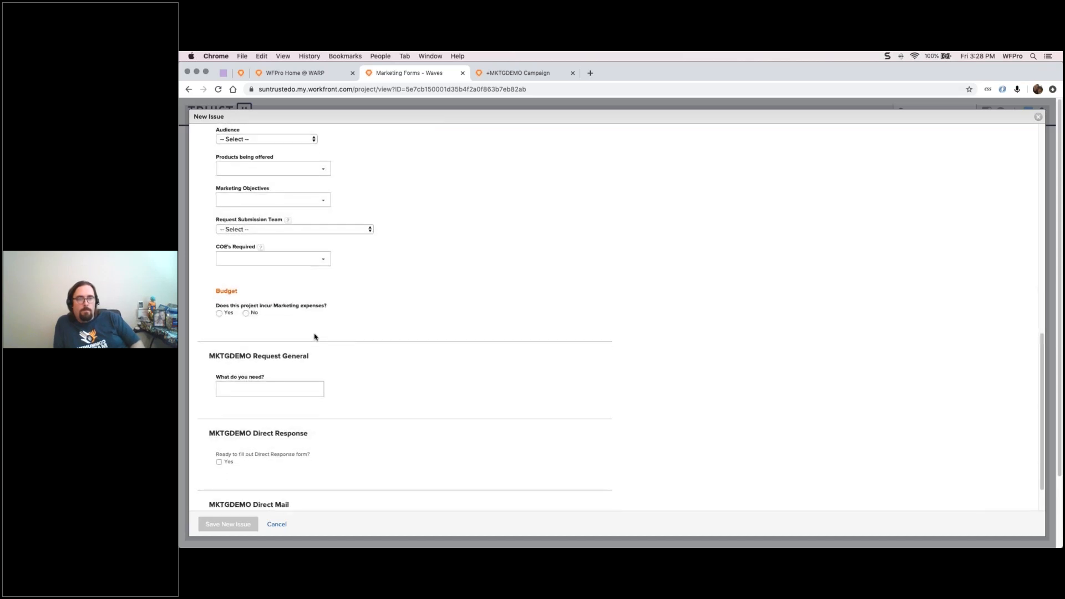
scroll(397, 338, down, 2)
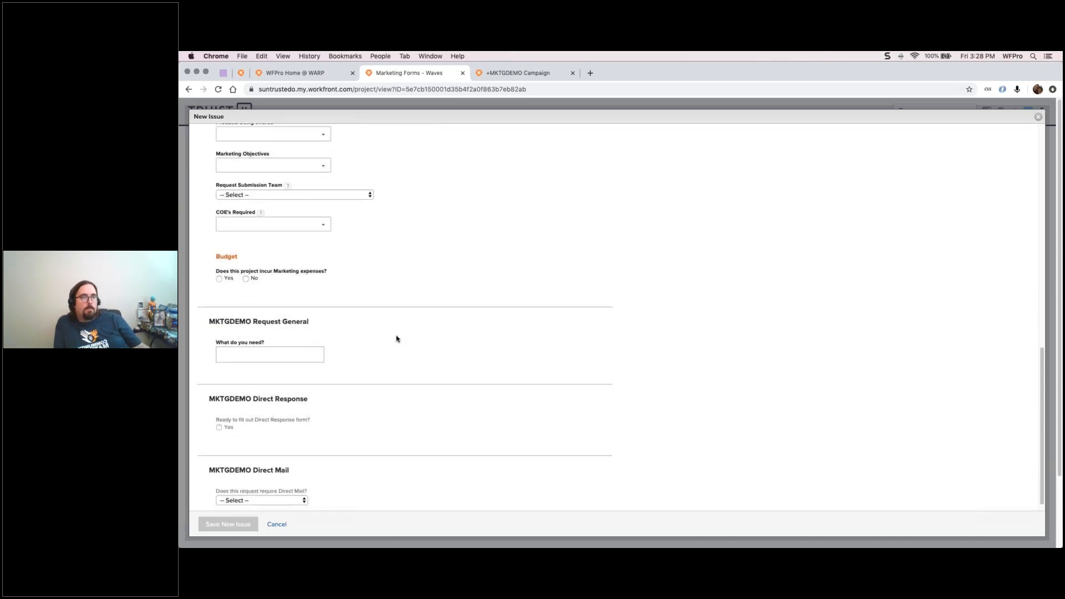
scroll(340, 337, down, 1)
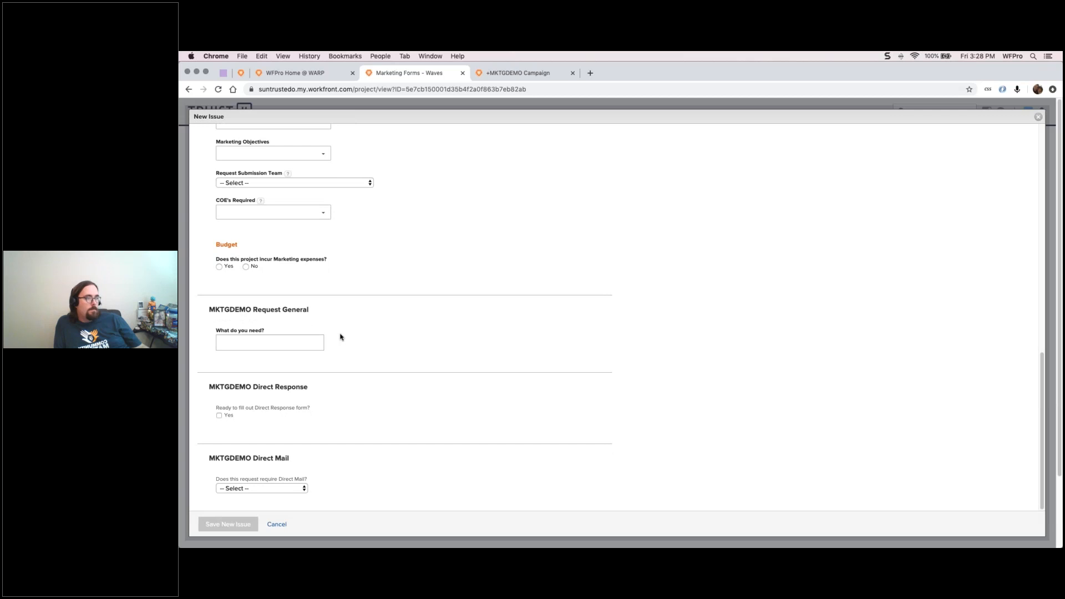
scroll(341, 287, down, 1)
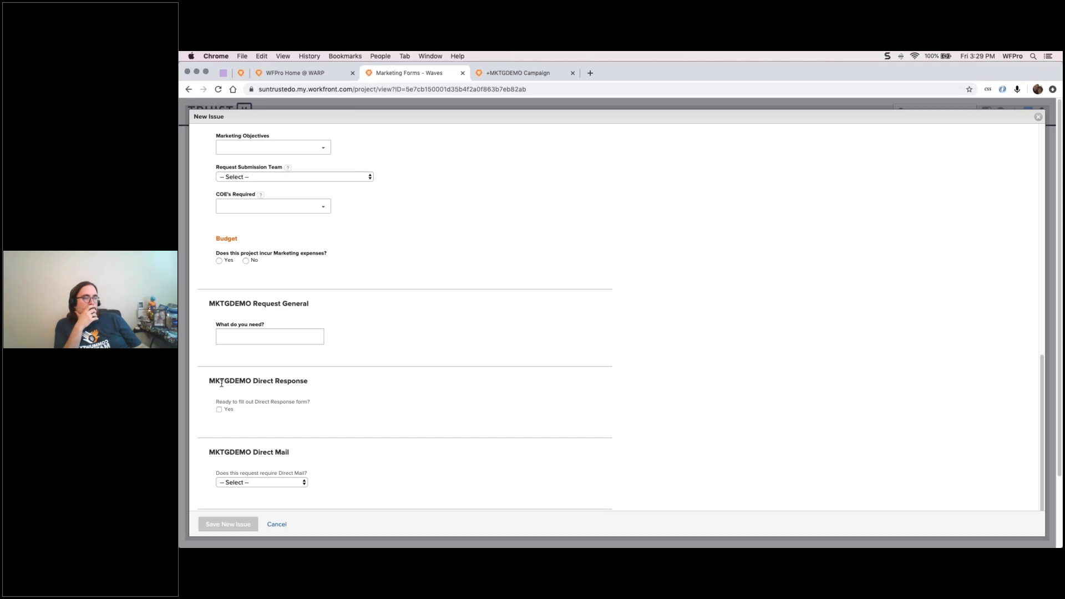
Examine the Budget, MKTGDEMO Request General and MKTGDEMO Direct Response sections, including the "What do you need?" and "Ready to fill out Direct Response form?" questions.
double_click(278, 380)
click(278, 380)
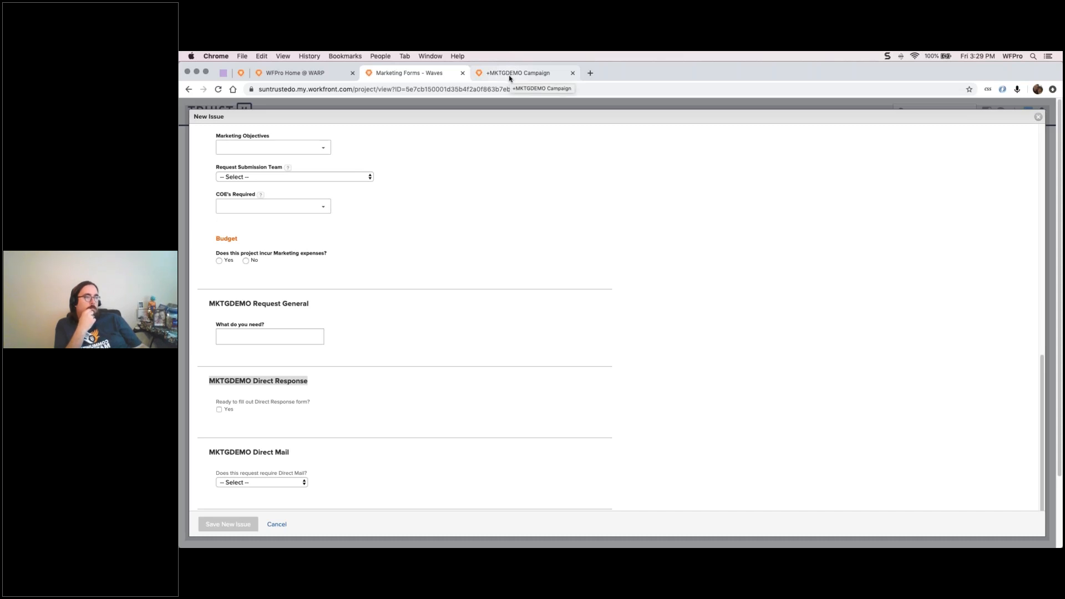
click(269, 382)
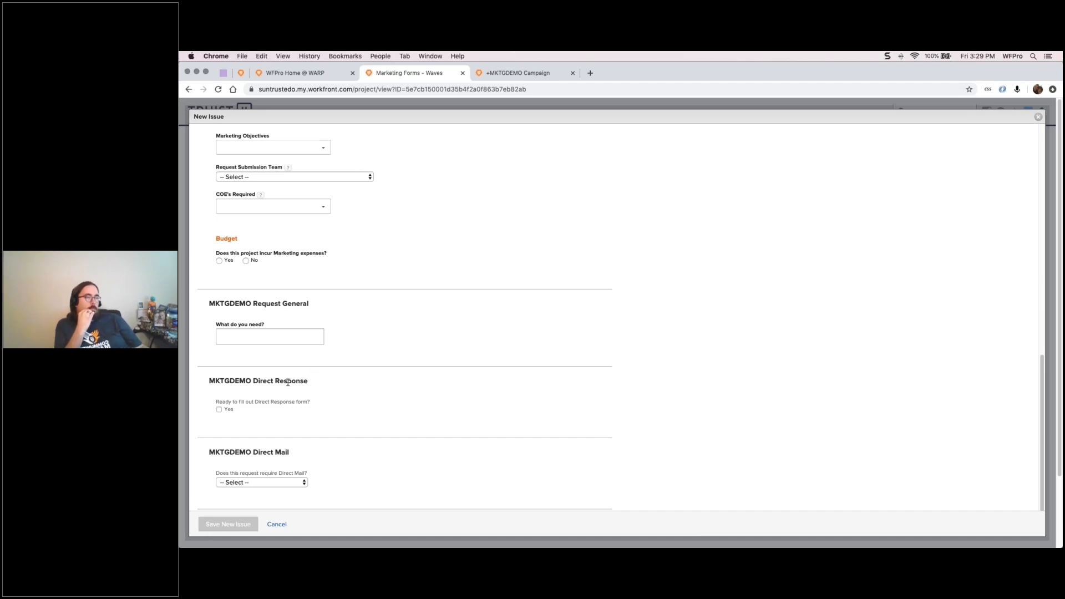
scroll(295, 381, up, 3)
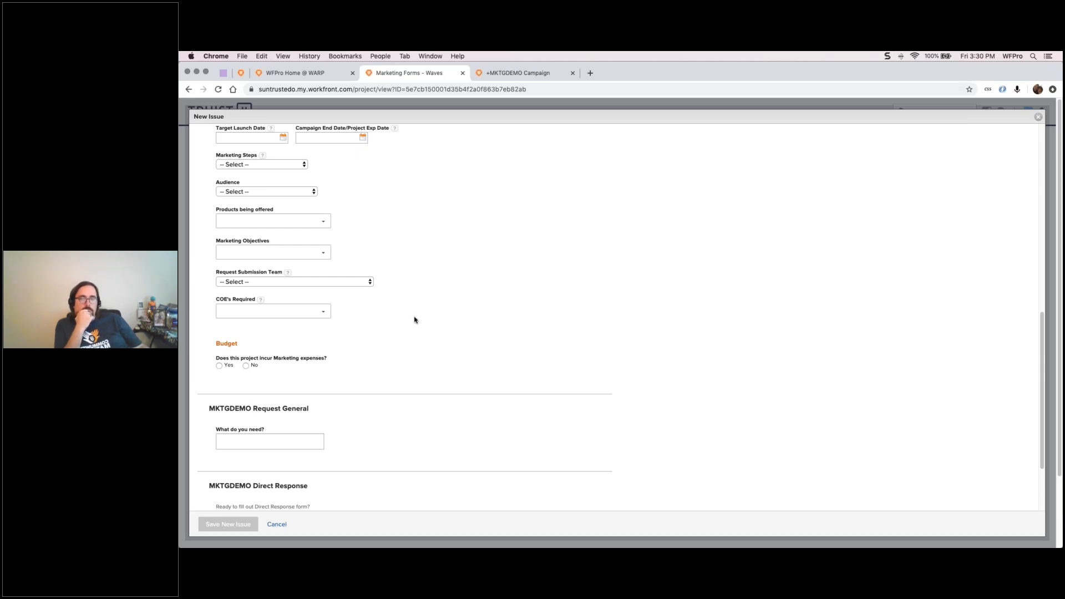
scroll(340, 316, up, 2)
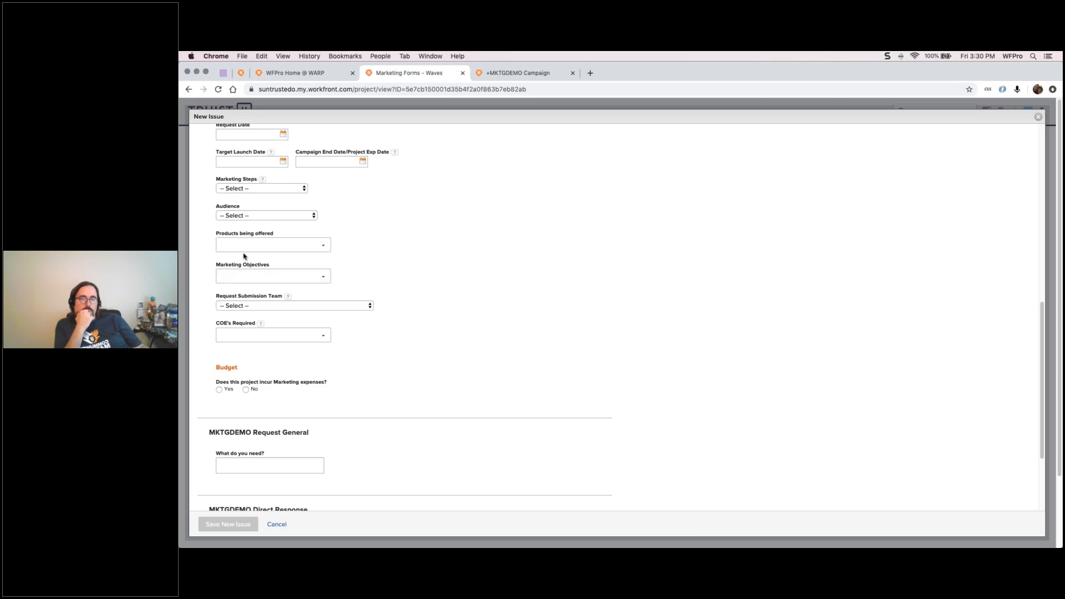
scroll(257, 368, down, 1)
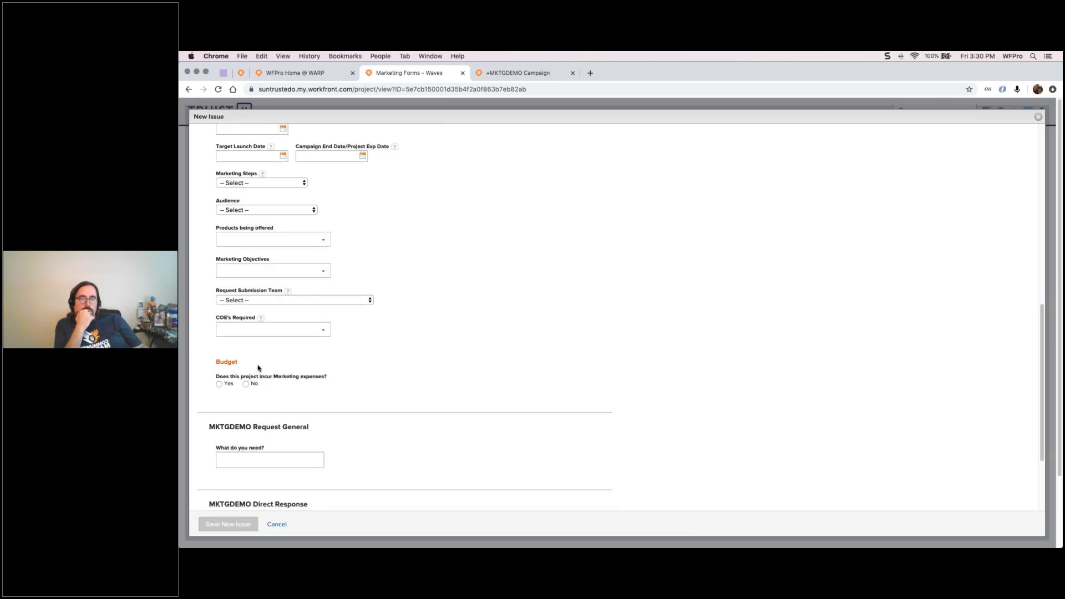
double_click(232, 426)
click(388, 439)
scroll(385, 417, down, 1)
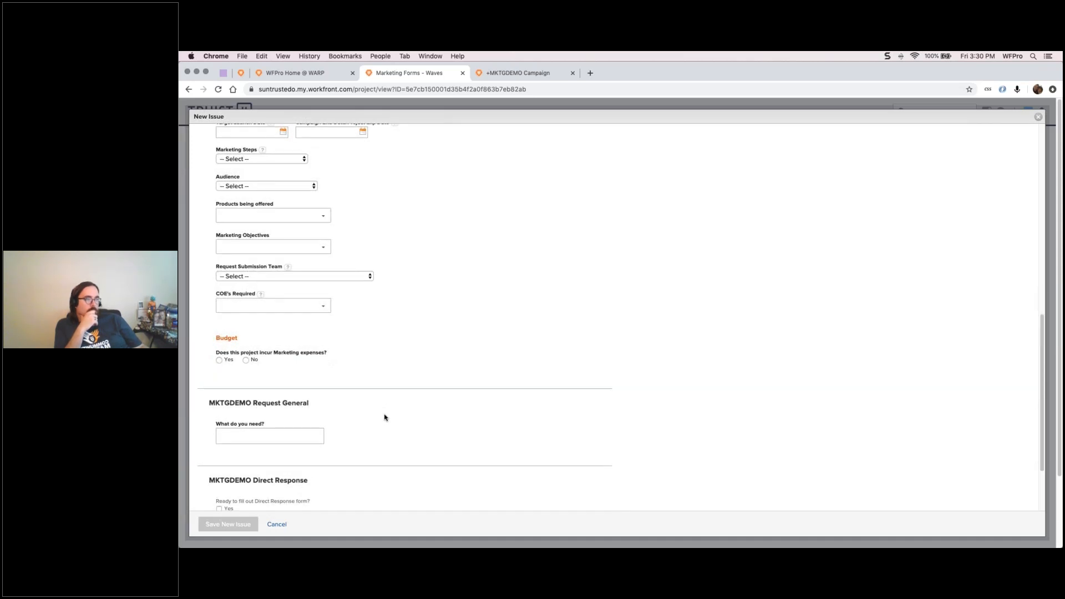
scroll(300, 416, down, 1)
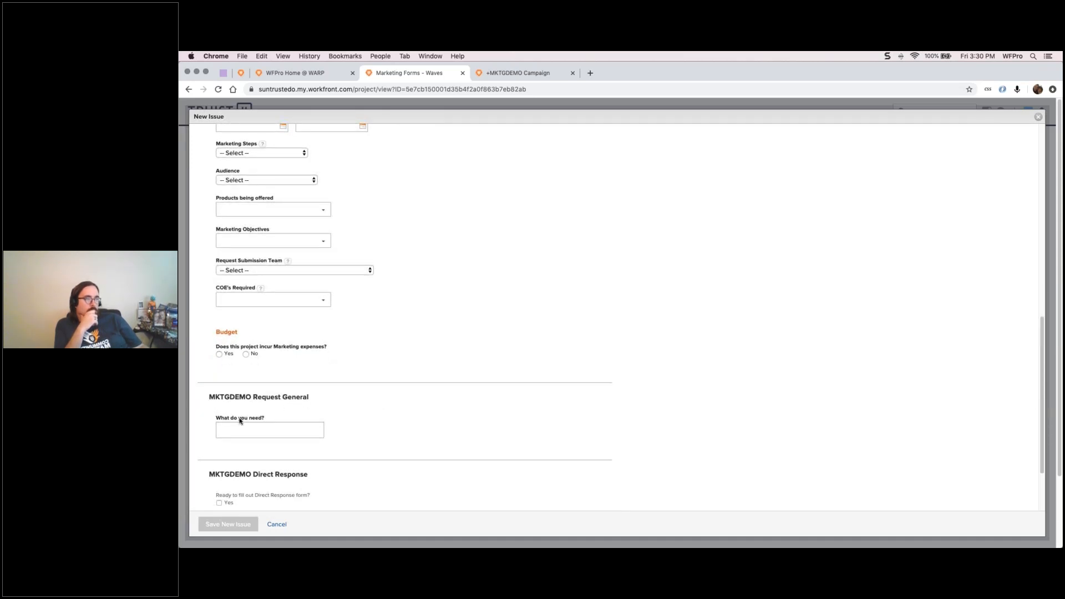
scroll(252, 444, down, 2)
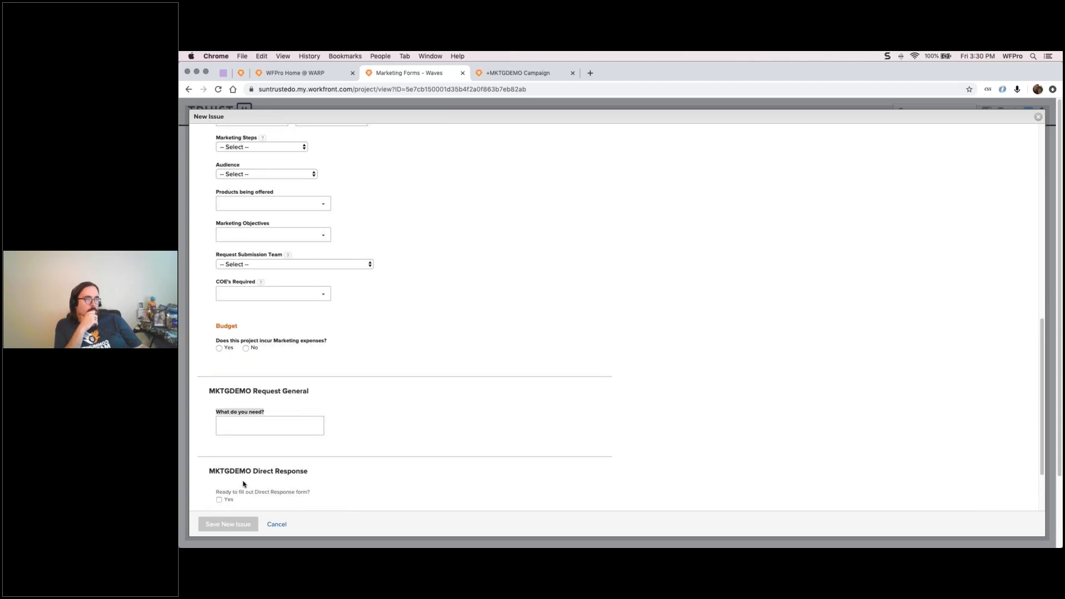
click(239, 488)
triple_click(240, 488)
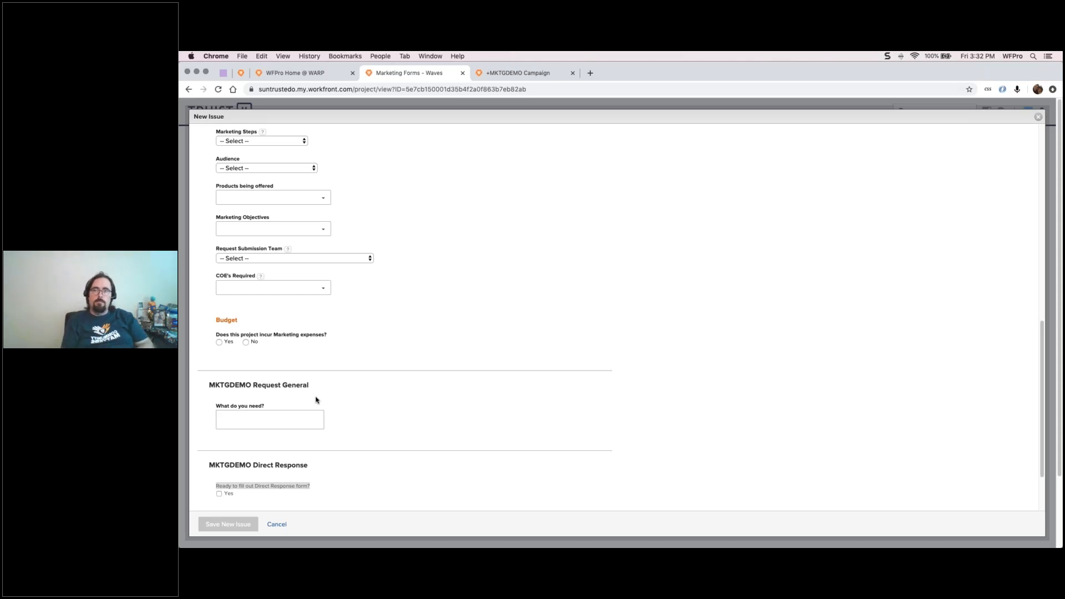
click(350, 365)
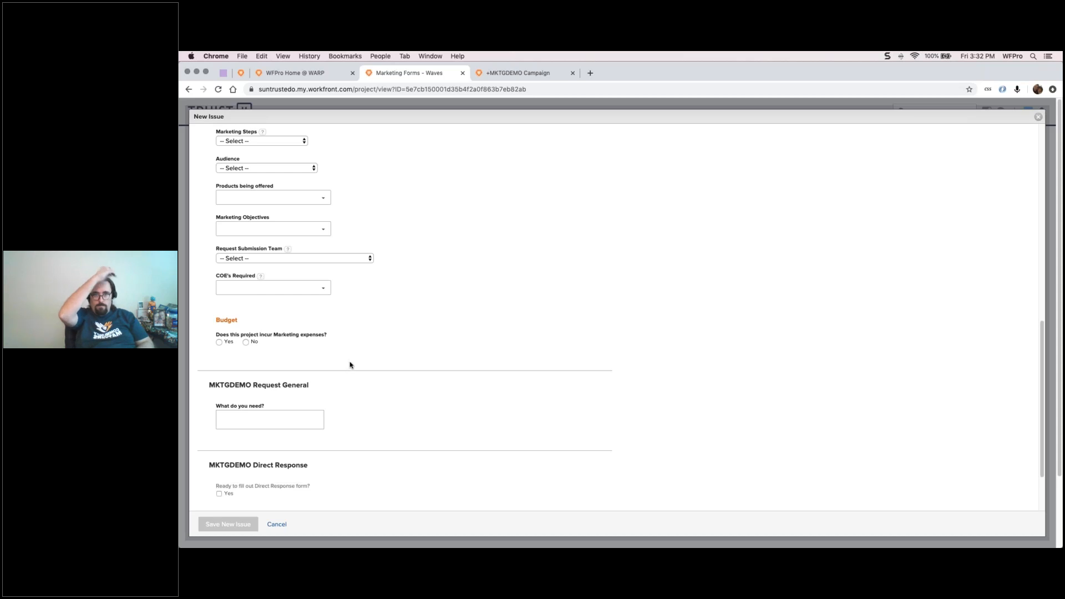
Review the new issue form again from the Project Information fields down to the MKTGDEMO Direct Mail section.
scroll(308, 305, up, 5)
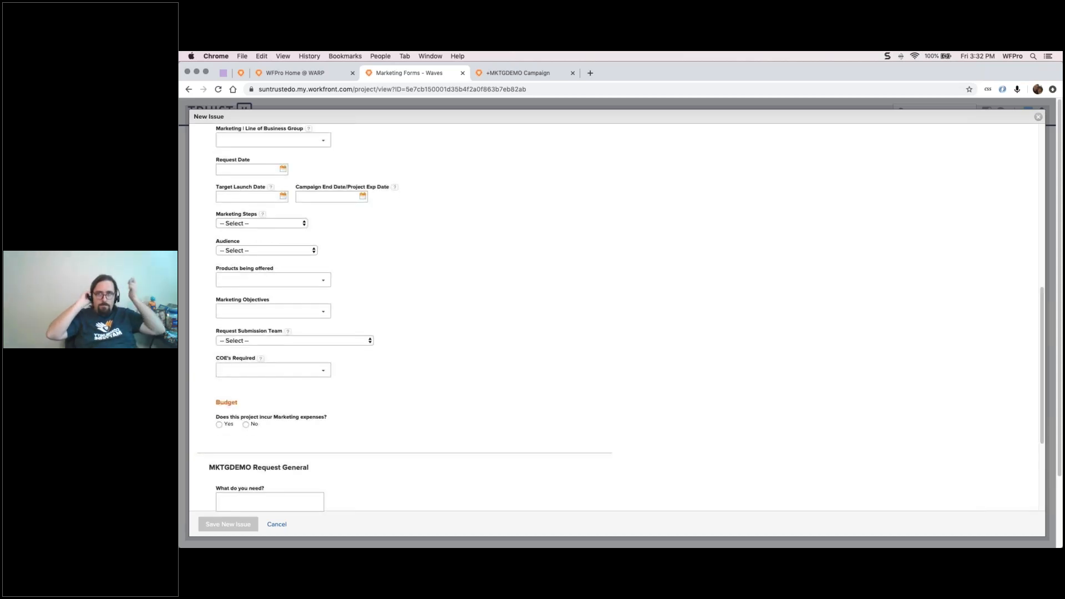
scroll(281, 250, up, 6)
click(246, 238)
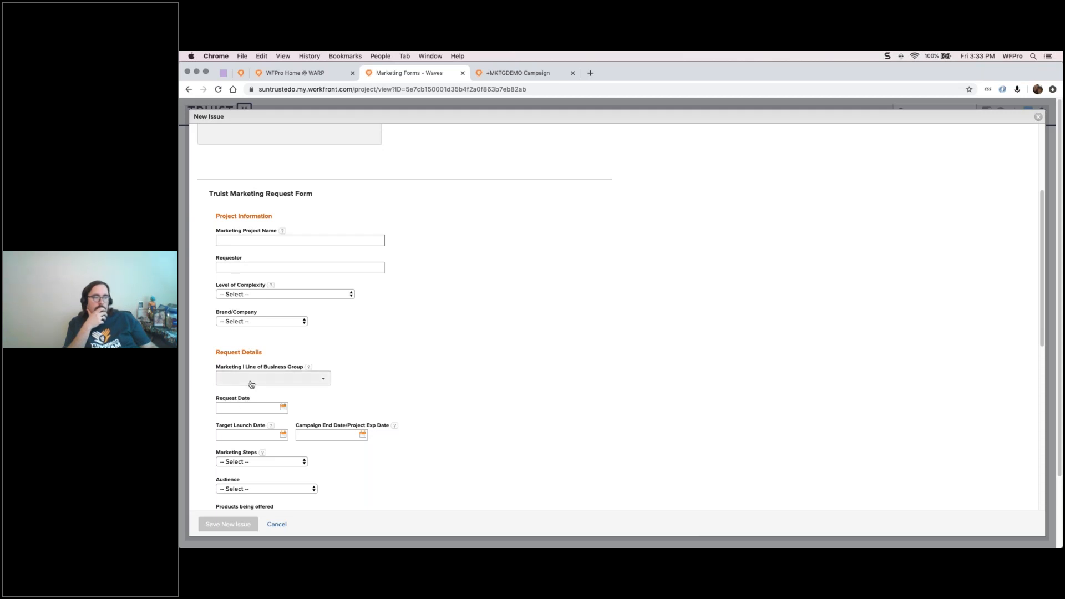
scroll(434, 377, down, 2)
scroll(435, 379, down, 10)
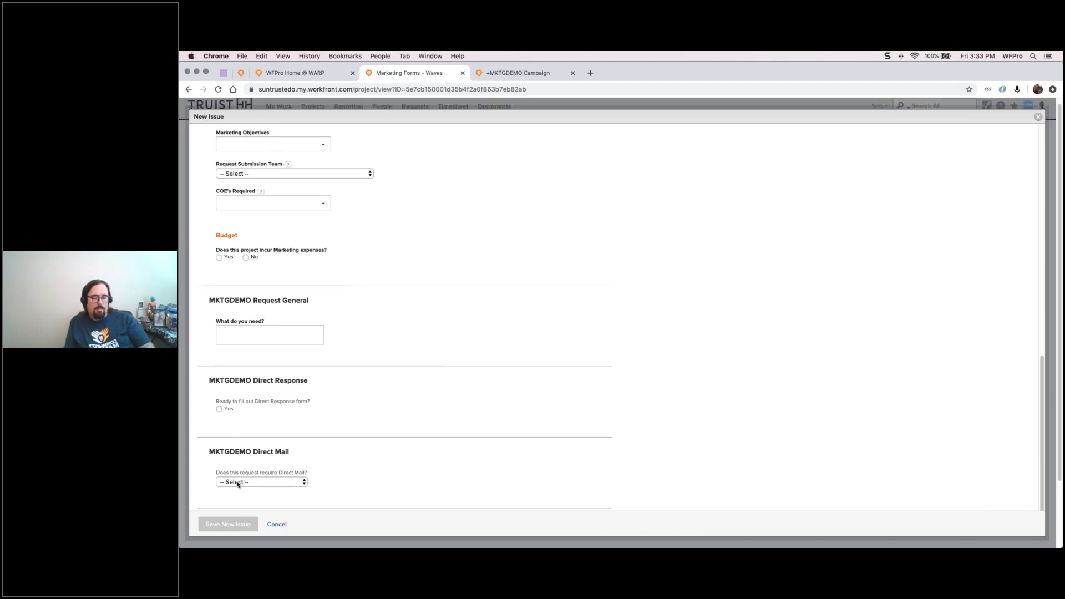
Answer No to whether the request requires Direct Mail and Yes to being ready to fill out the Direct Response form.
triple_click(223, 472)
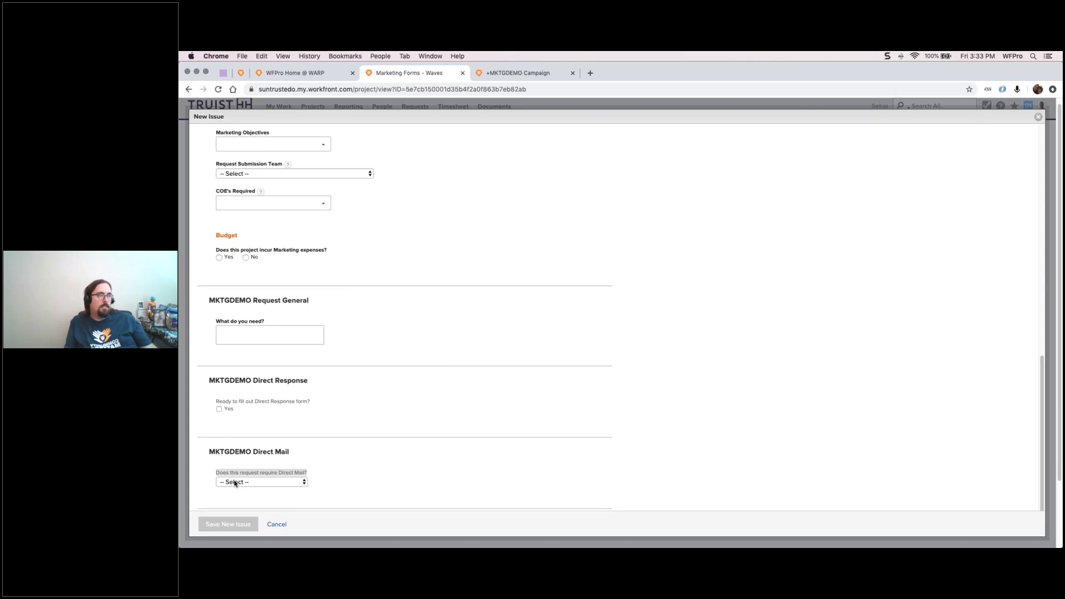
click(234, 482)
click(225, 499)
click(255, 475)
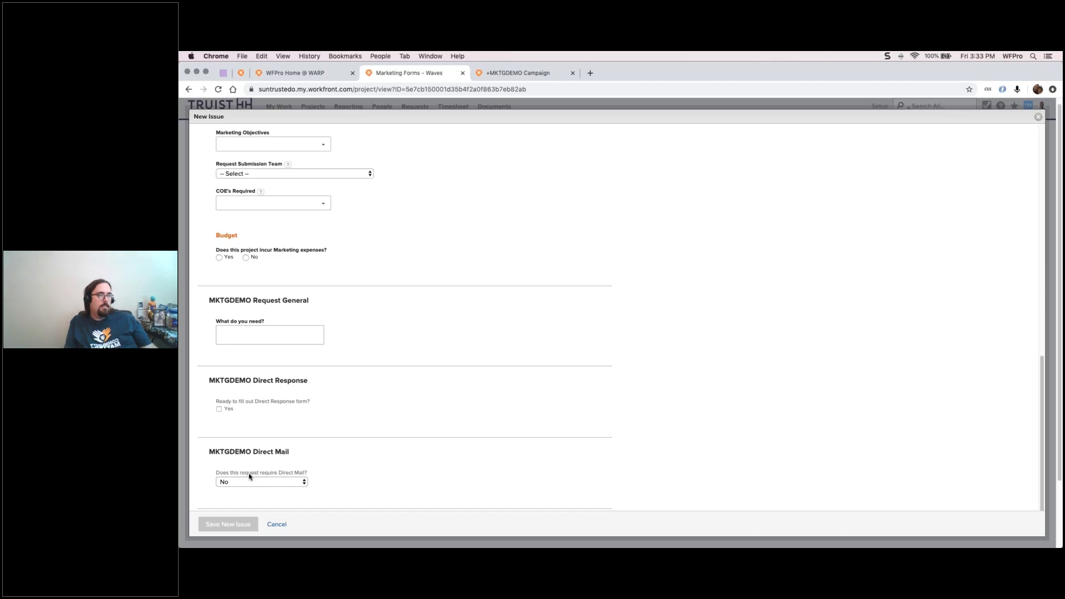
click(219, 408)
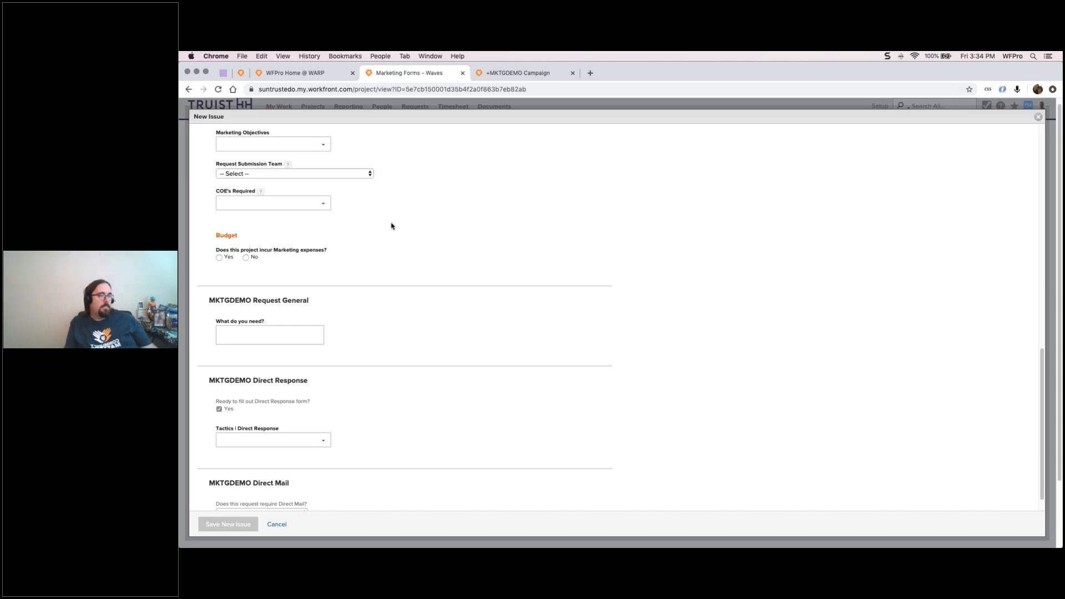
Select Direct Response under COE's Required in the new issue's Request Details.
click(309, 206)
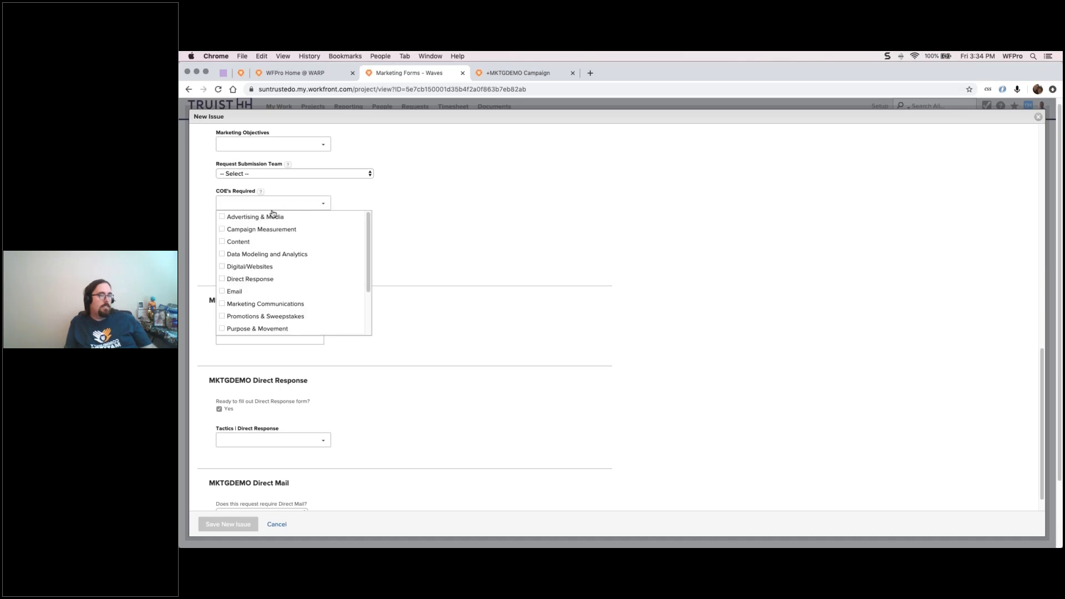
click(228, 279)
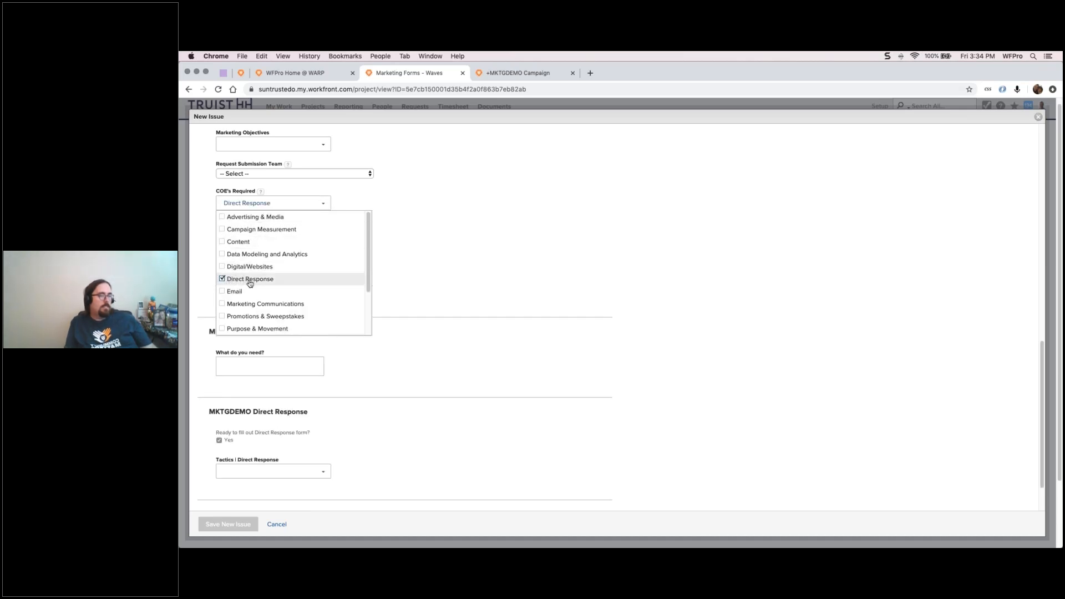
click(329, 358)
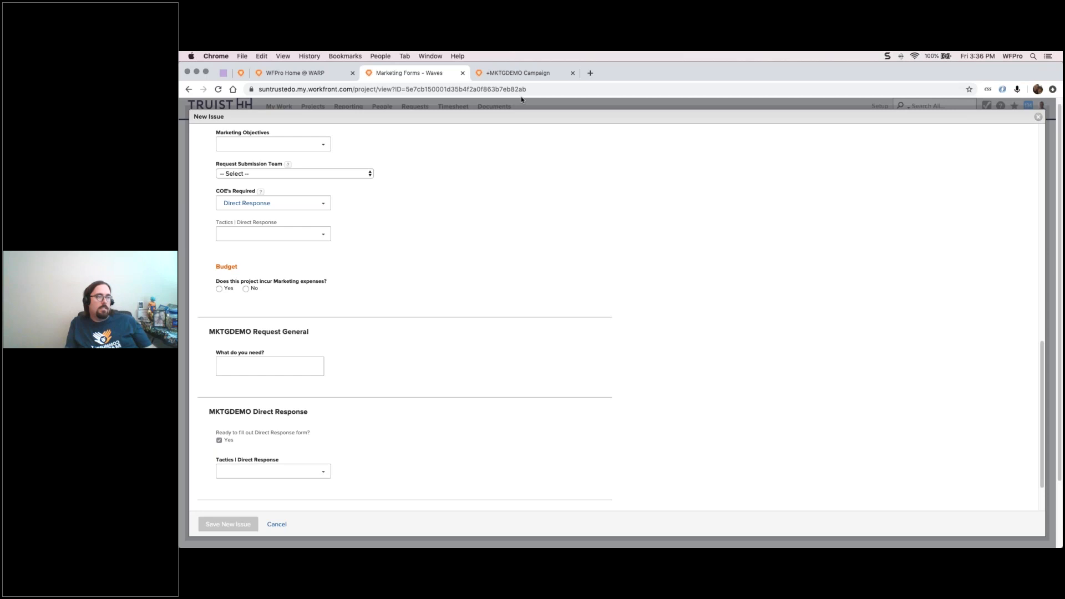
Examine the project custom forms attached to the +MKTGDEMO Campaign template, including their MKTGDEMO naming.
click(518, 73)
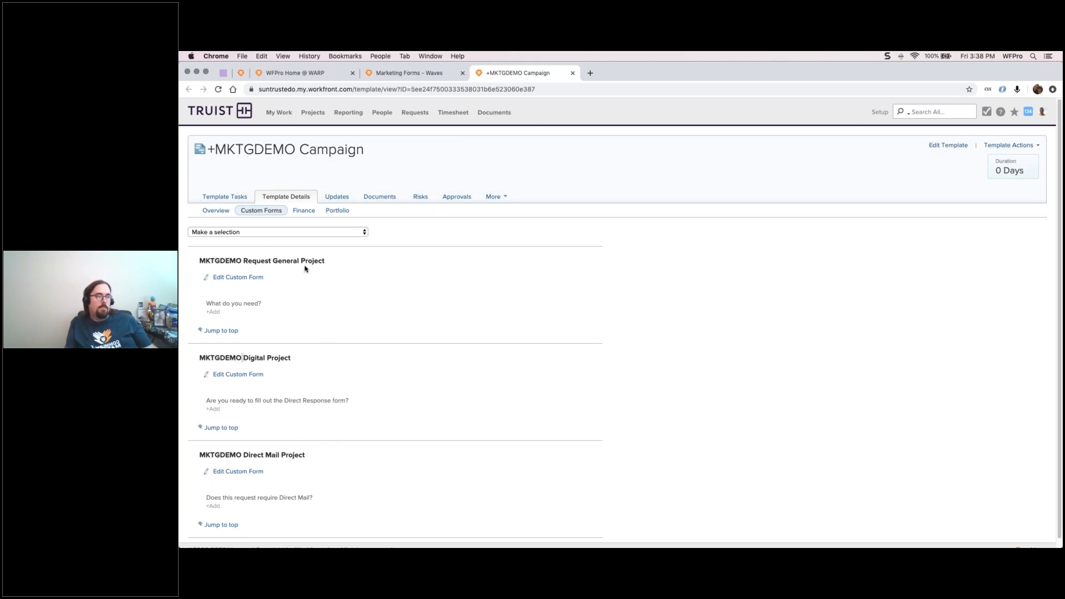
double_click(218, 260)
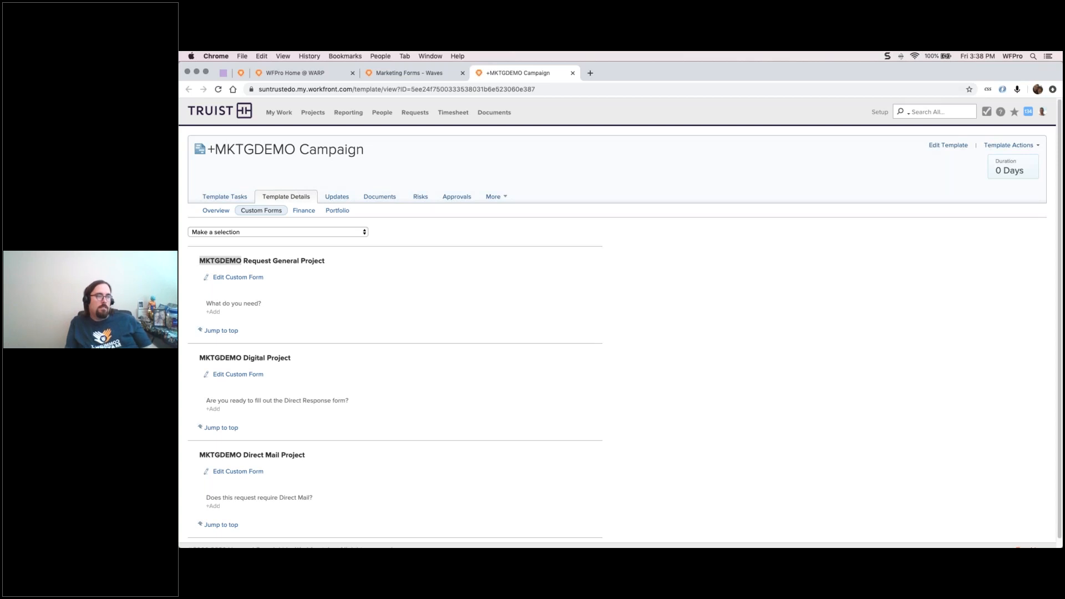
double_click(295, 153)
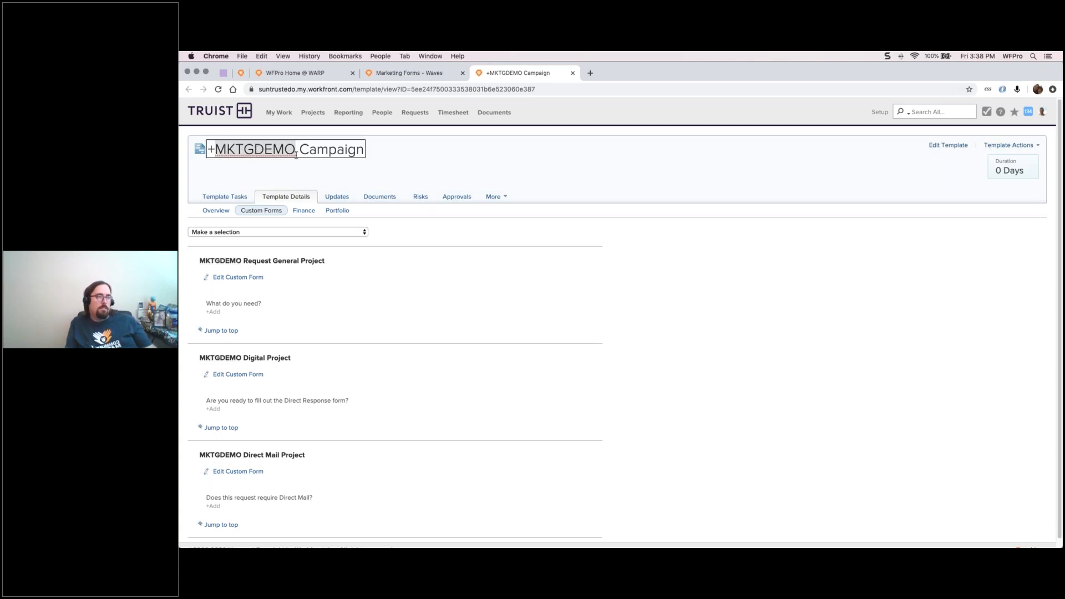
click(408, 164)
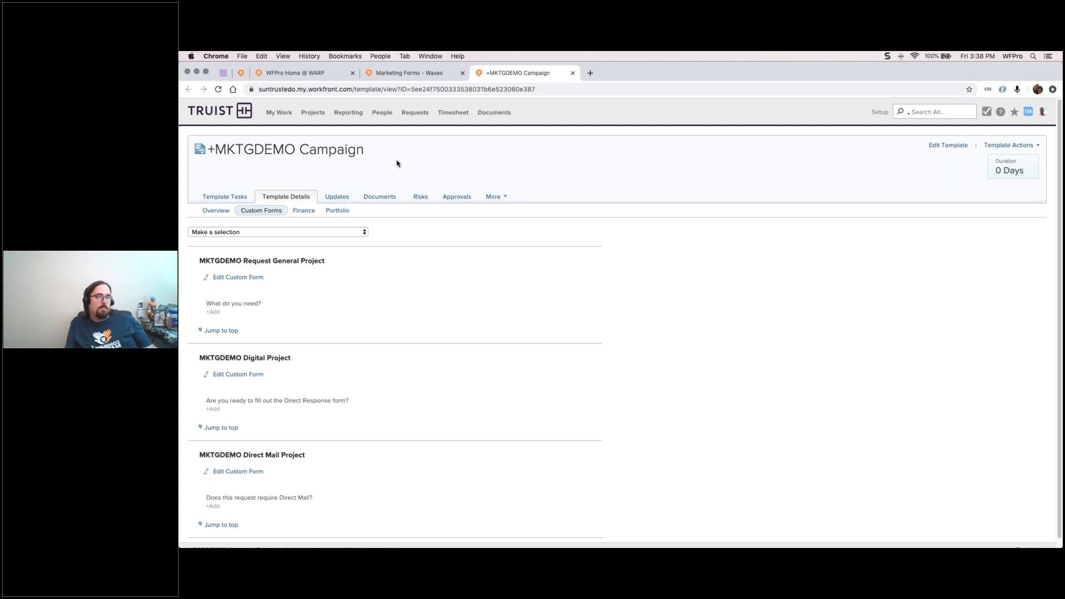
Discard the unsaved new issue in Marketing Forms - Waves and open the updates of the Brochure Mailed issue.
click(399, 76)
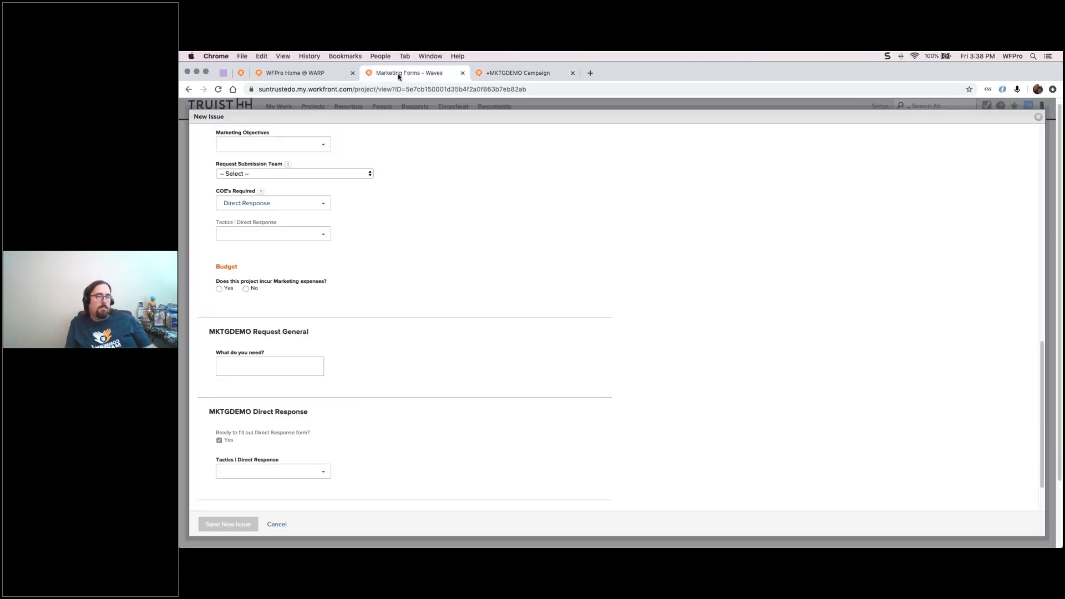
click(277, 524)
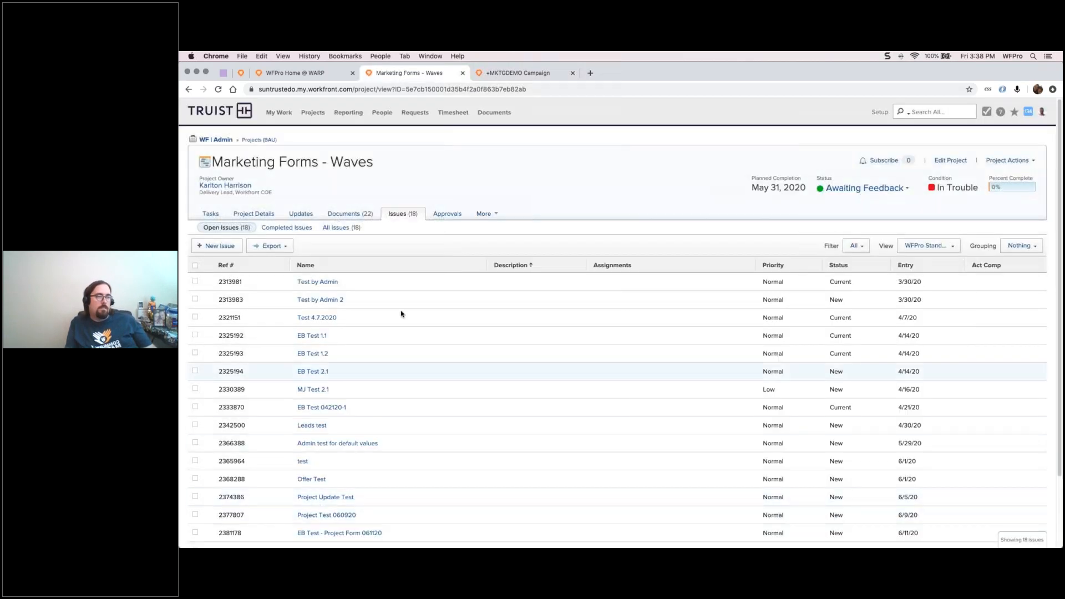
scroll(325, 395, down, 3)
click(335, 470)
click(269, 190)
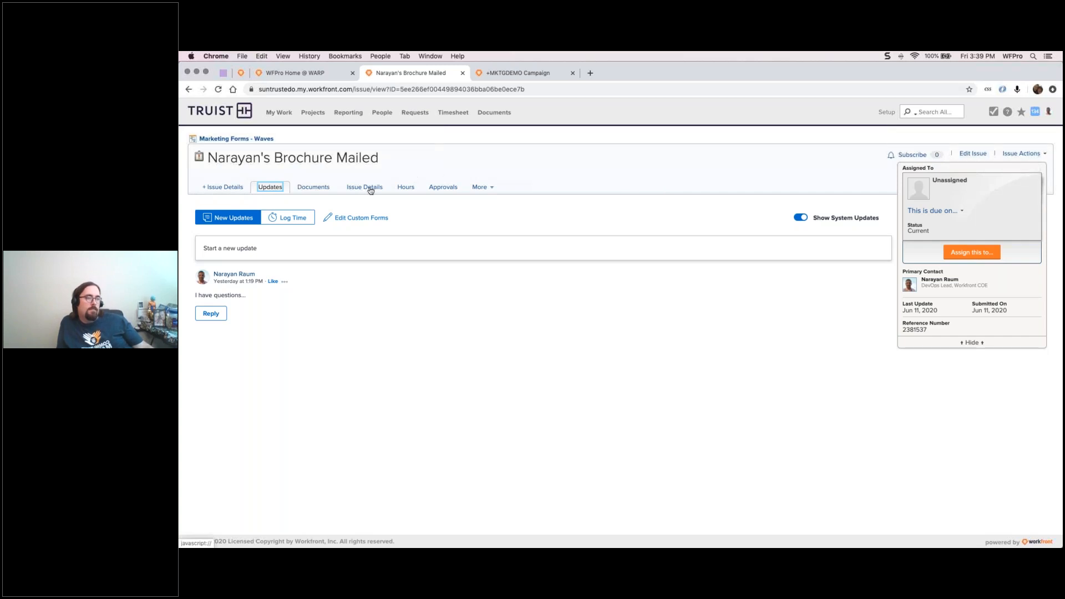
Close the browser tab holding the +MKTGDEMO Campaign template.
click(526, 137)
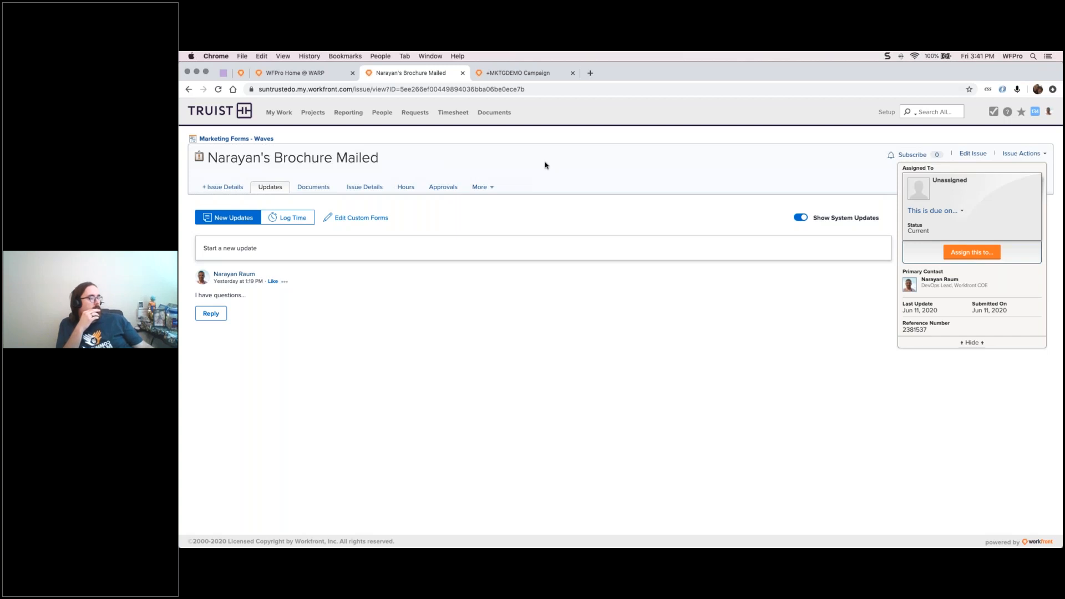
click(572, 74)
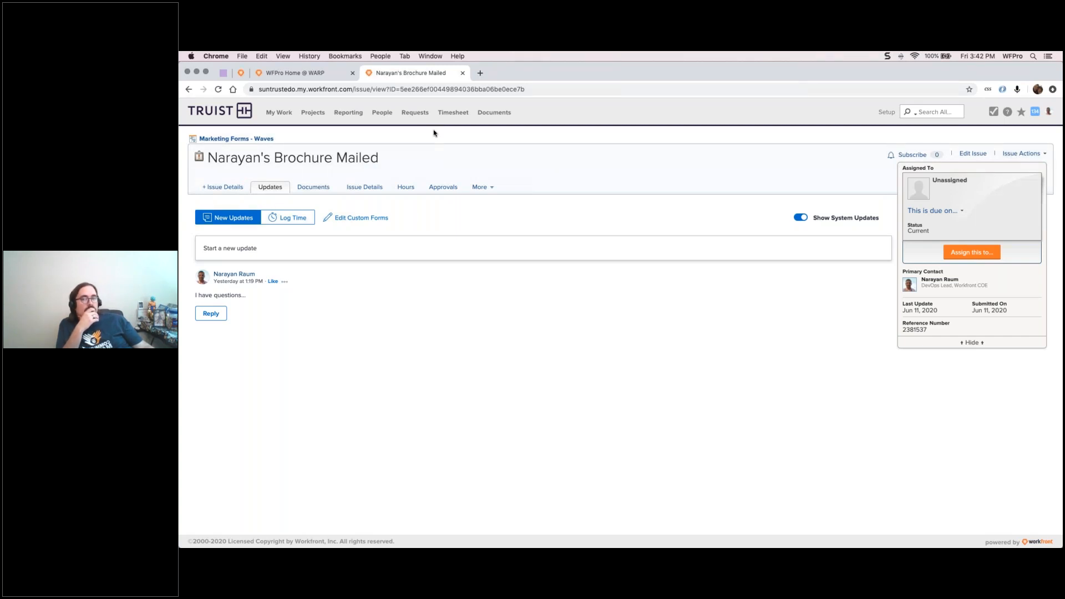
Add styles.css from the home folder in Finder to the Brochure Mailed issue's documents and return to the issue's updates.
key(super+Tab)
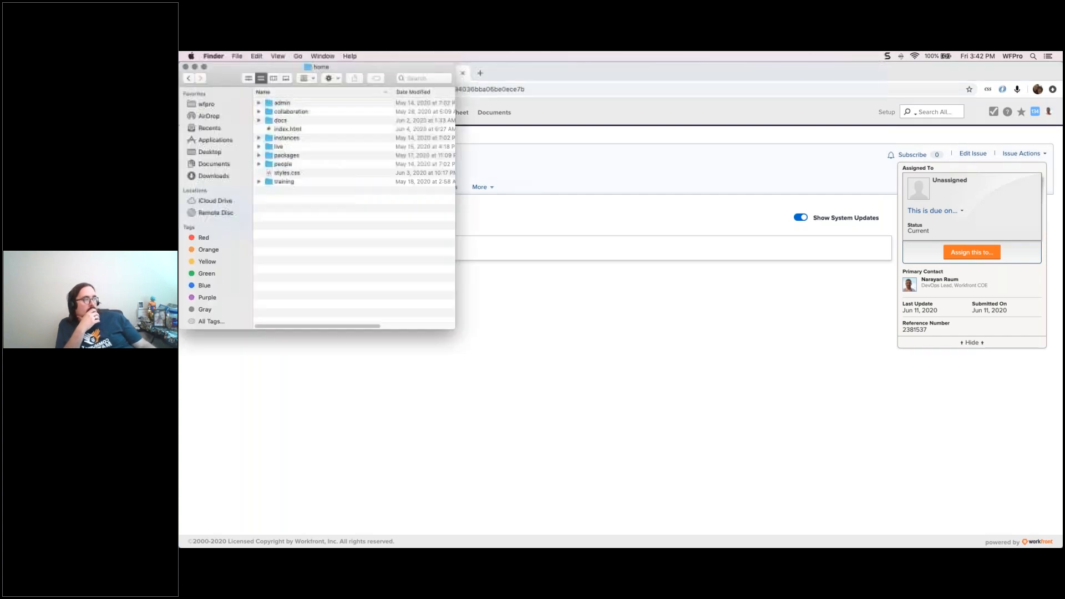
drag(348, 72, 181, 83)
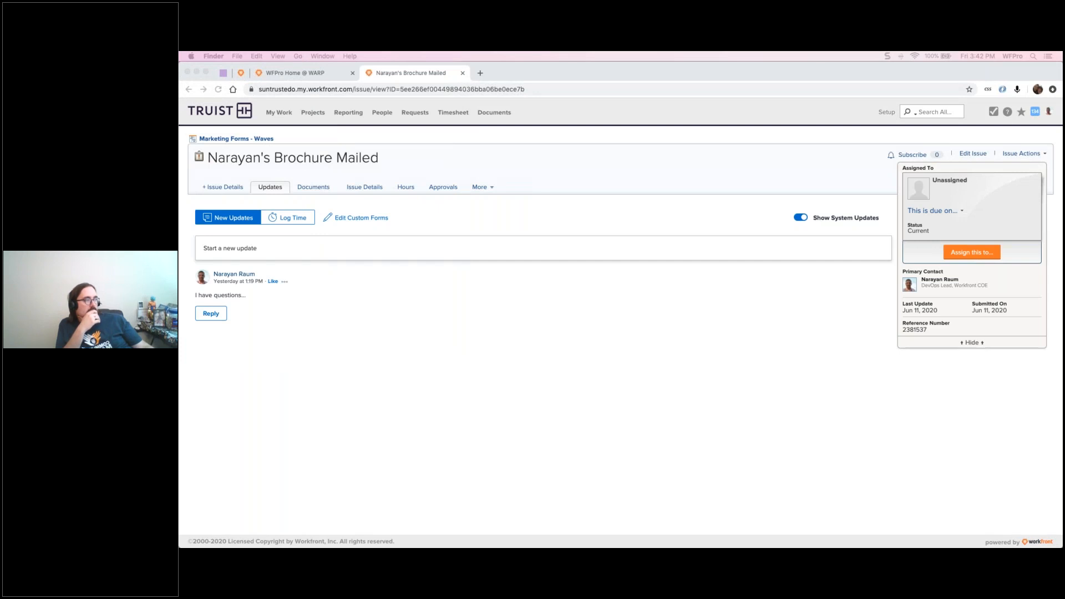
click(299, 190)
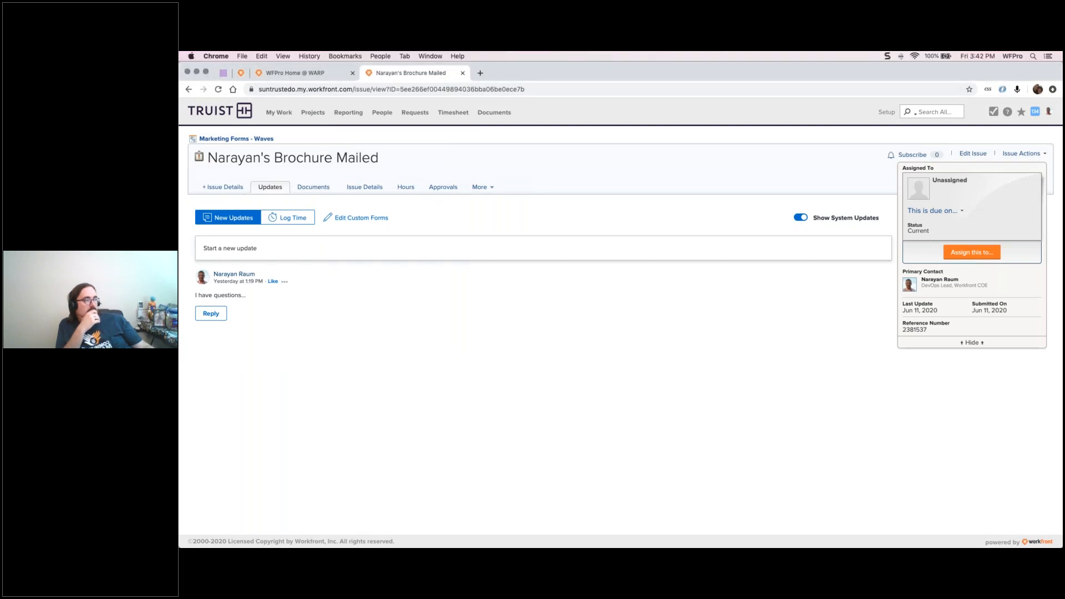
click(312, 187)
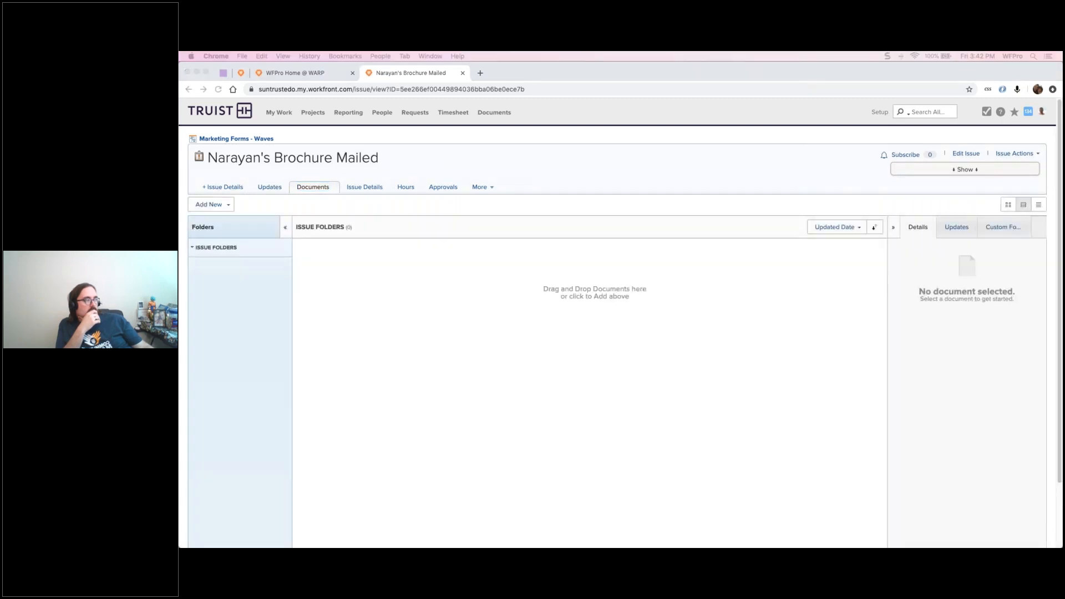
drag(499, 546, 477, 299)
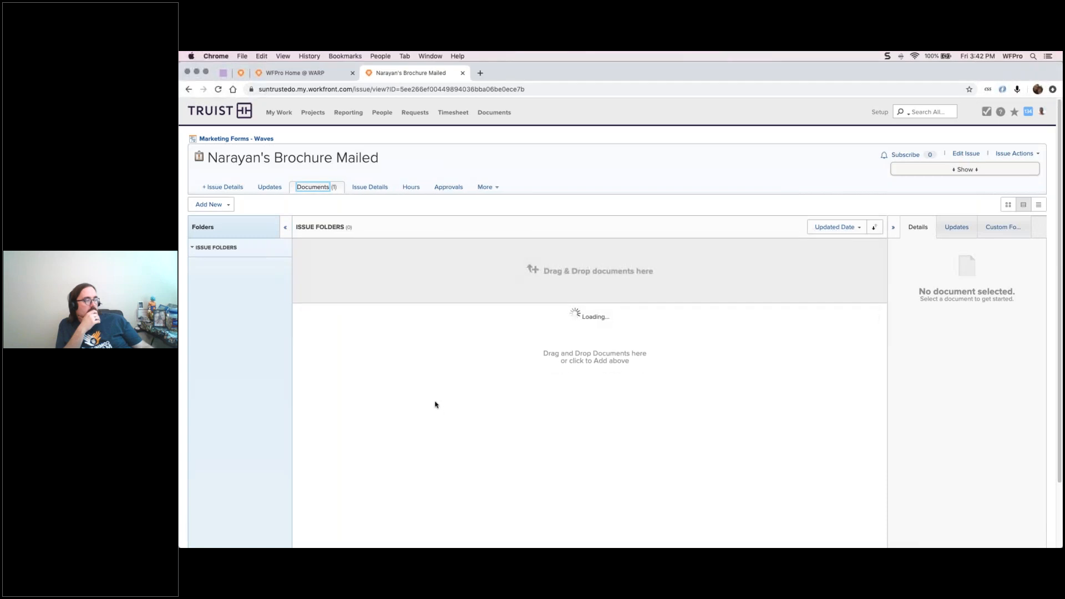
click(462, 152)
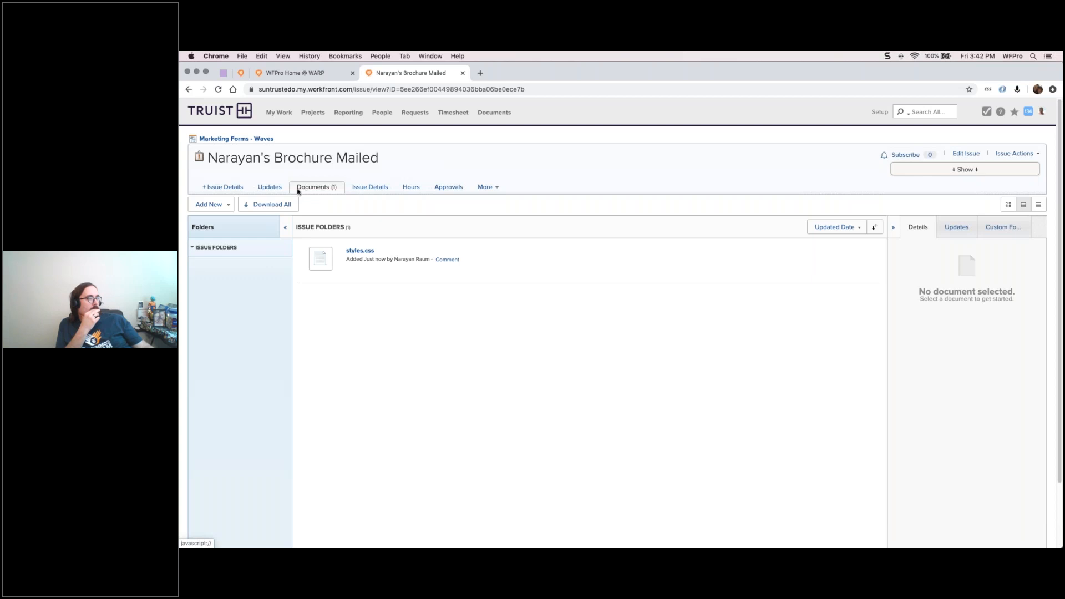
click(278, 191)
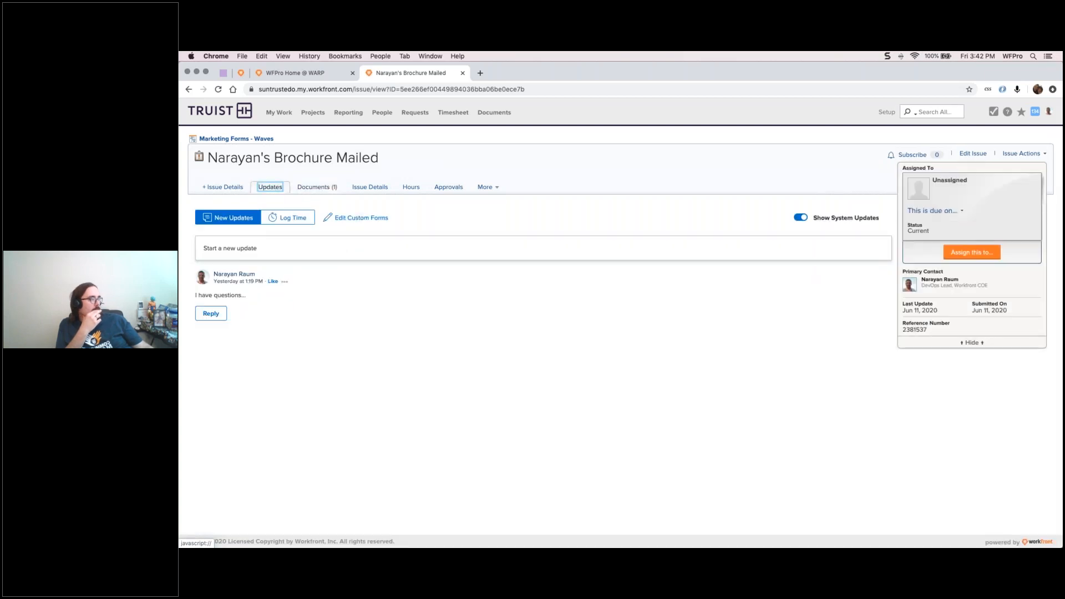
Convert the Brochure Mailed issue to a new project from the +MKTGDEMO Campaign template and try to save it.
click(229, 296)
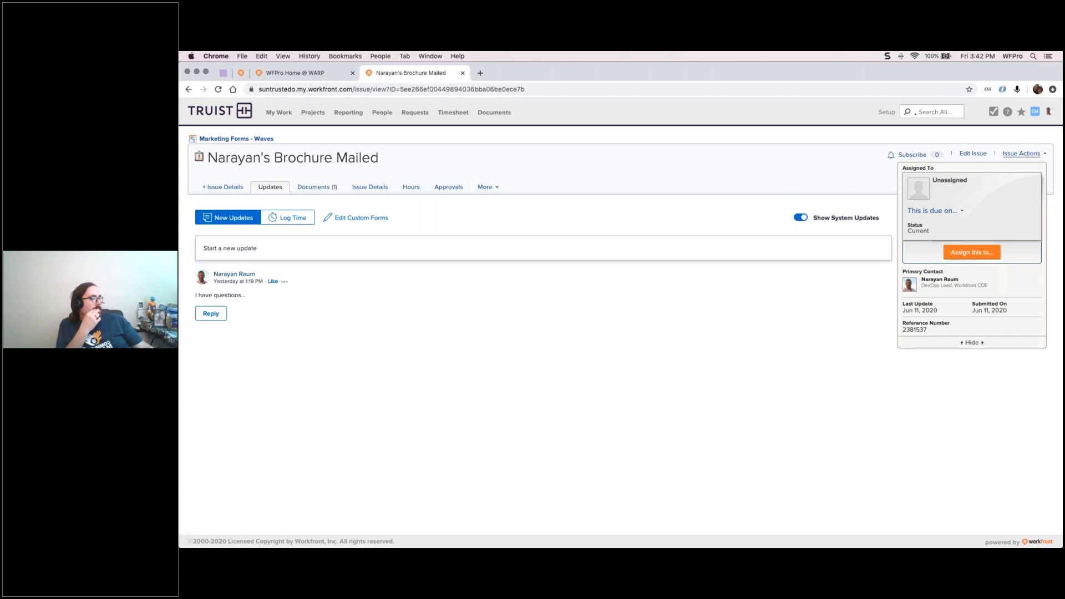
click(1021, 153)
mouse_move(1001, 240)
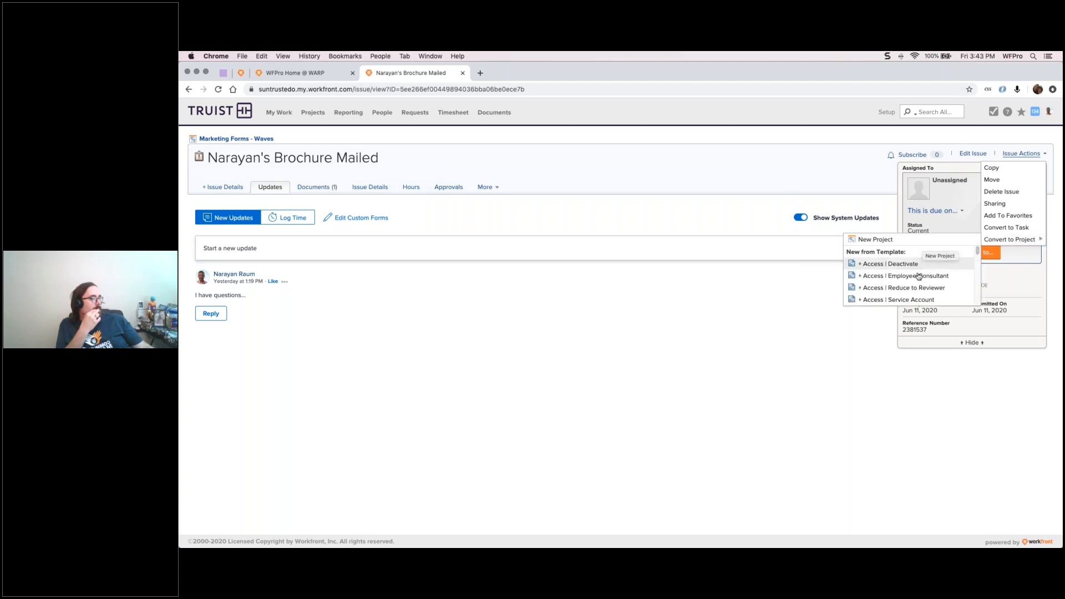
scroll(894, 270, down, 1)
scroll(895, 270, down, 6)
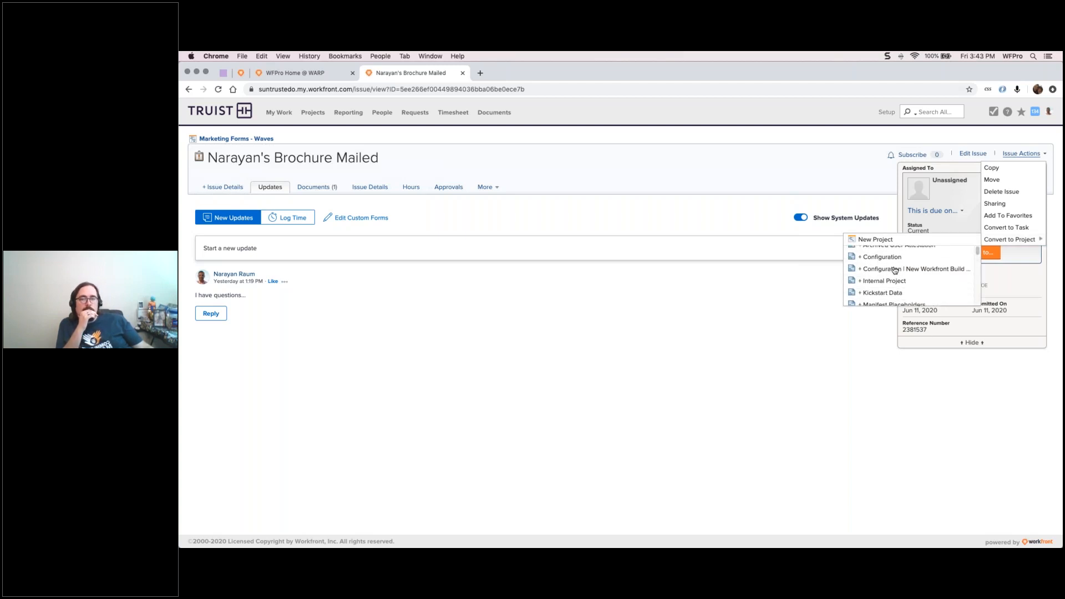
scroll(895, 270, down, 8)
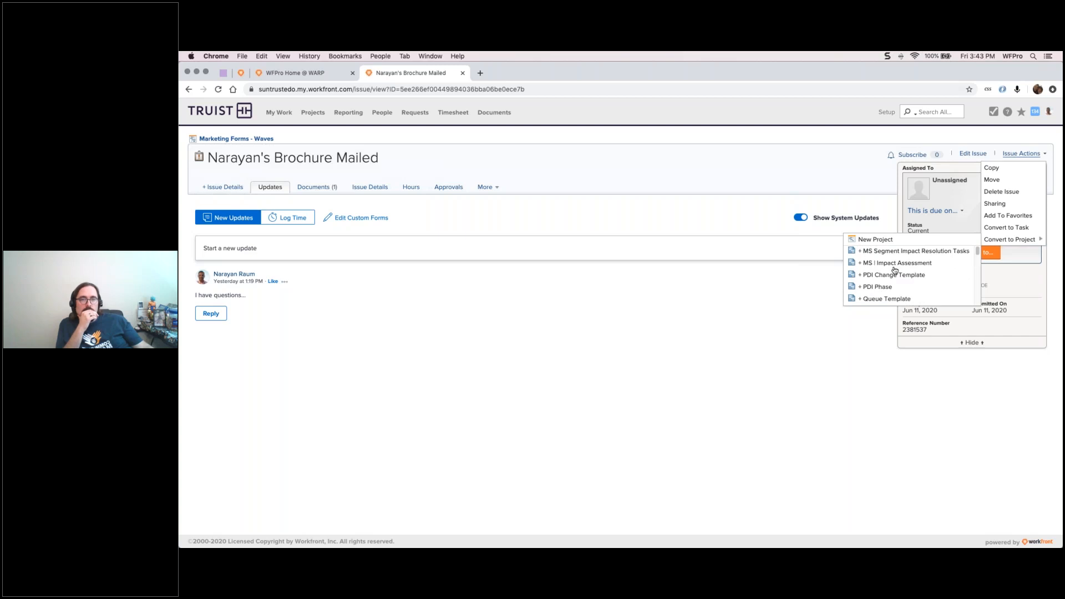
scroll(895, 270, down, 3)
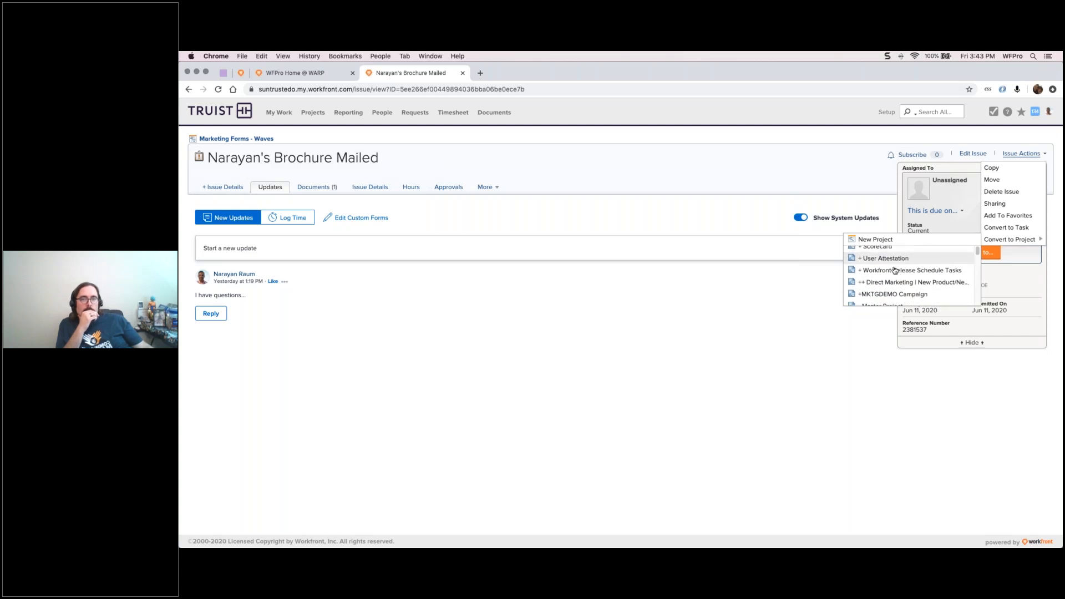
click(883, 292)
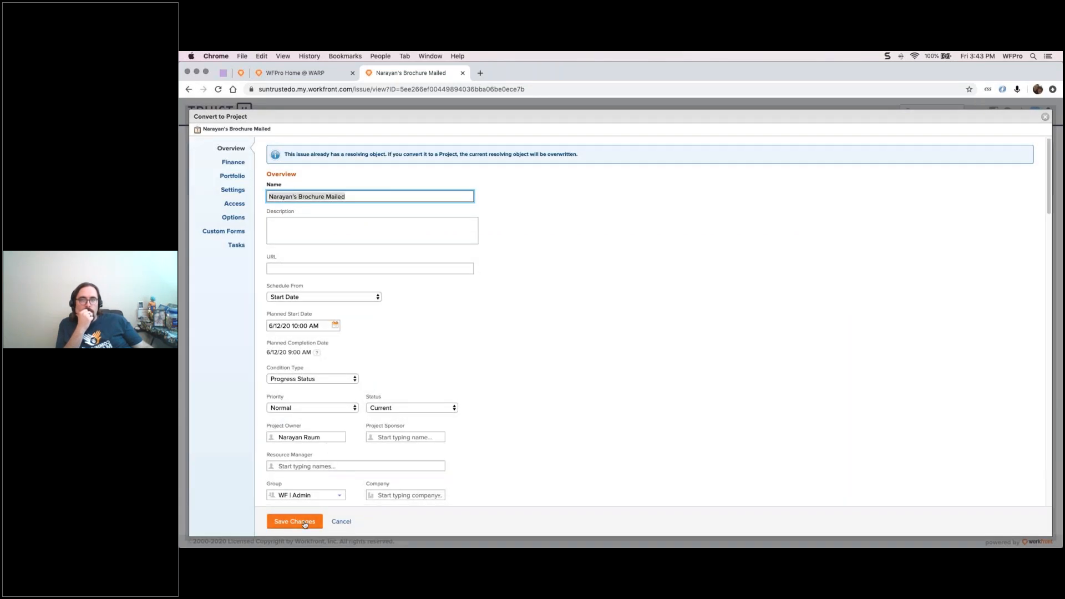
scroll(441, 371, down, 15)
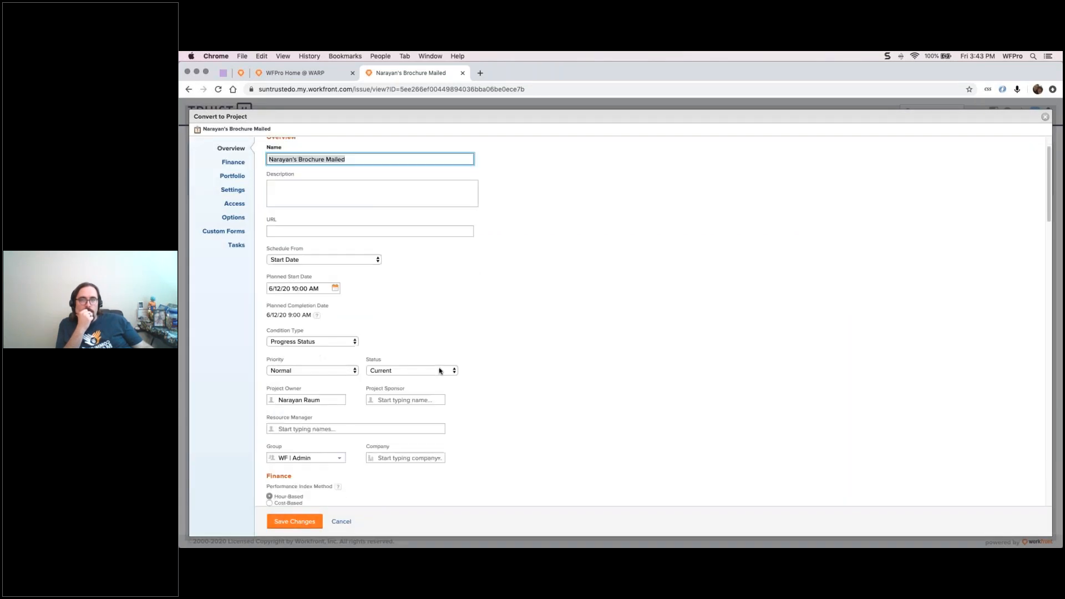
click(299, 521)
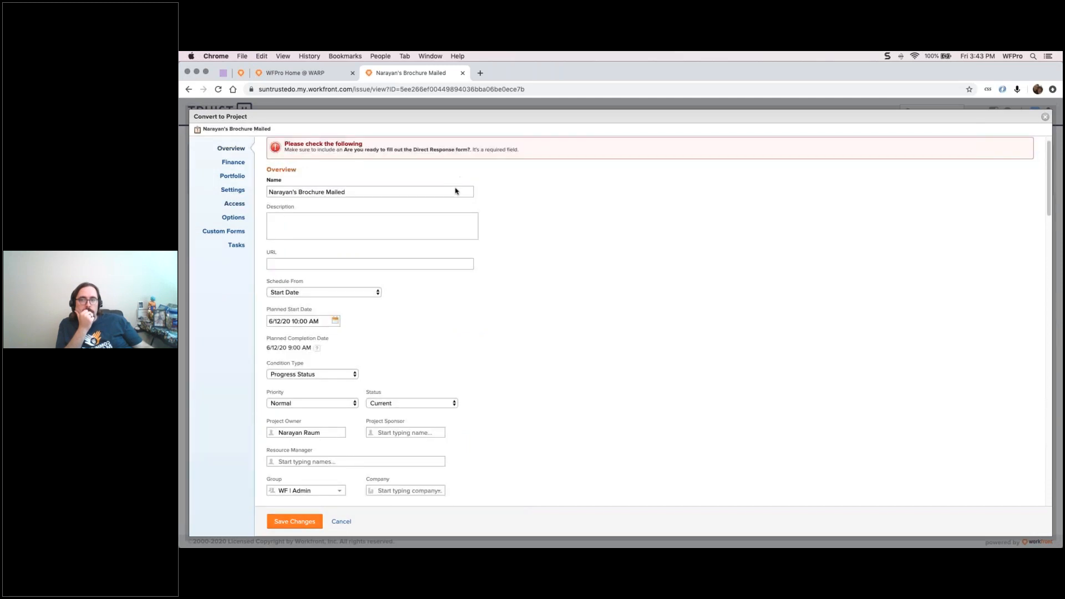
Answer No to "Are you ready to fill out the Direct Response form?" in the MKTGDEMO Digital Project form and save the conversion.
scroll(480, 164, down, 15)
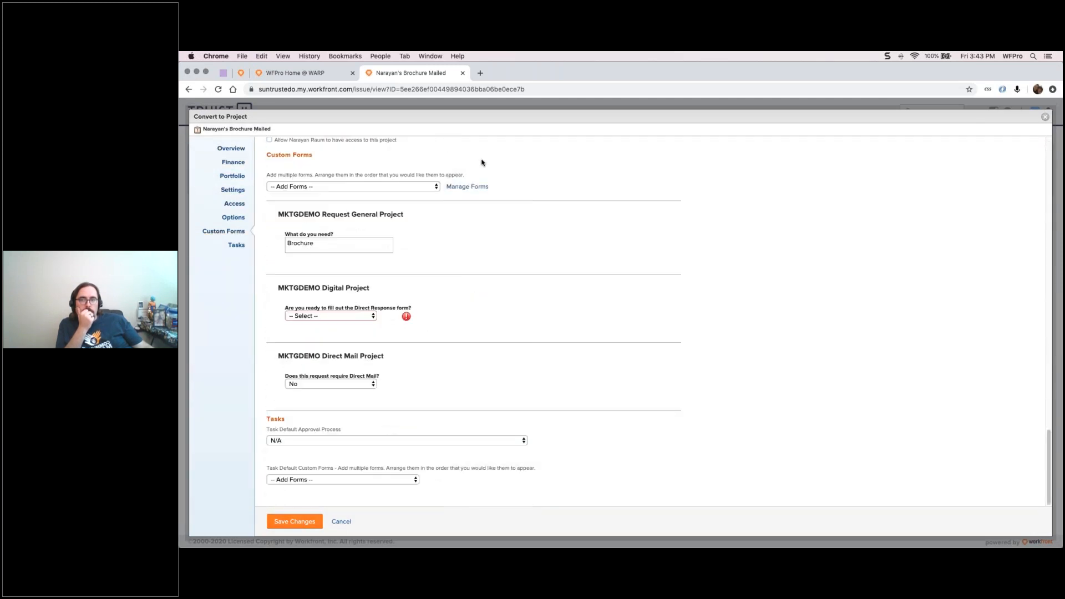
click(325, 317)
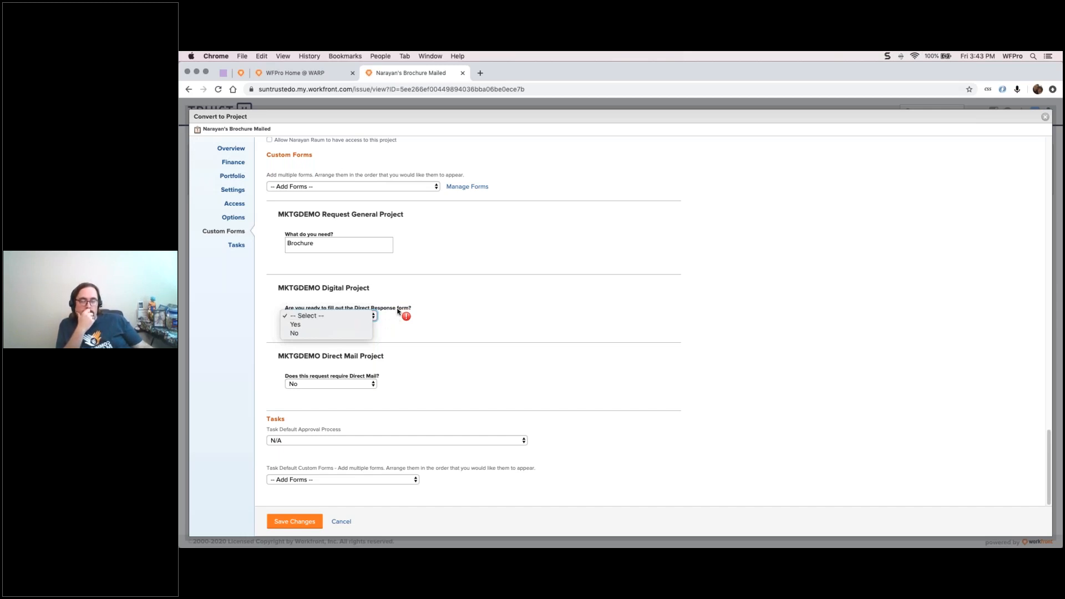
click(425, 312)
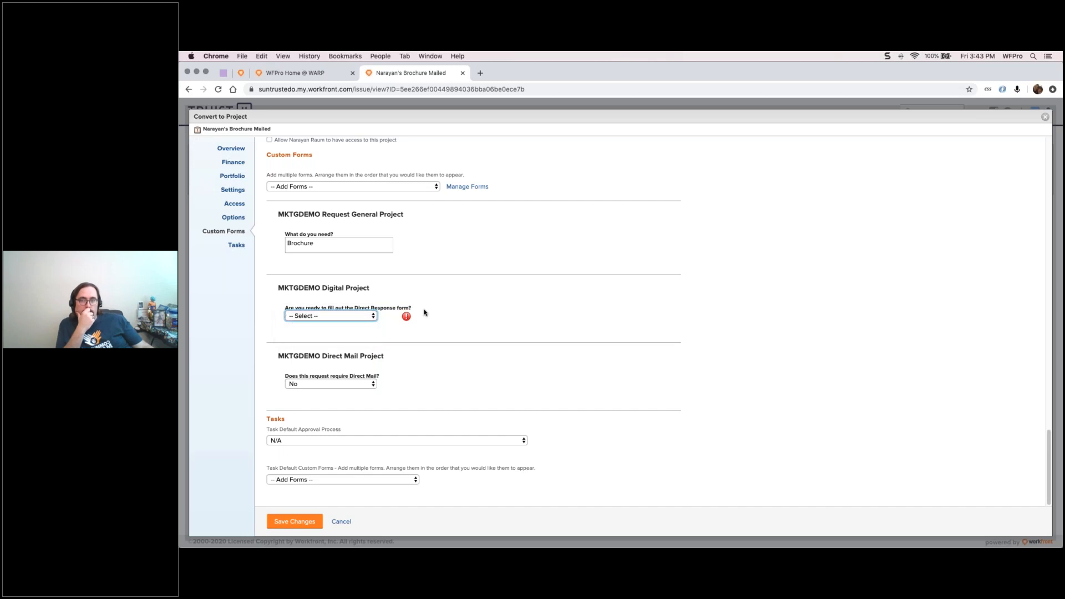
click(341, 315)
click(333, 337)
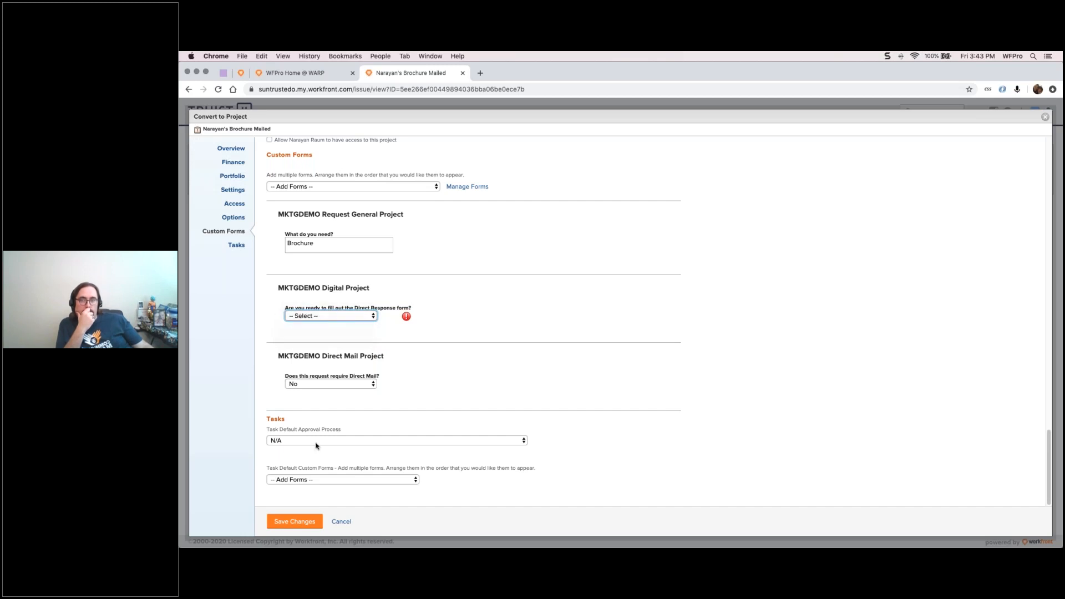
click(289, 518)
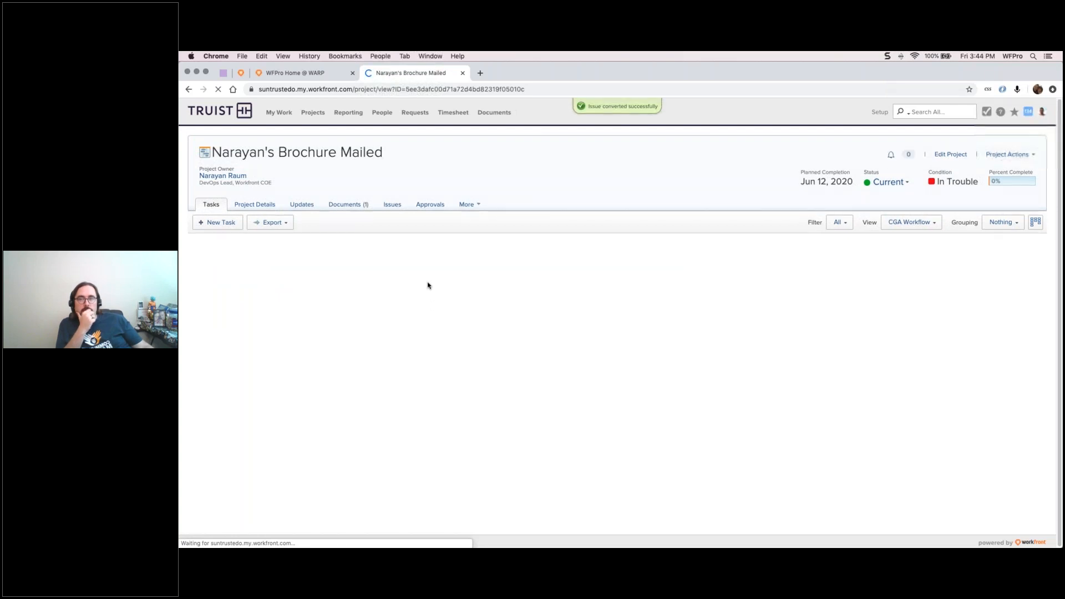
Check the converted Brochure Mailed project's updates for the issue's comment and document entries.
click(303, 206)
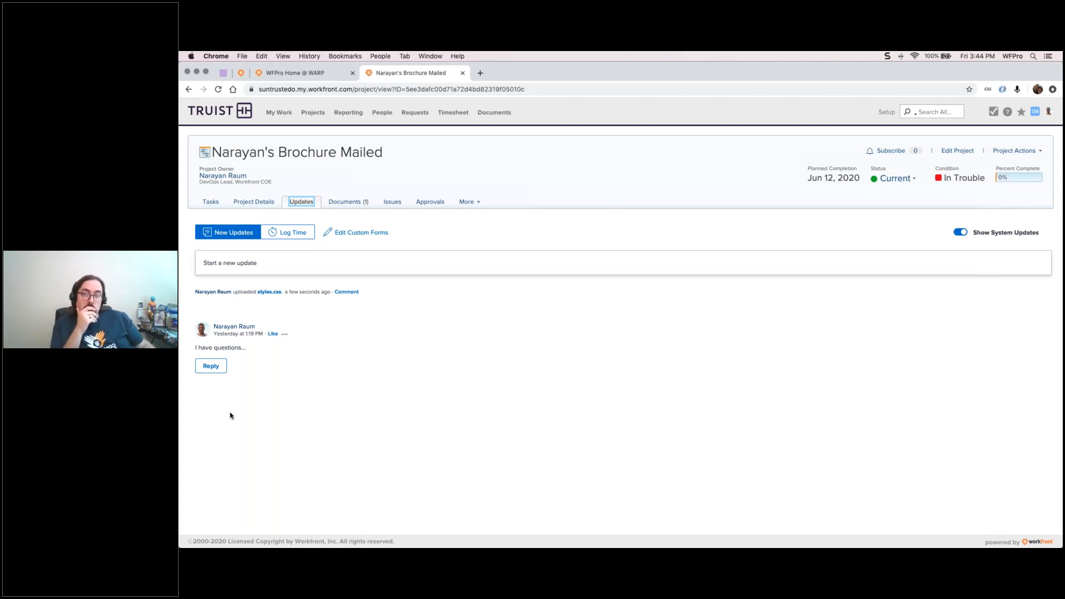
click(222, 347)
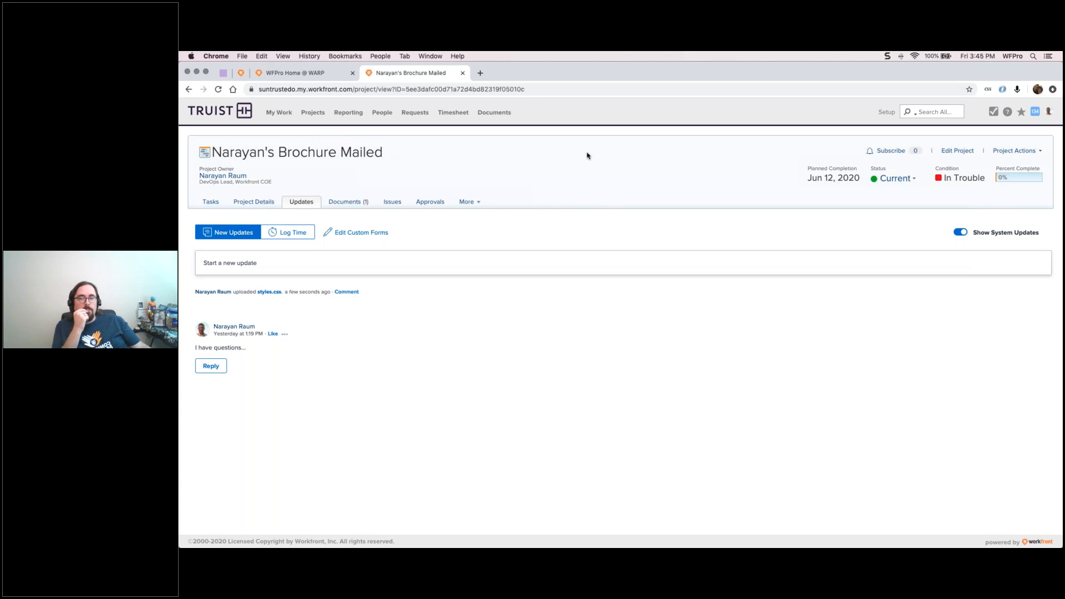
Open the WFPro Notes dashboard from the communications area of WFPro Home @ Truist Financial.
click(993, 112)
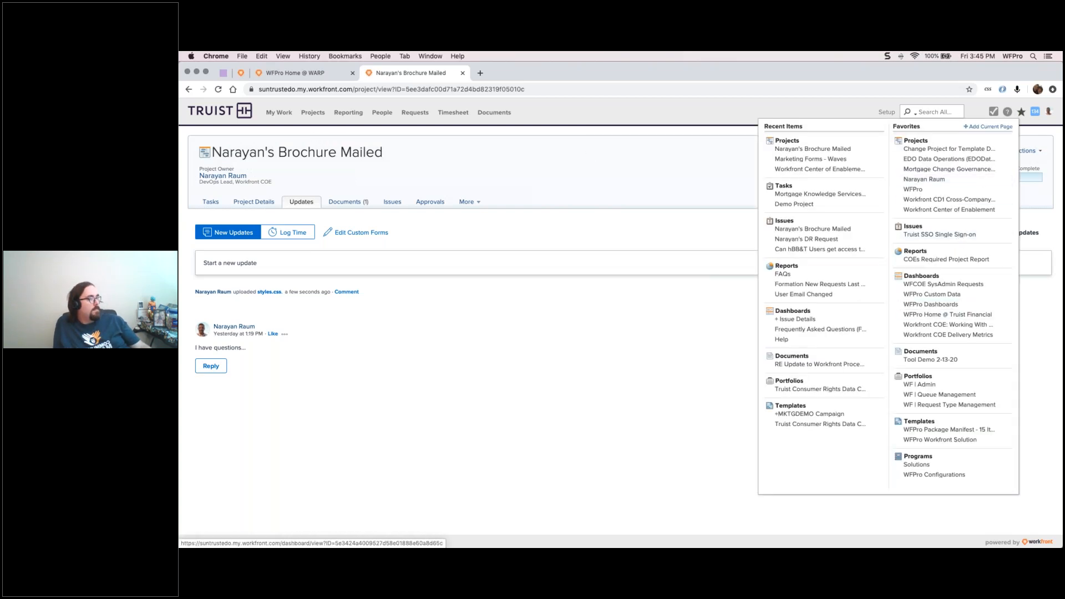
click(921, 314)
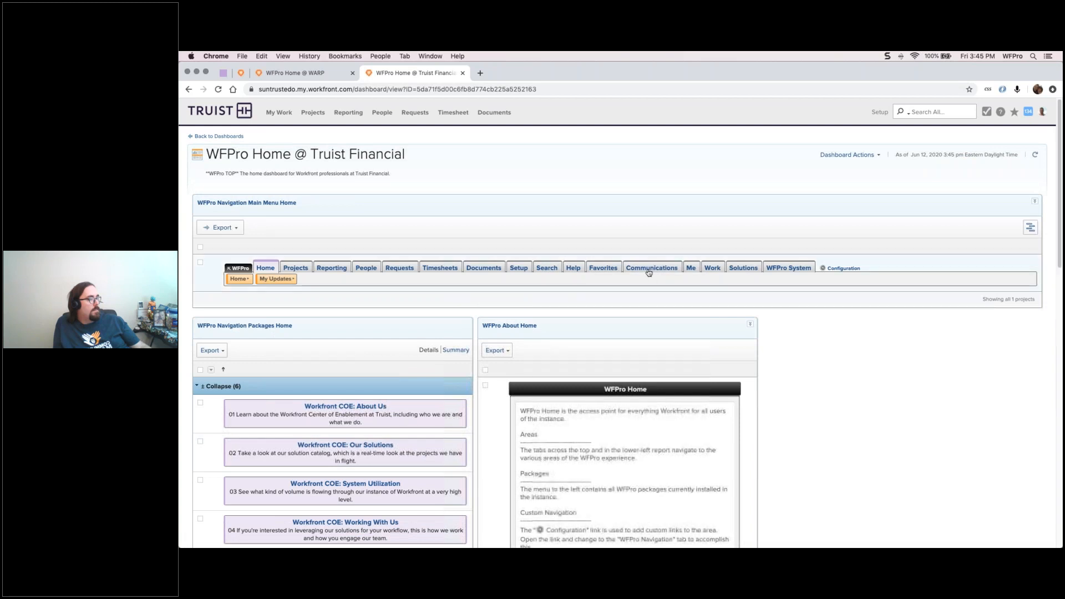
click(649, 270)
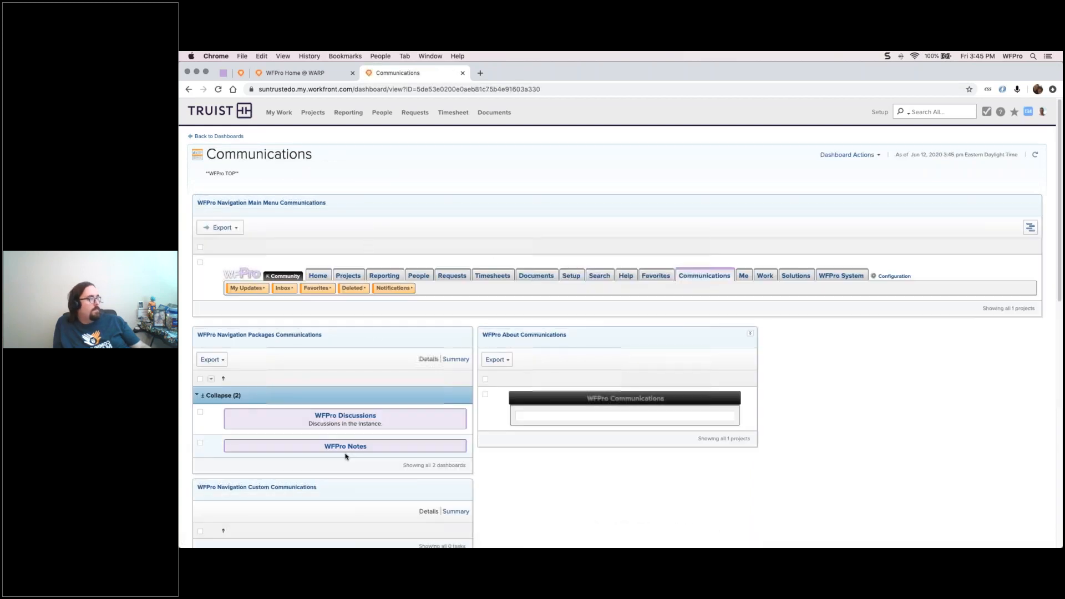
click(349, 448)
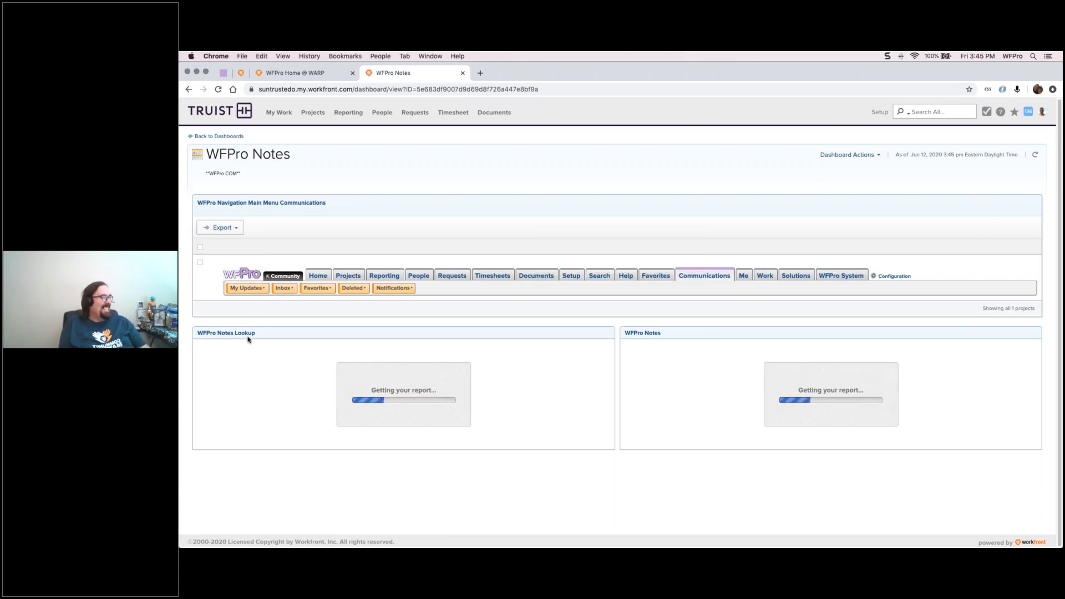
Run the WFPro Notes Lookup for Owned/Entered Projects/Tasks/Issues/Docs + User with entry date Today, and review the returned notes.
scroll(272, 374, down, 1)
click(259, 364)
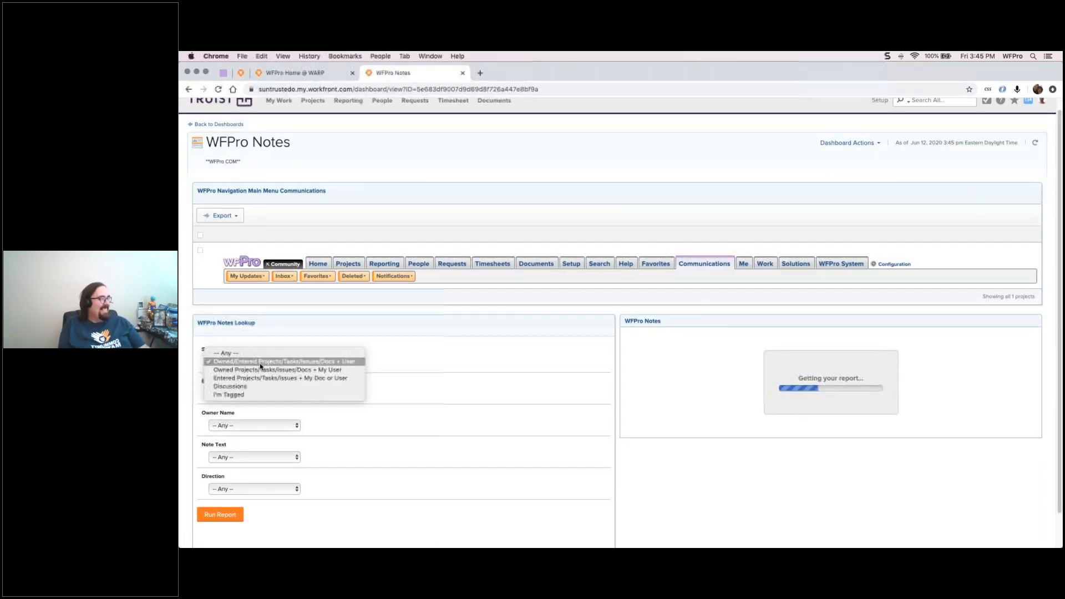
click(294, 361)
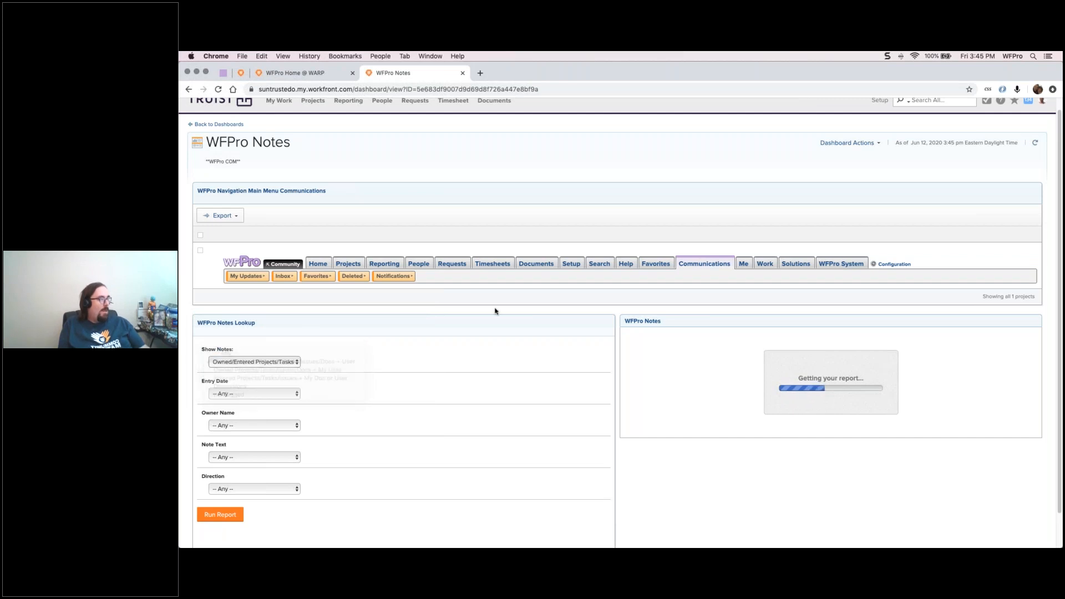
scroll(261, 361, down, 1)
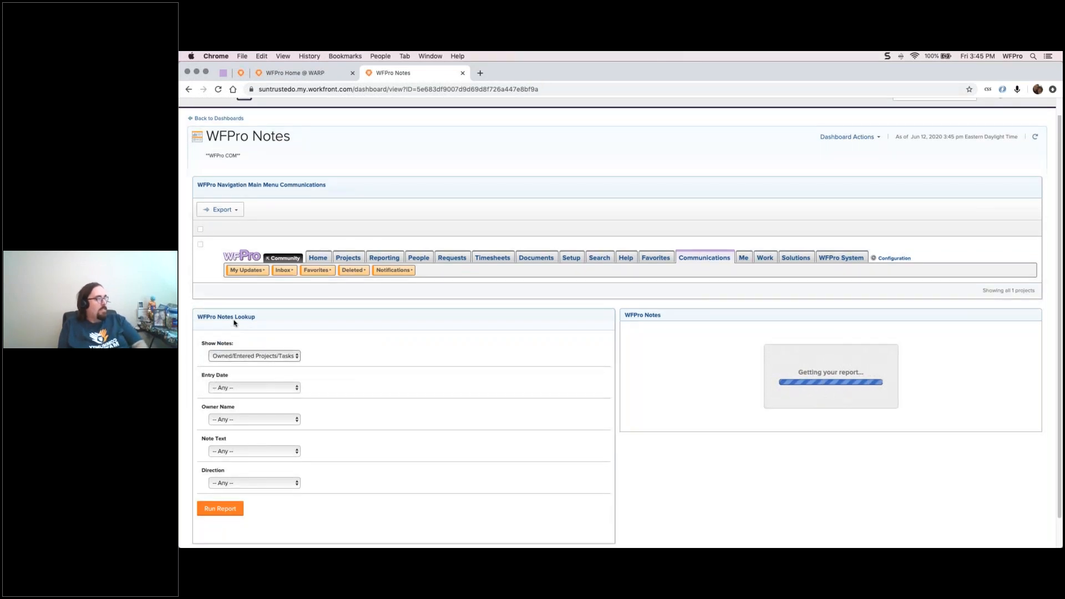
scroll(257, 350, down, 2)
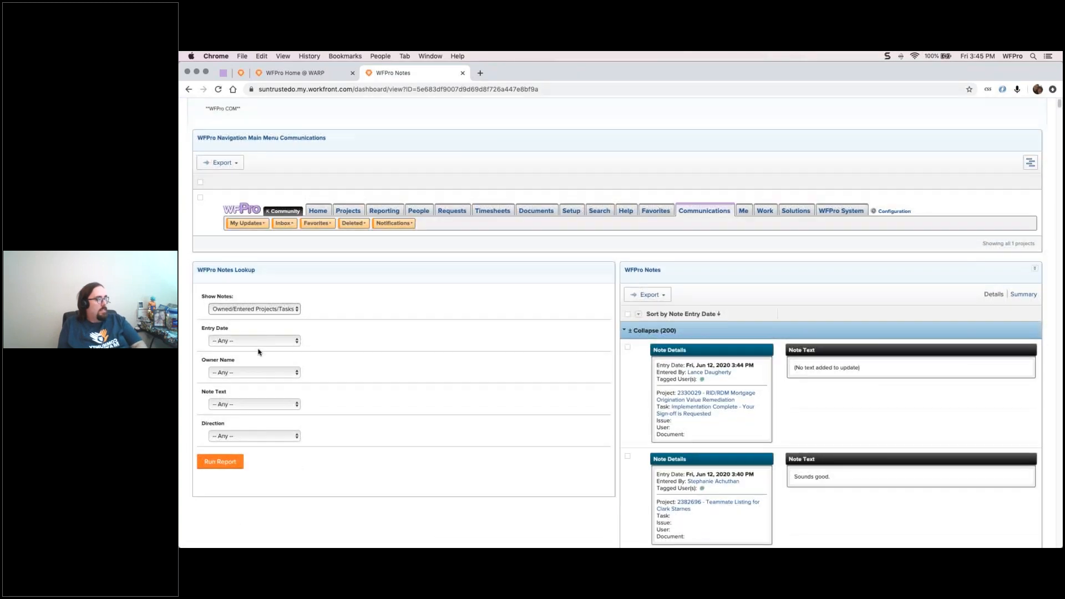
scroll(258, 351, up, 1)
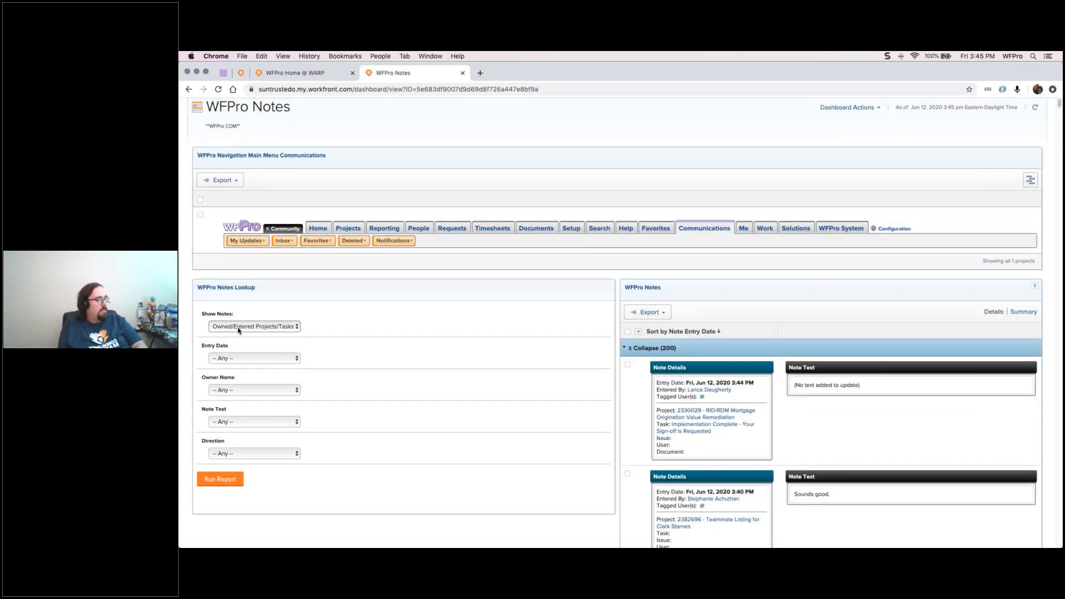
click(233, 358)
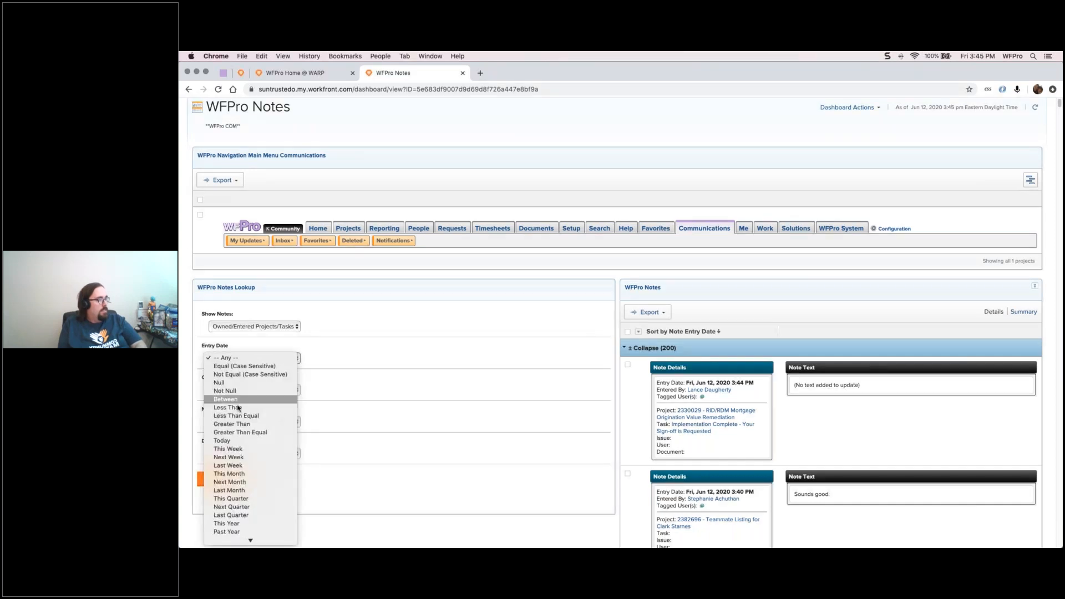
click(235, 438)
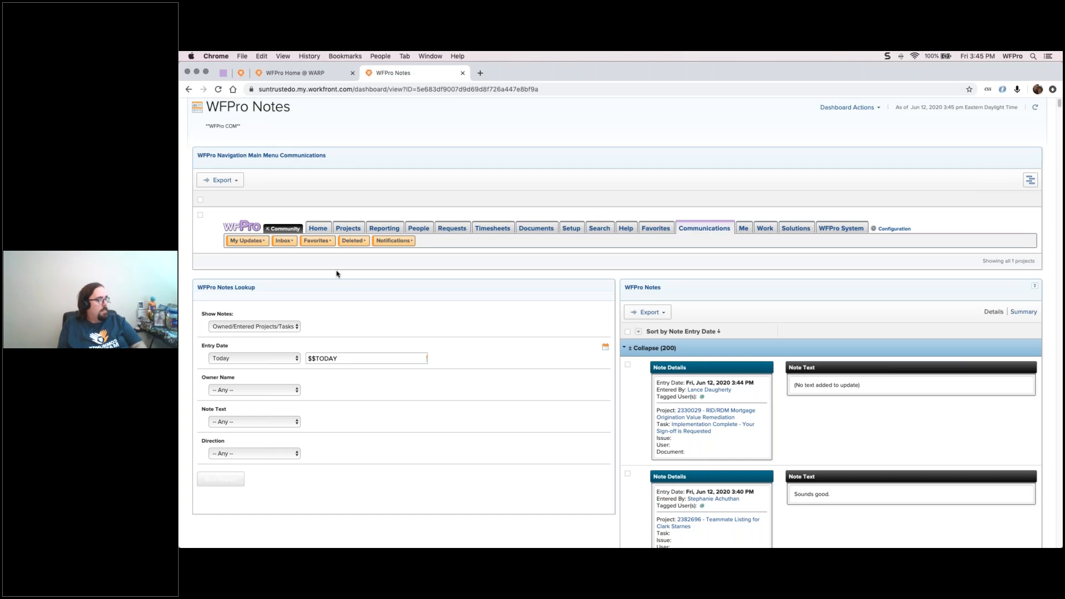
scroll(336, 273, up, 1)
scroll(336, 273, up, 1)
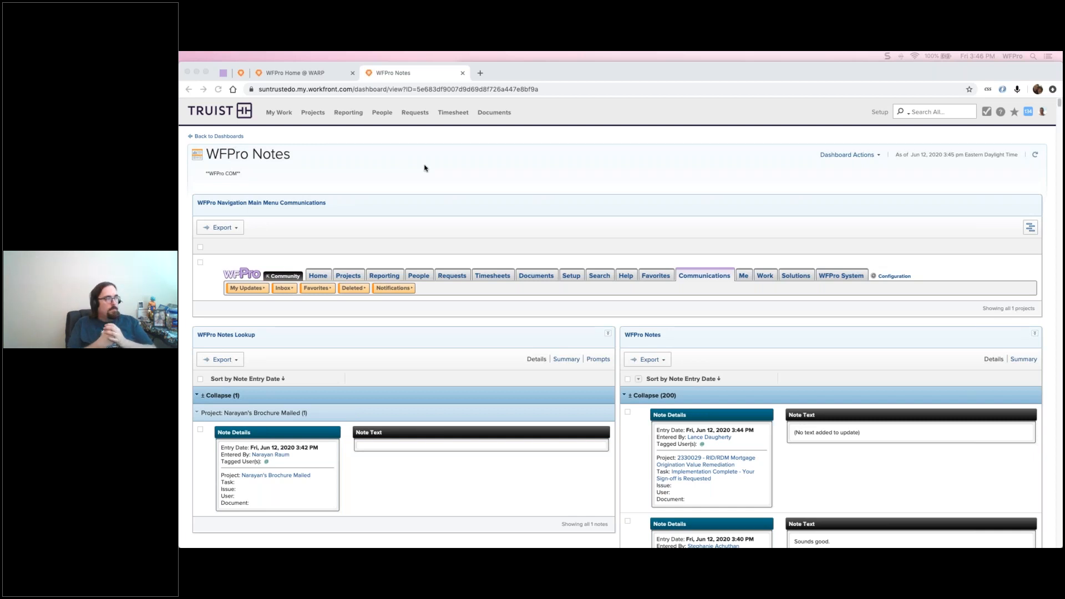
scroll(428, 167, down, 3)
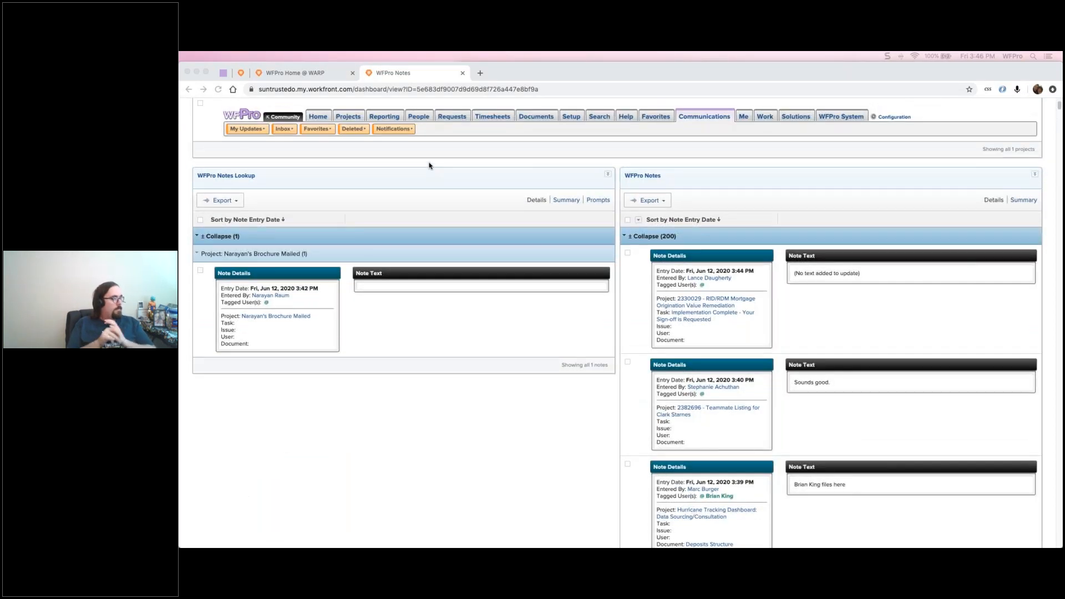
scroll(429, 165, up, 2)
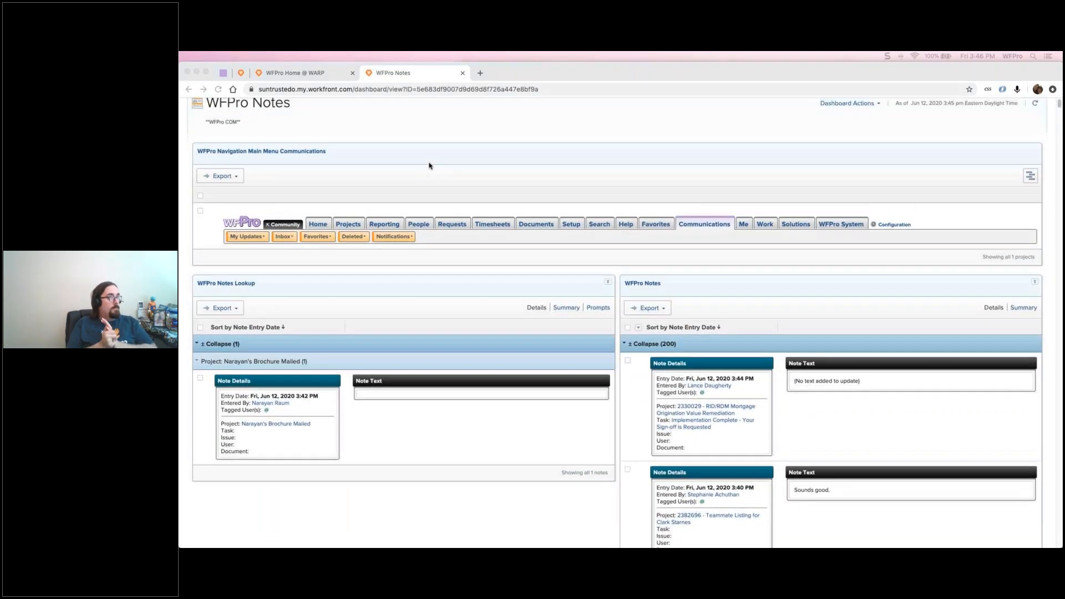
scroll(429, 165, up, 1)
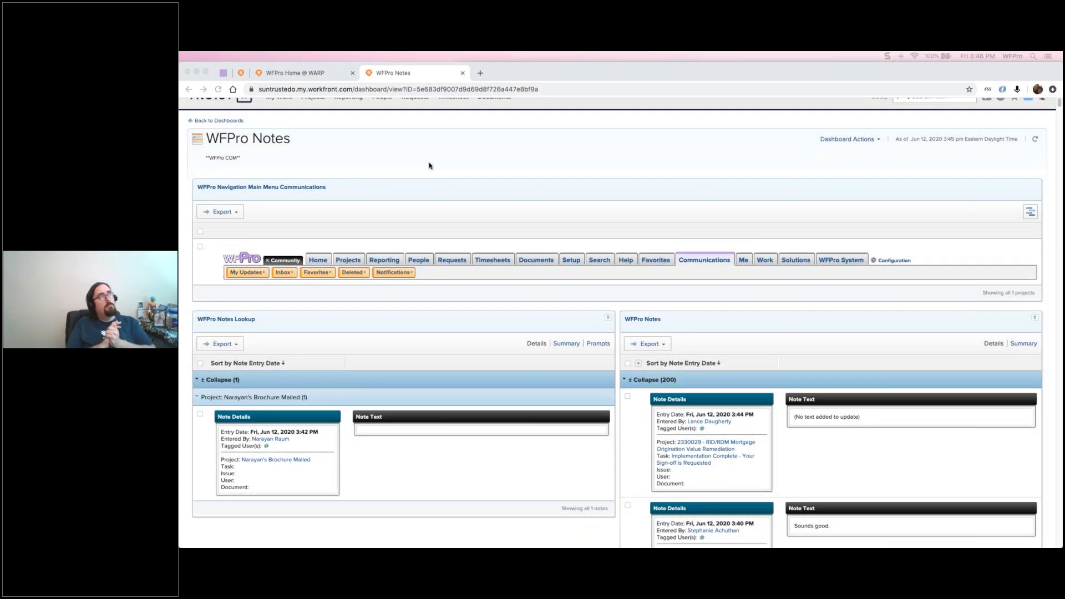
scroll(429, 166, up, 1)
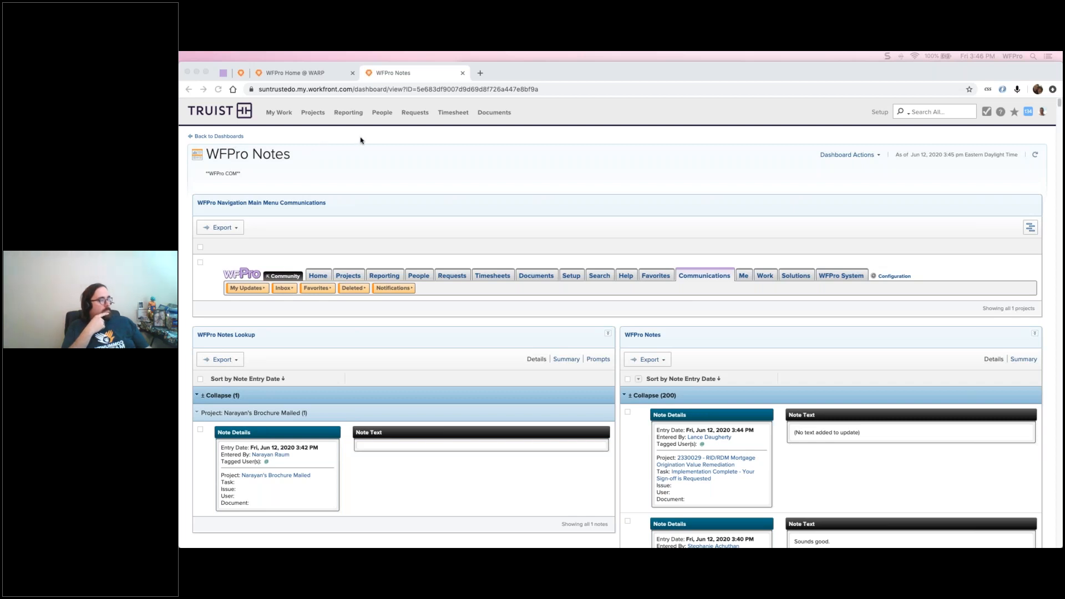
Reopen the converted Brochure Mailed project from recent items and check the answers carried into its custom forms.
click(995, 116)
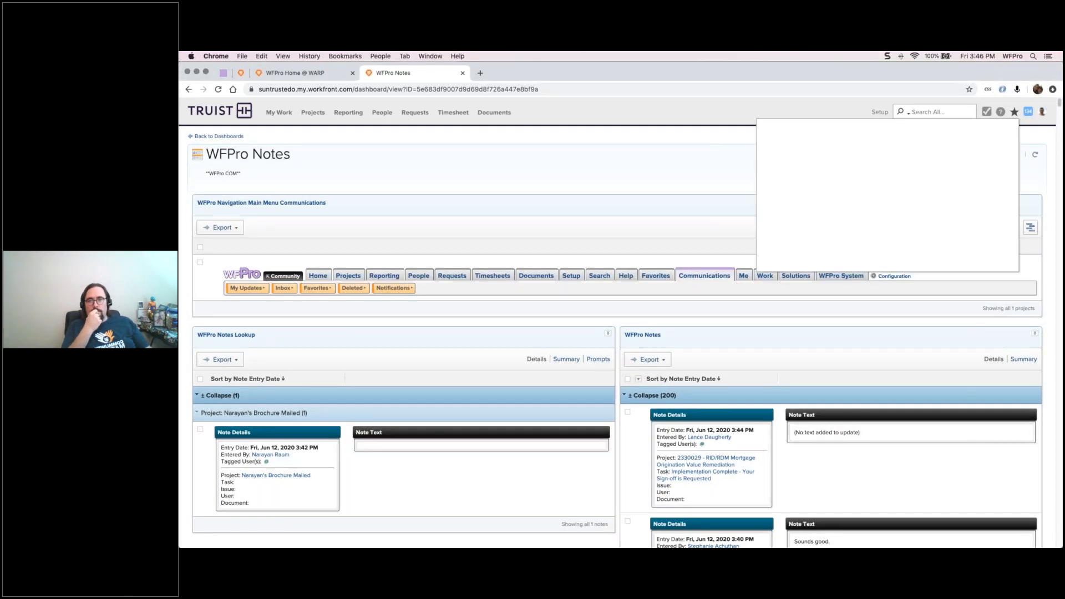
click(1014, 113)
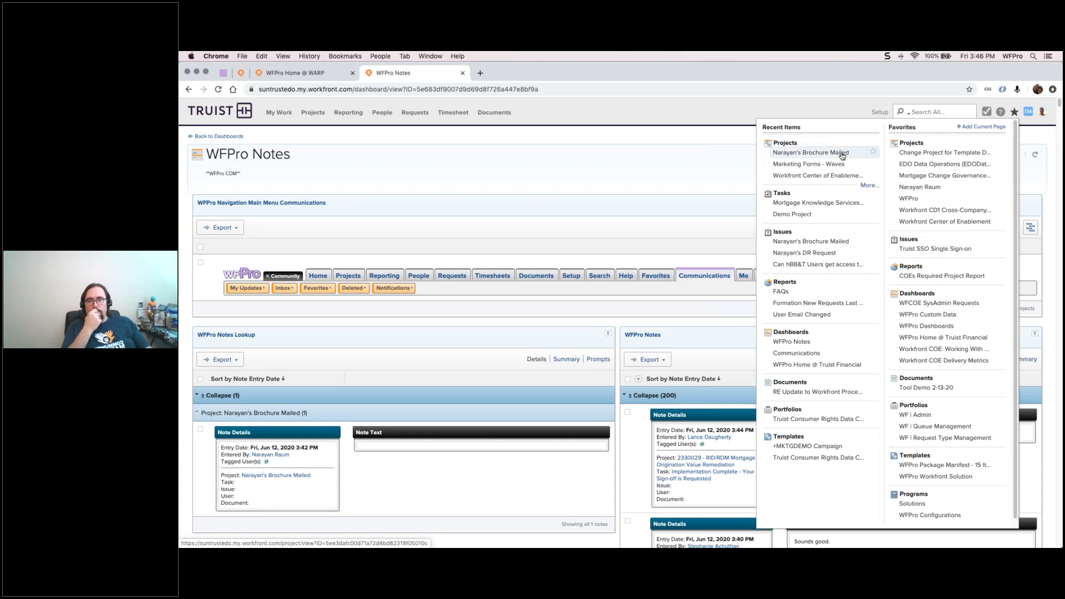
click(810, 153)
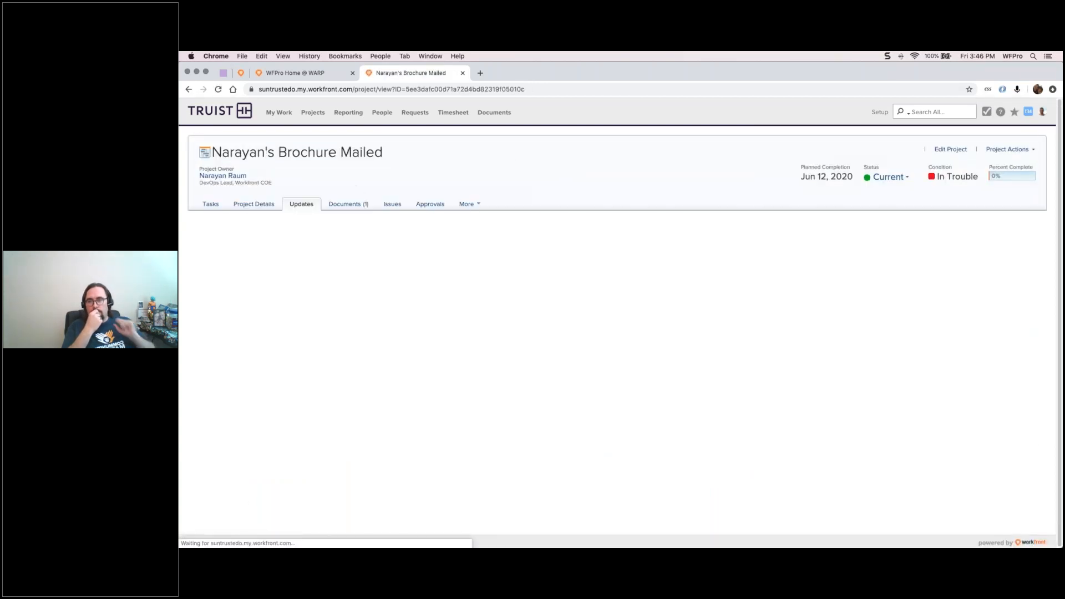
click(248, 205)
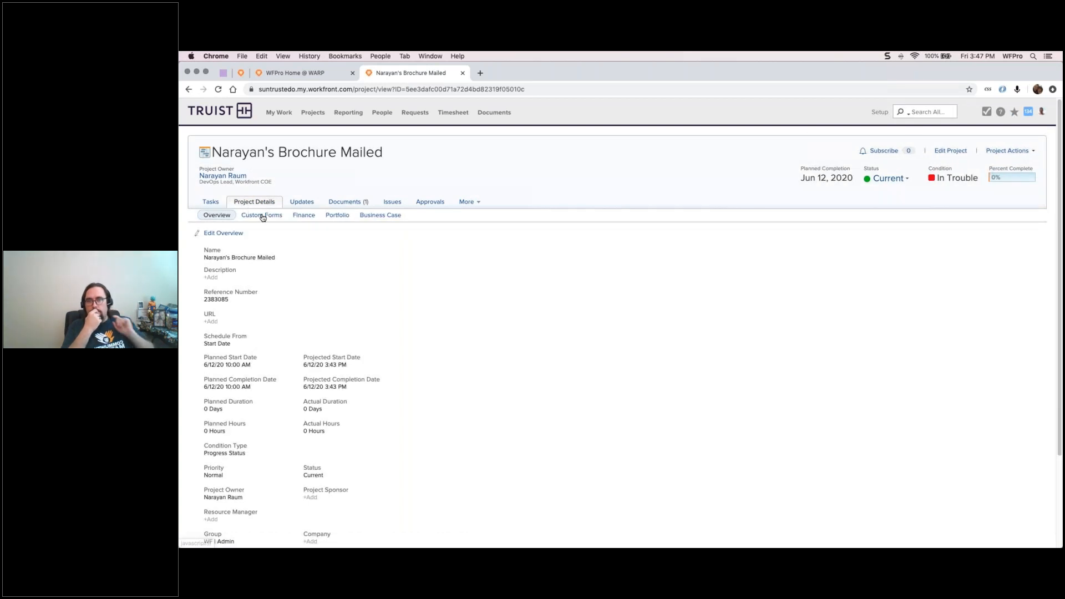
click(261, 215)
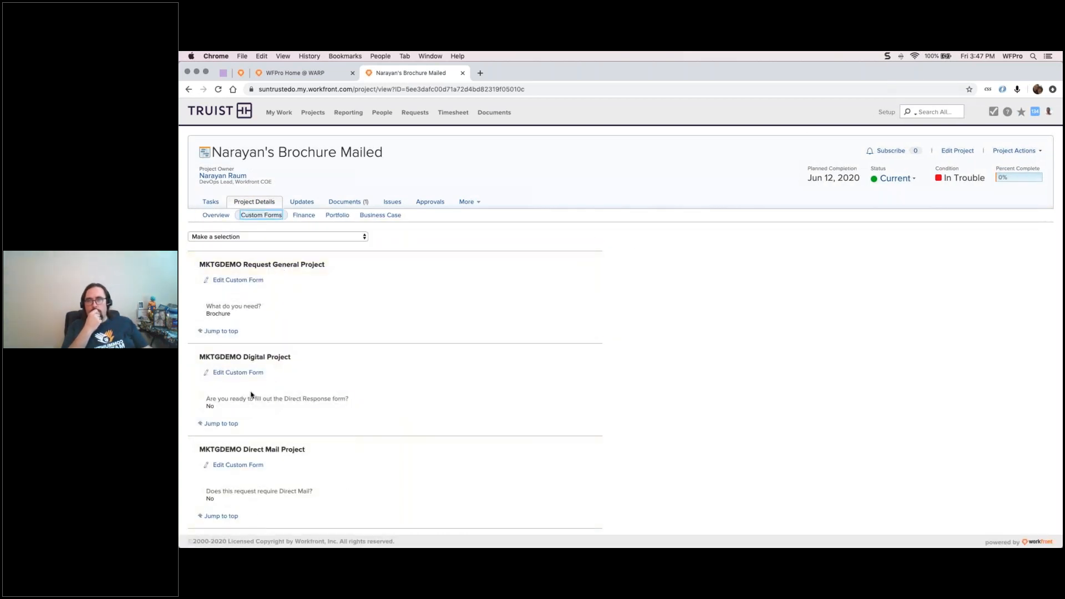
triple_click(230, 400)
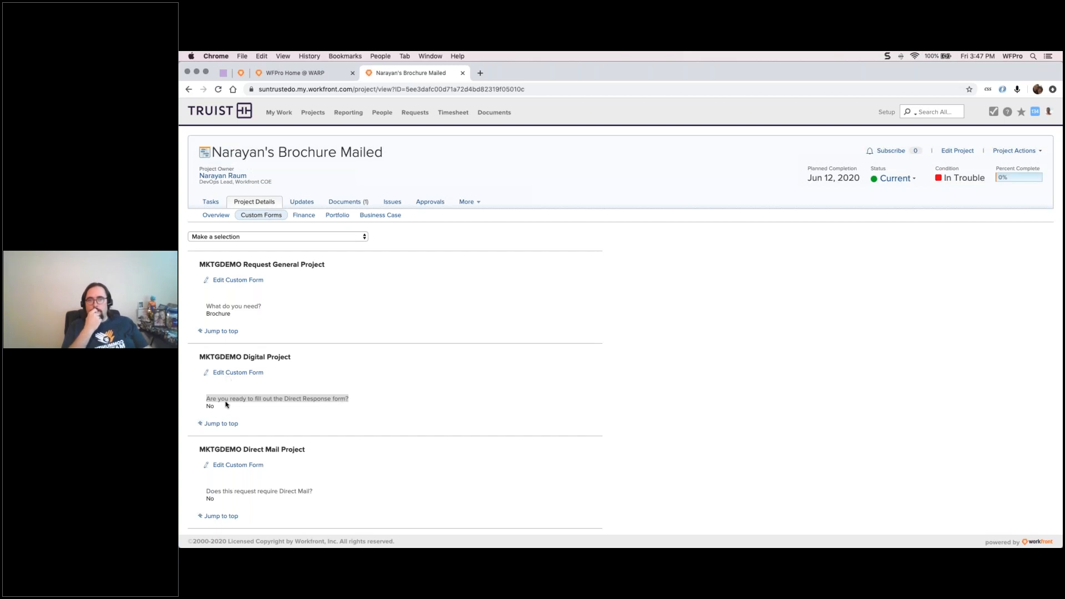
click(279, 356)
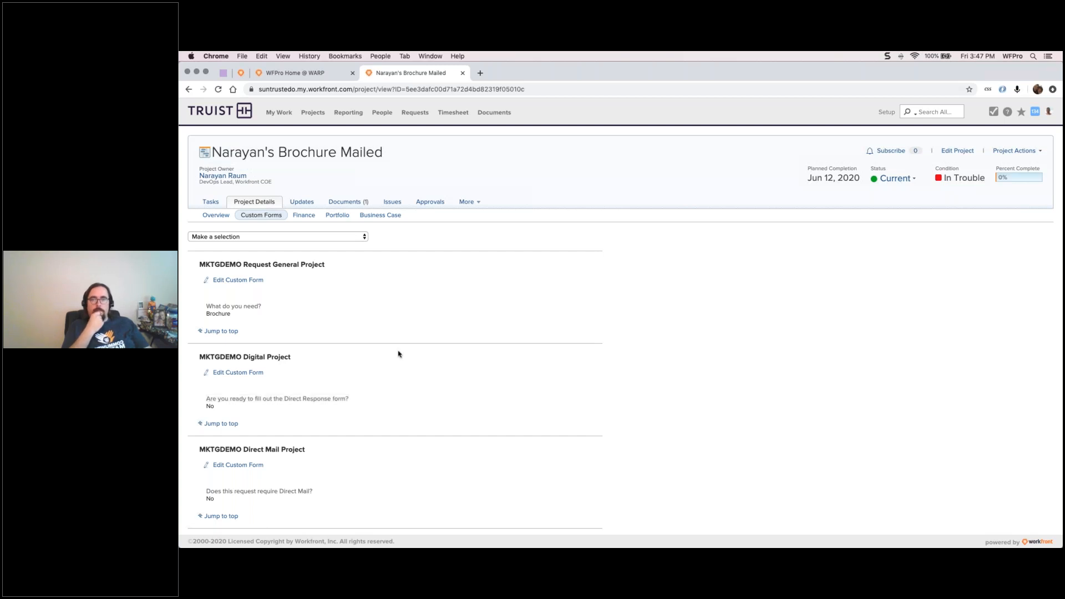
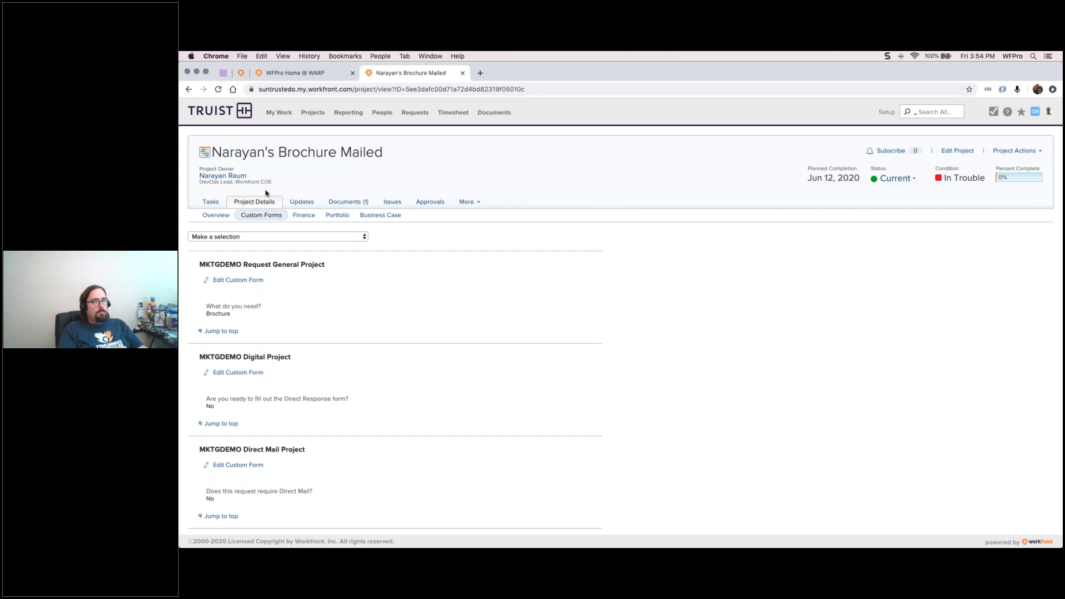
Open the issue that the Brochure Mailed project resolves, and go to its parent project, Marketing Forms - Waves.
click(222, 215)
scroll(224, 213, down, 3)
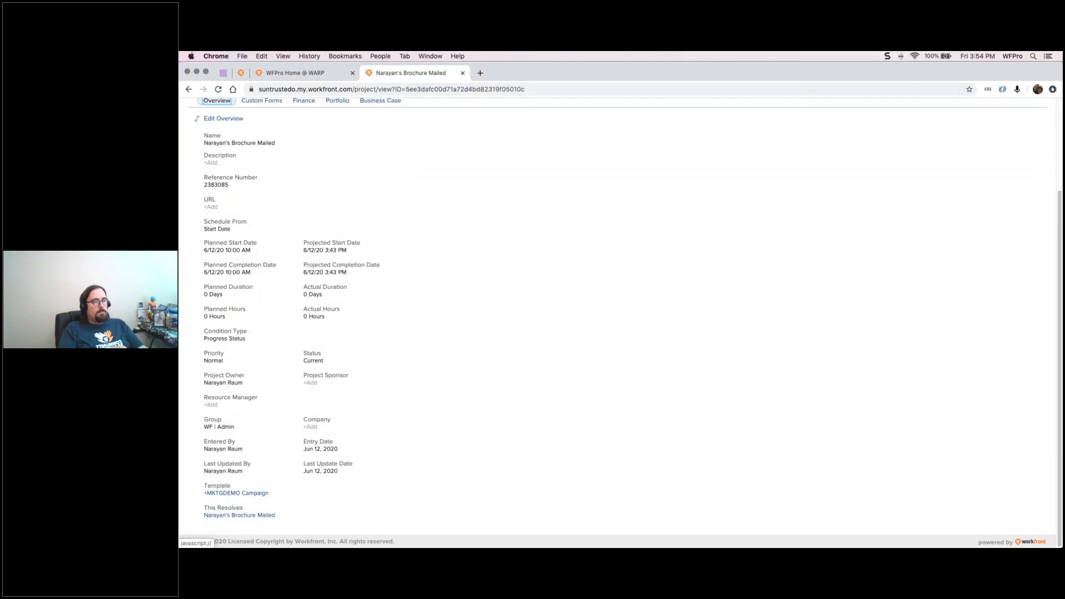
click(240, 516)
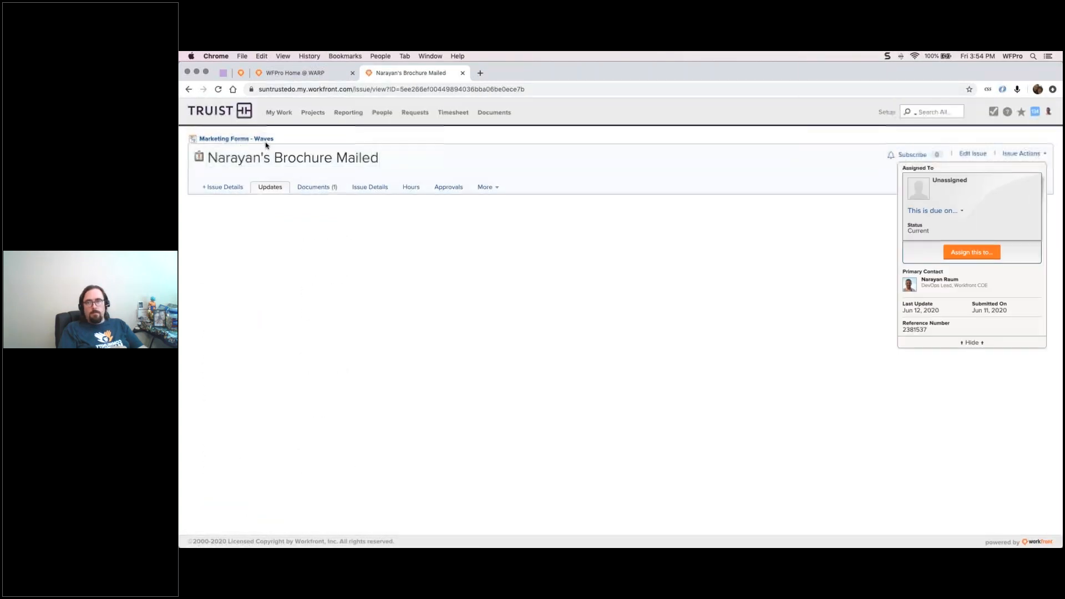
click(265, 140)
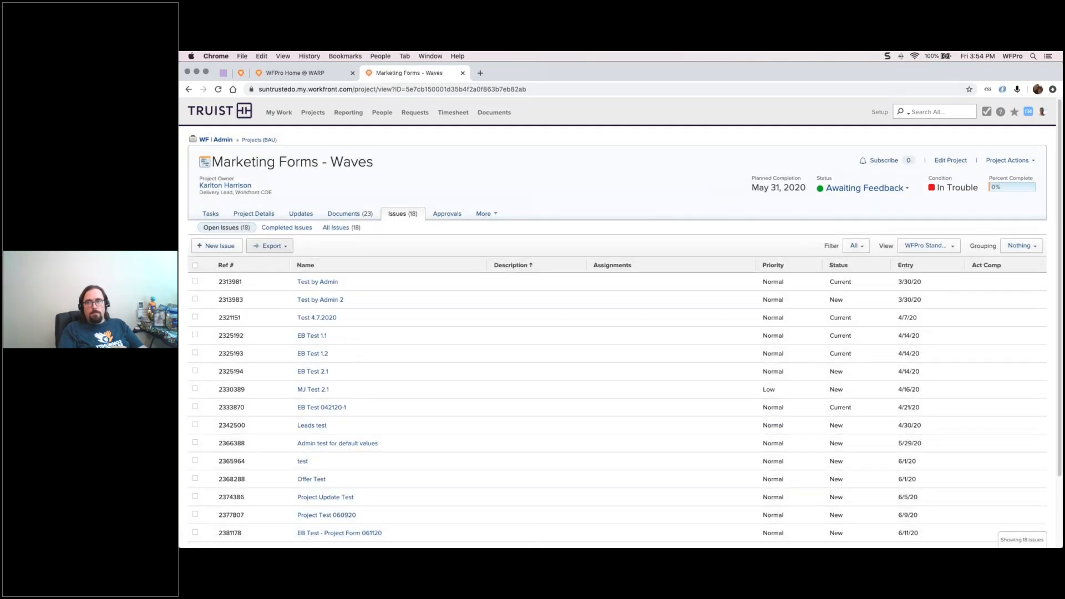
Start a new issue in Marketing Forms - Waves with Admin Test Solution and the Direct Response request type.
click(217, 246)
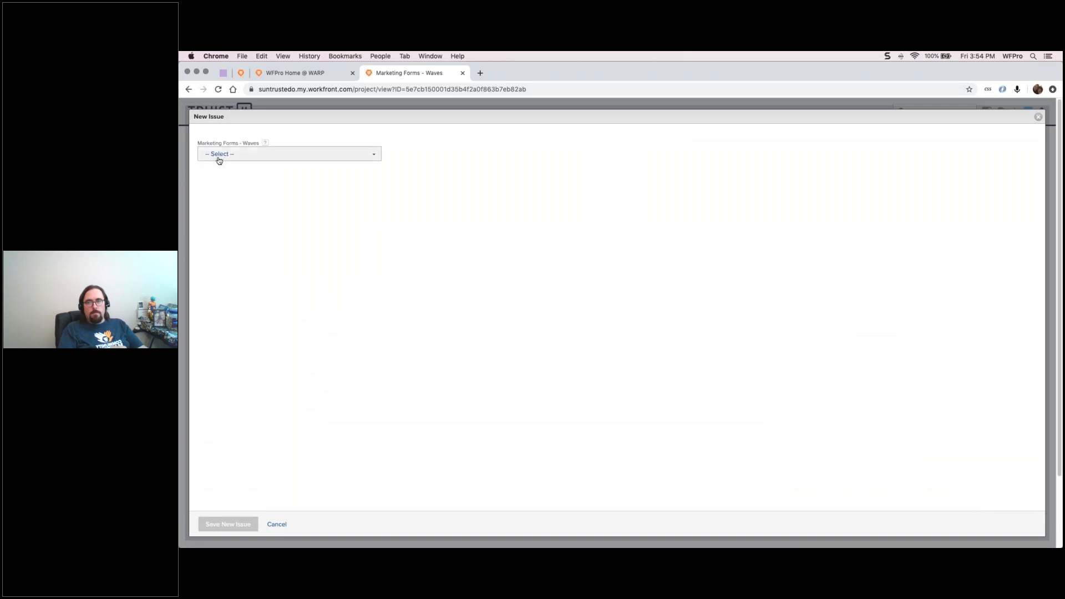
click(218, 159)
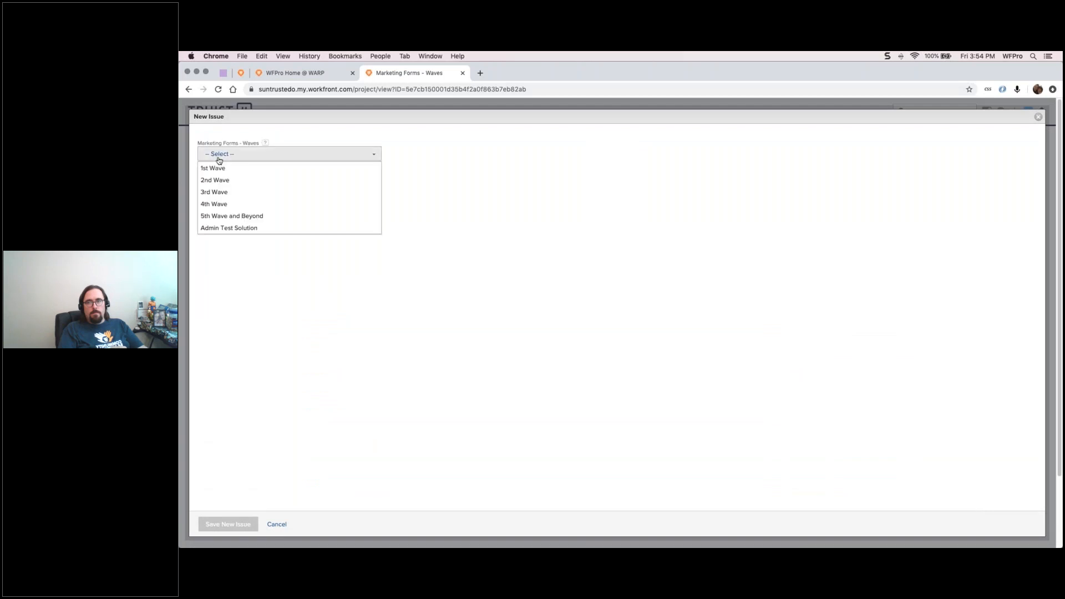
click(227, 228)
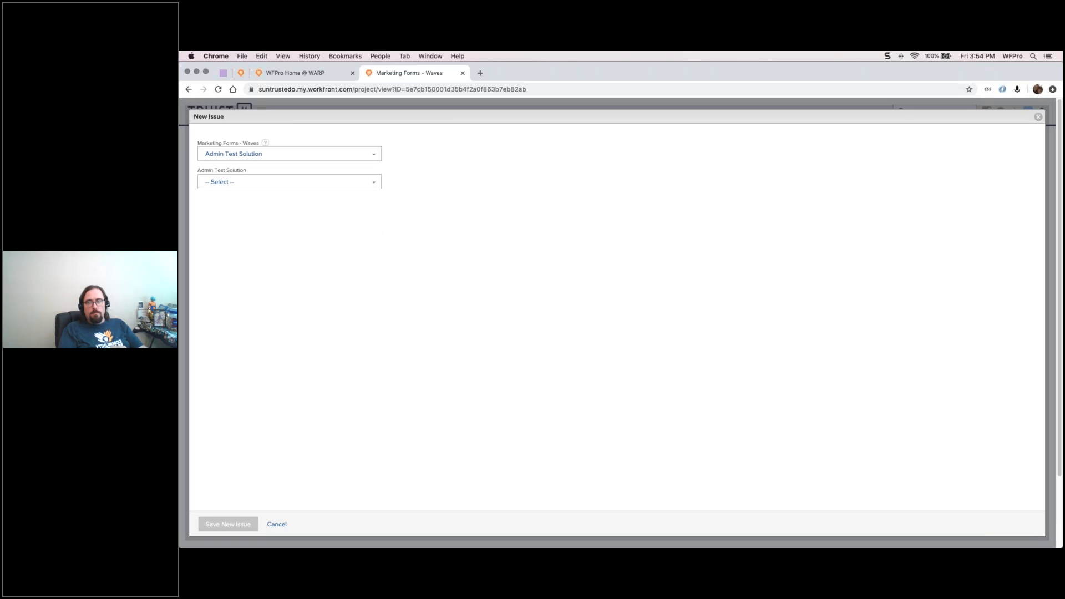
click(237, 183)
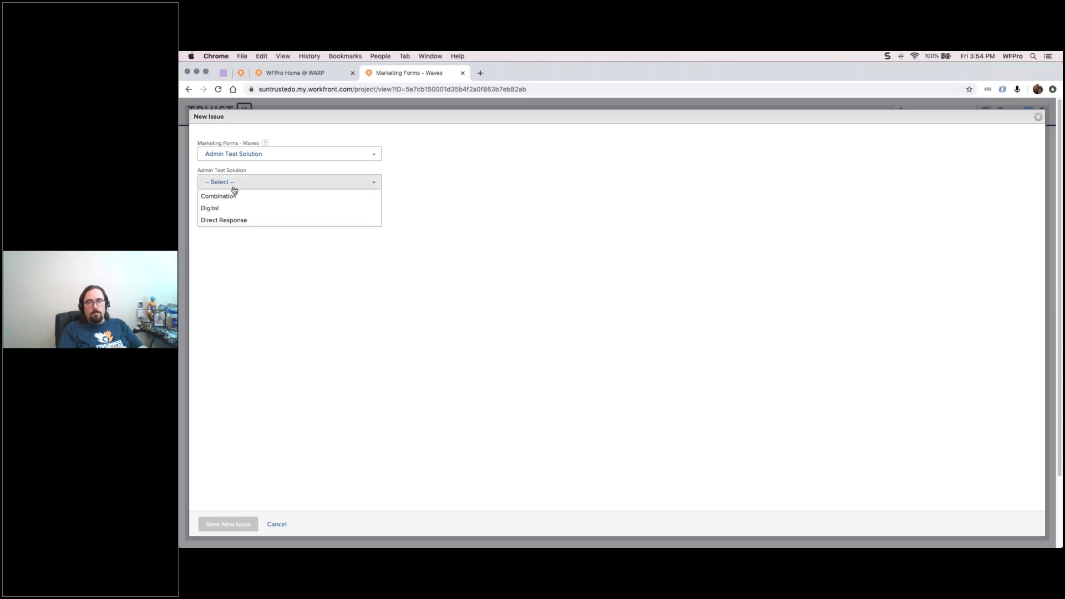
click(222, 221)
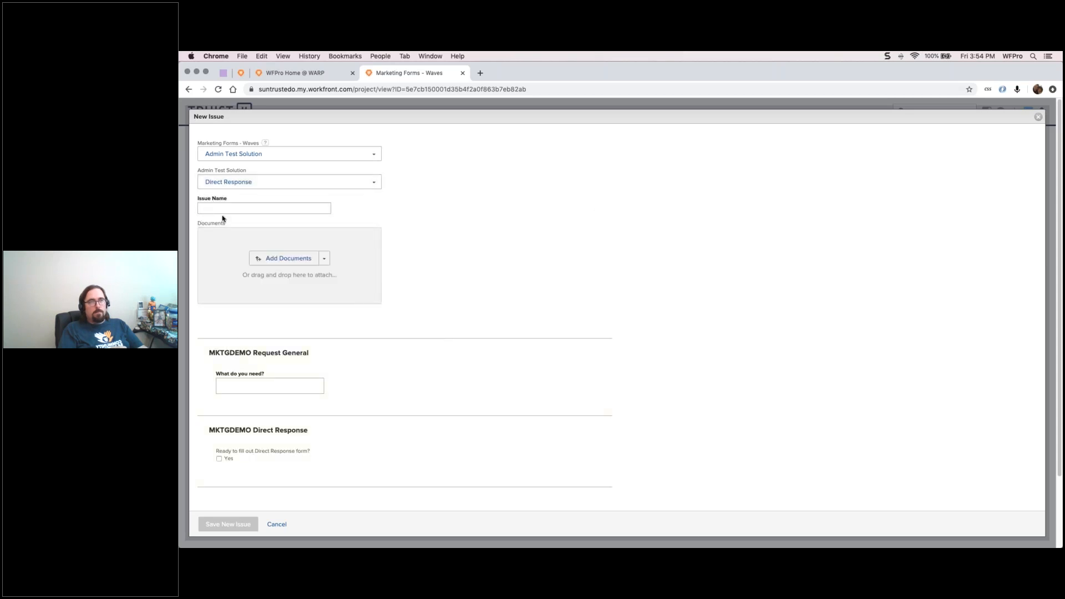
Examine the MKTGDEMO Request General and MKTGDEMO Direct Response forms attached to the new Direct Response issue.
triple_click(289, 353)
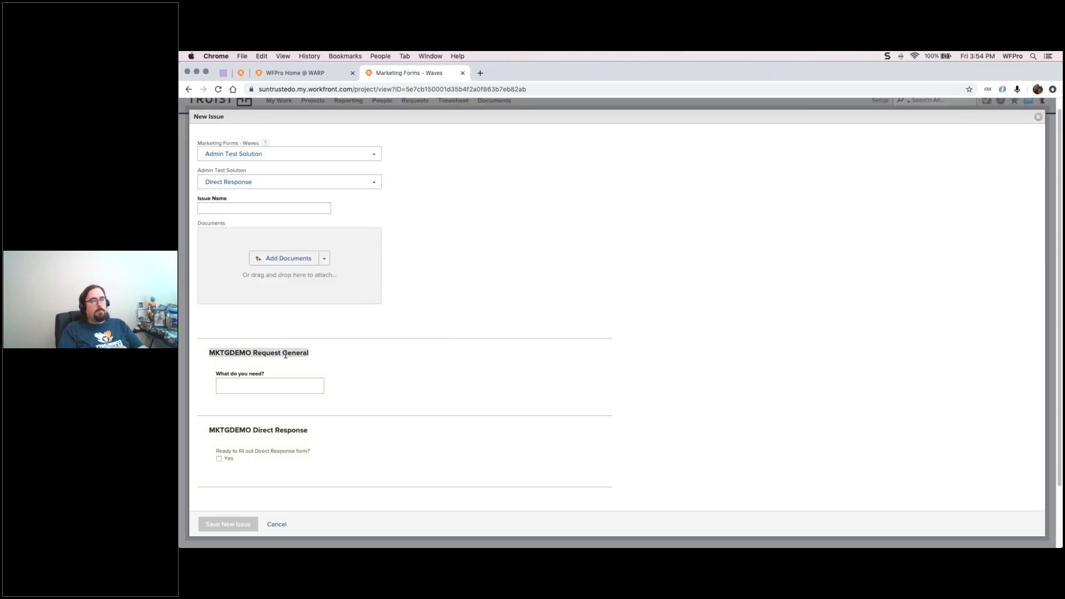
triple_click(267, 430)
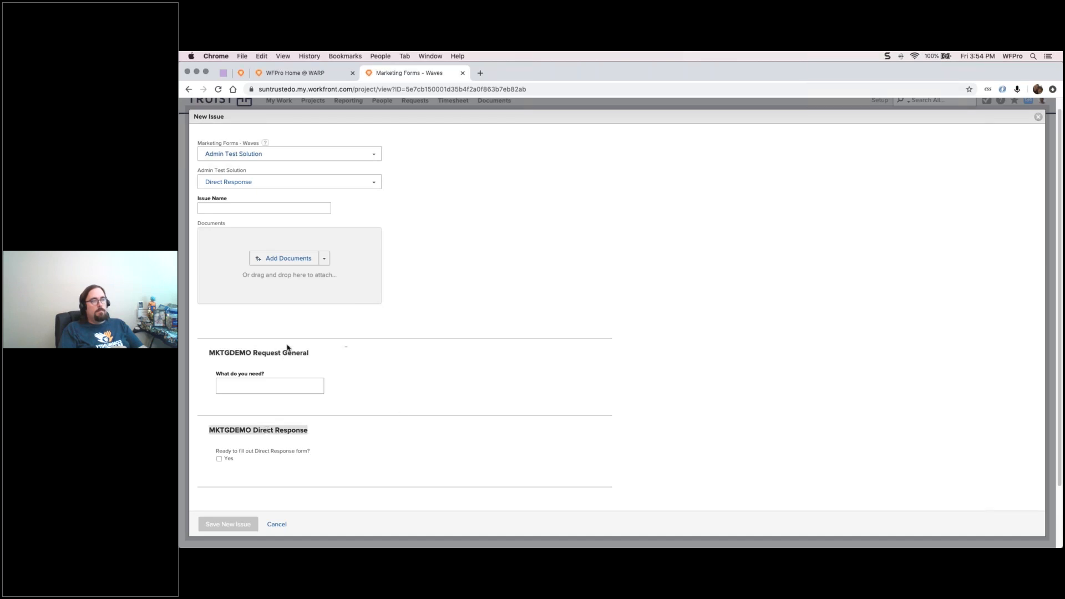
click(241, 430)
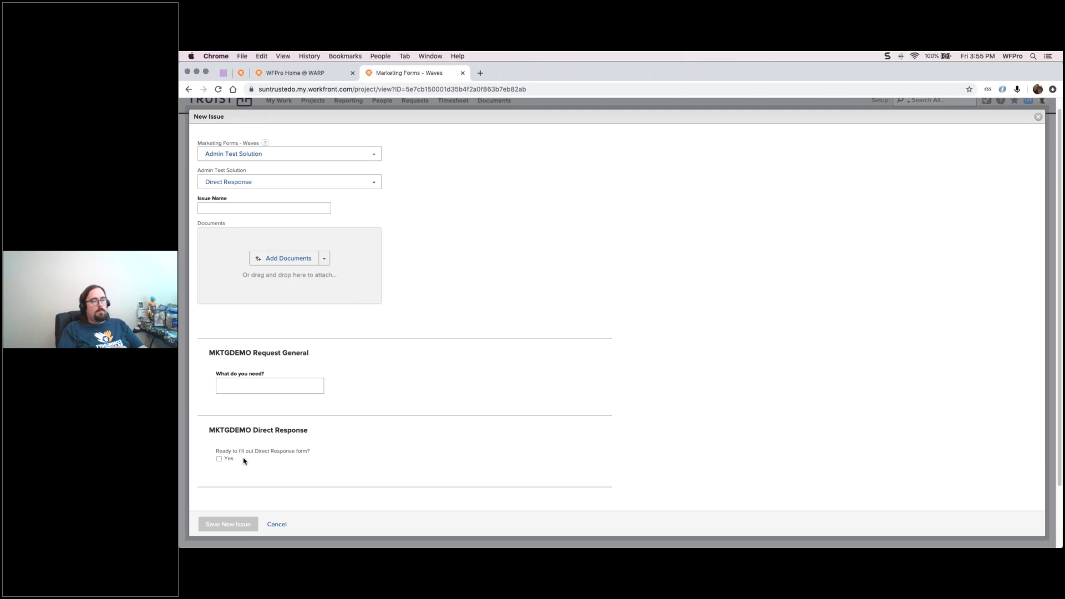
triple_click(256, 430)
click(382, 402)
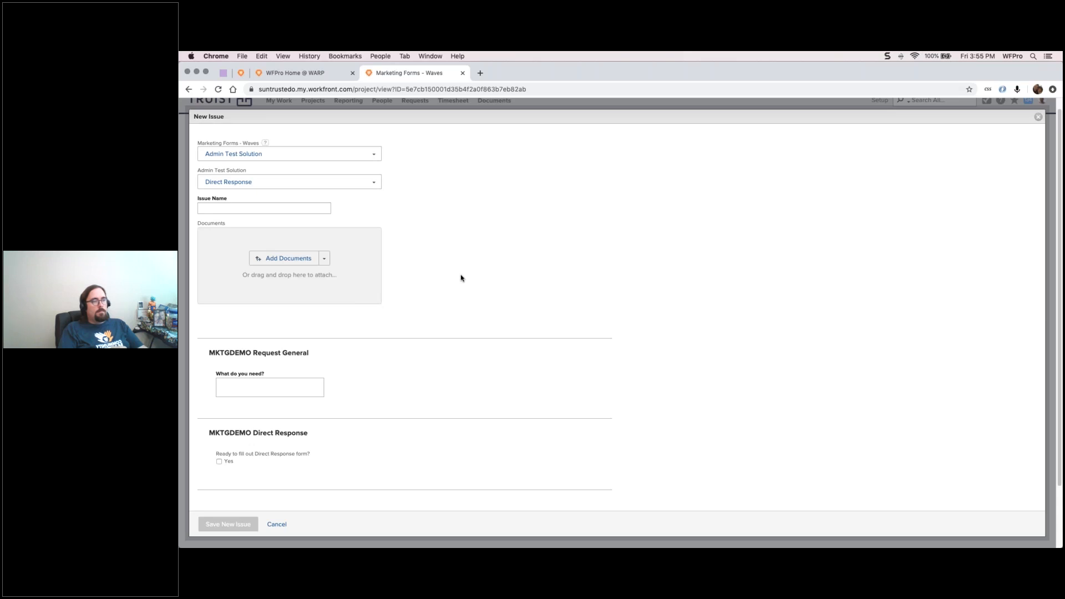
Show the available request types under Admin Test Solution for the new issue.
click(332, 182)
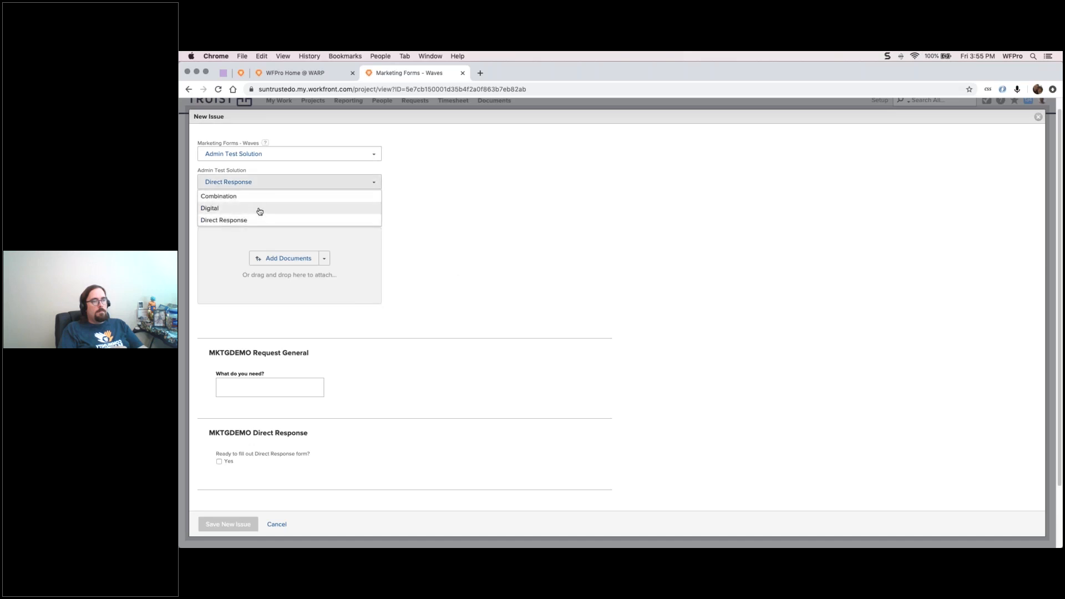